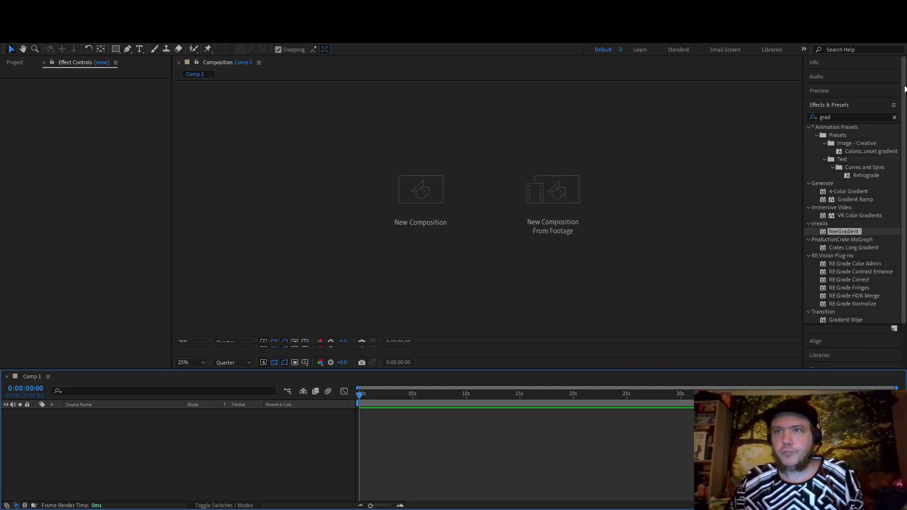
# - Clear the effects search and add a white solid layer to Comp 1
pyautogui.click(858, 118)
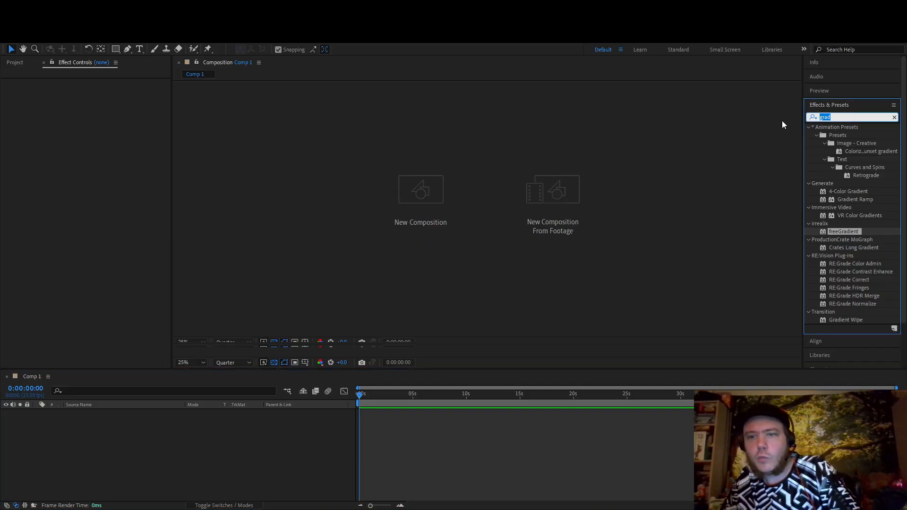
pyautogui.press('BackSpace')
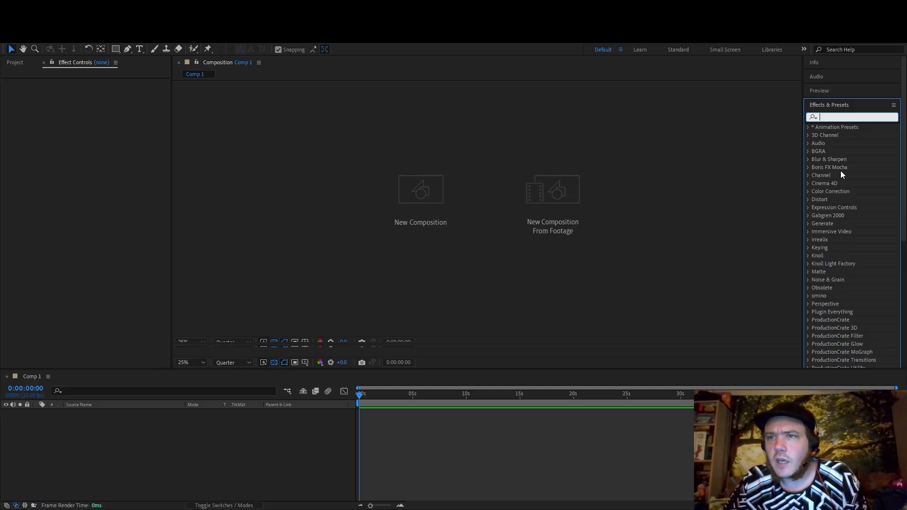
pyautogui.click(174, 426)
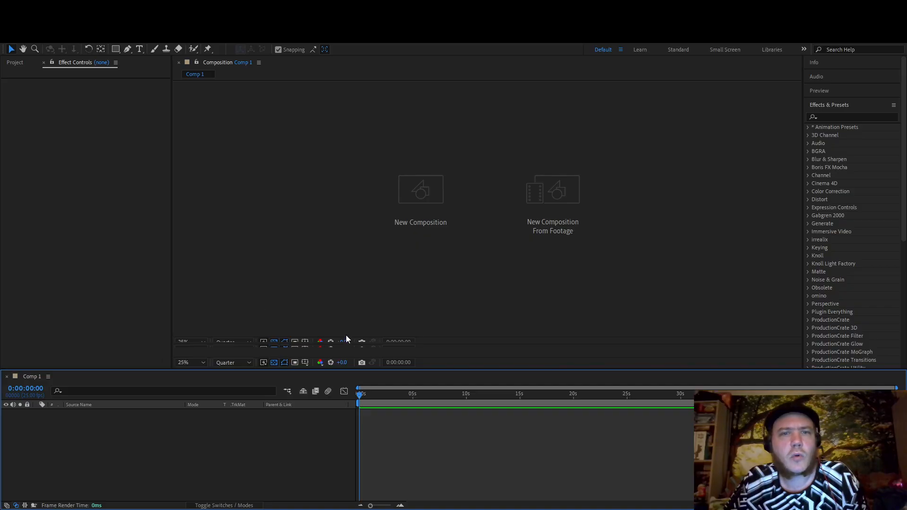
pyautogui.hotkey('ctrl', 'v')
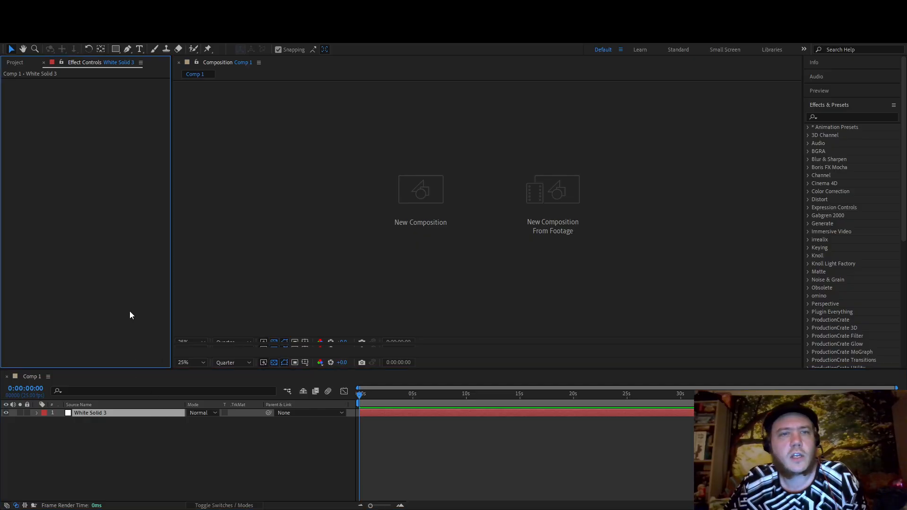
pyautogui.click(324, 447)
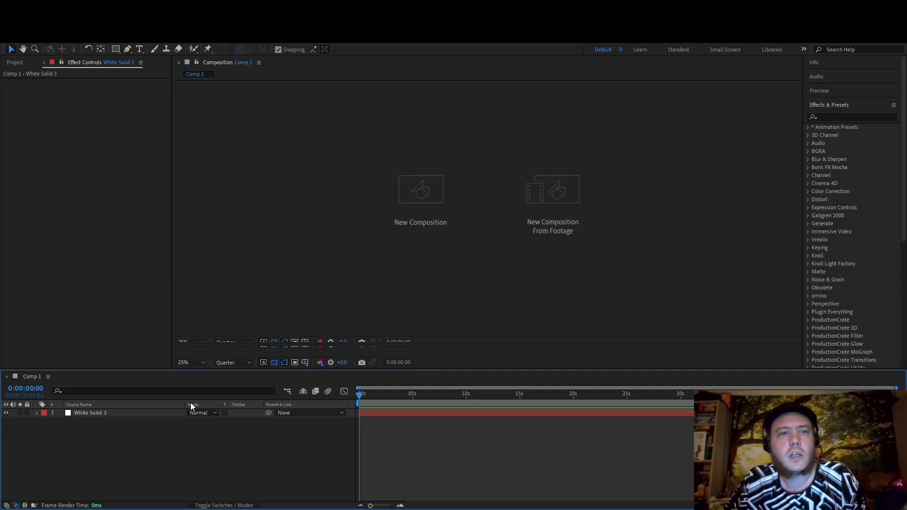
# - Find the freeGradient effect with the search "grad", apply it to White Solid 3, and make its end color stop black
pyautogui.click(126, 414)
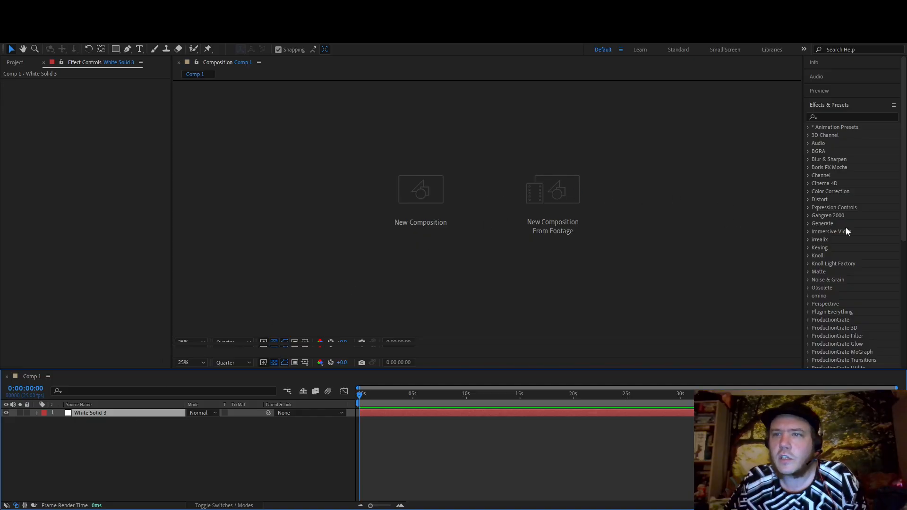
pyautogui.click(832, 117)
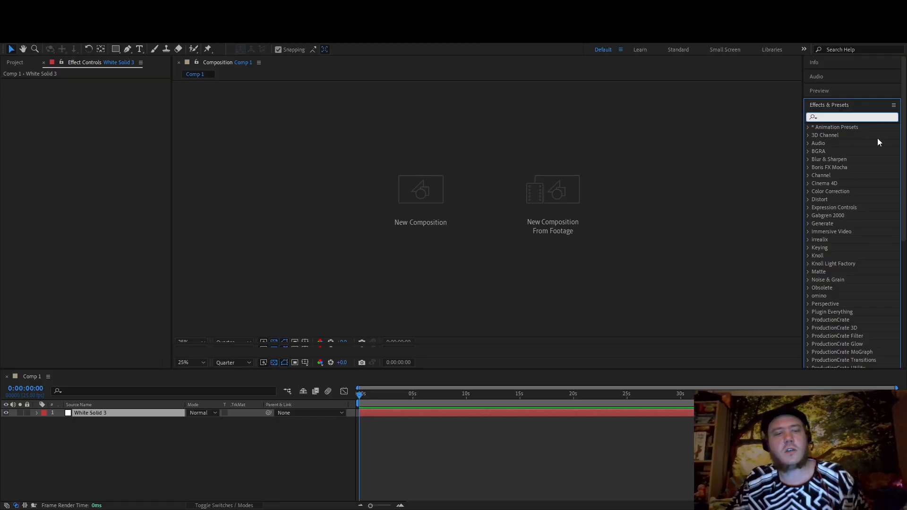
pyautogui.write('grad')
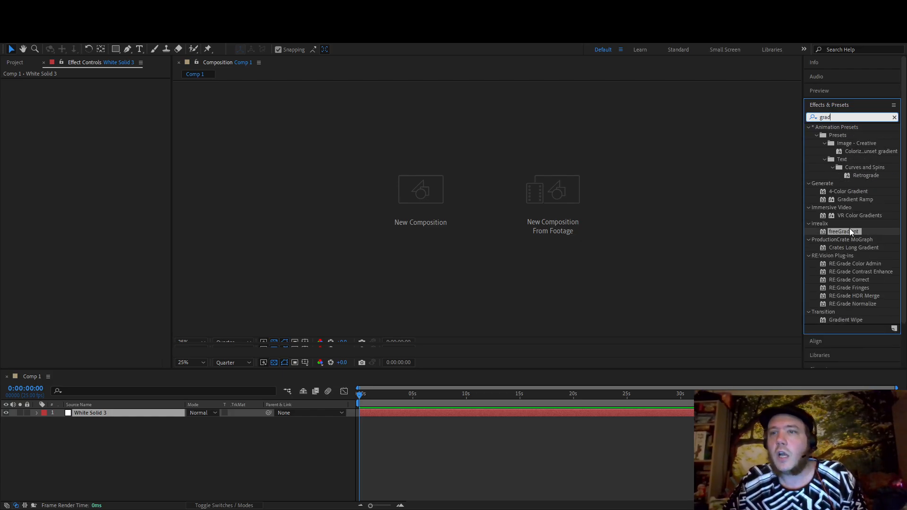
pyautogui.moveTo(855, 231); pyautogui.dragTo(132, 415)
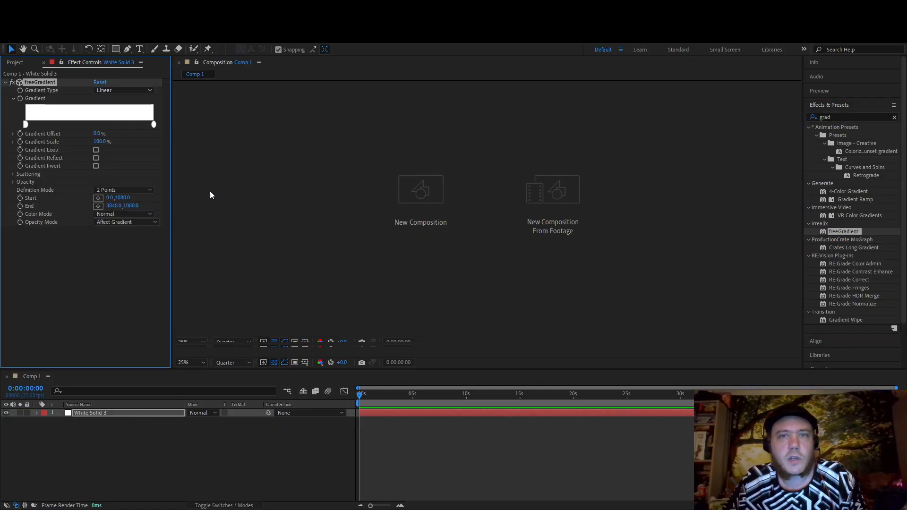
pyautogui.doubleClick(154, 125)
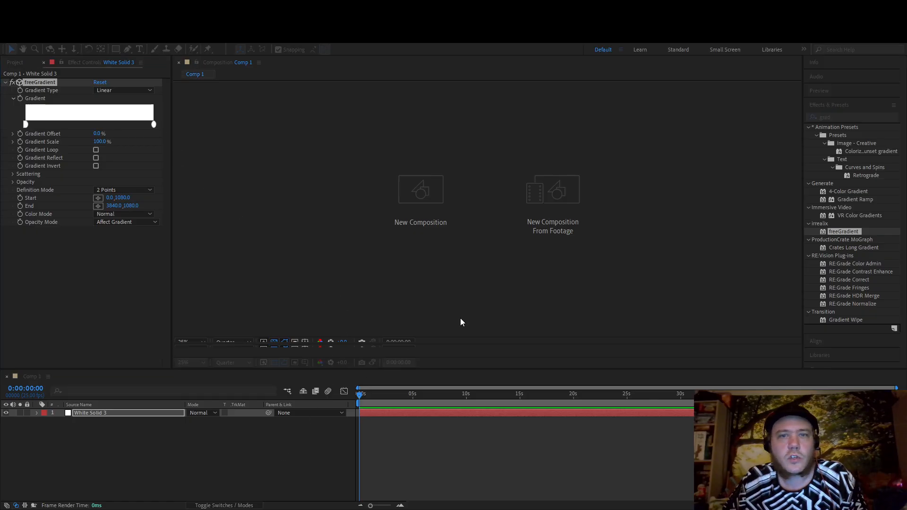
pyautogui.click(530, 258)
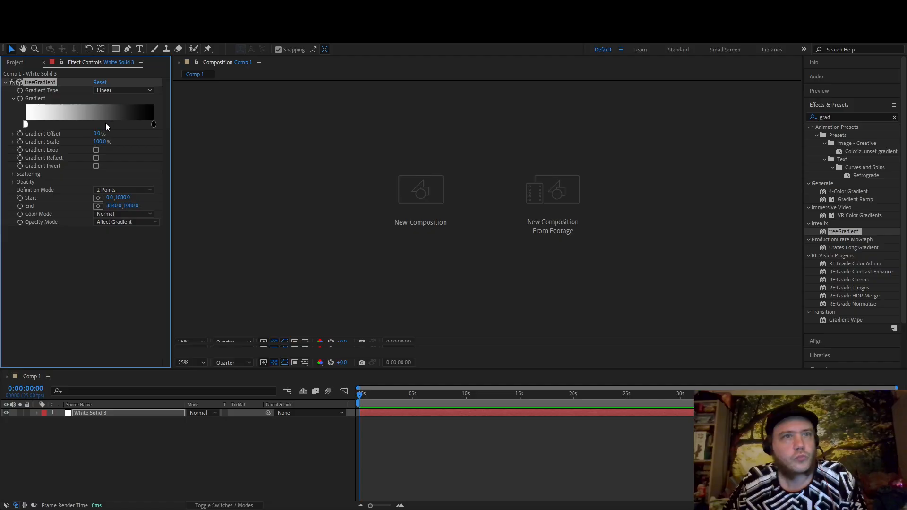
# - Set the gradient type to Radial and place its start point near the composition's center, at about 1932, 1084
pyautogui.click(124, 90)
pyautogui.click(117, 113)
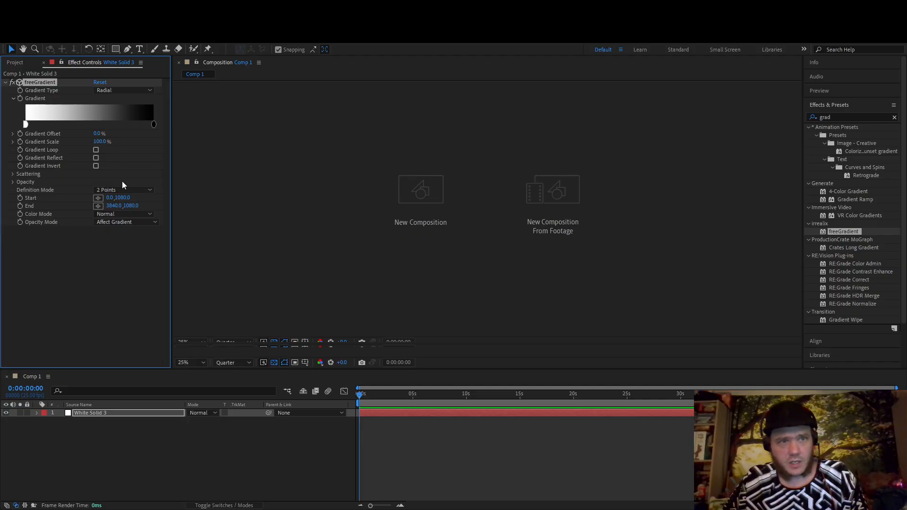
pyautogui.click(98, 198)
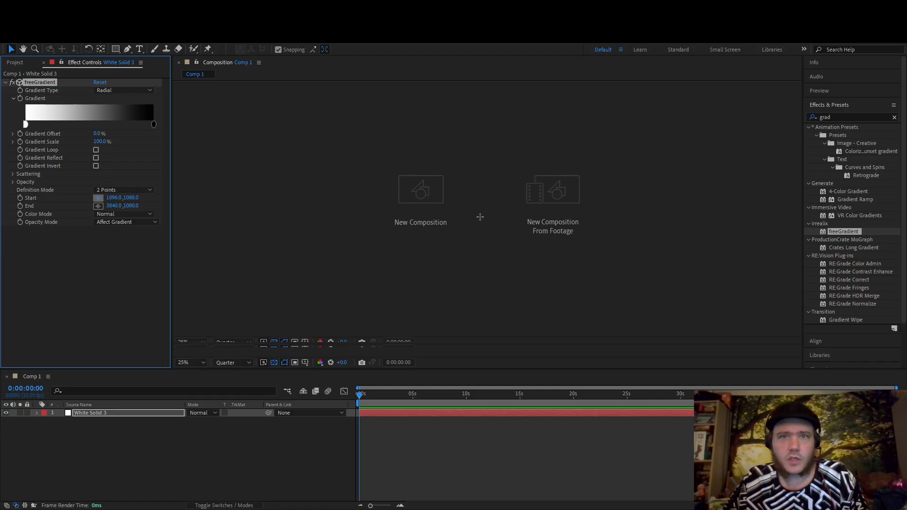
pyautogui.click(485, 216)
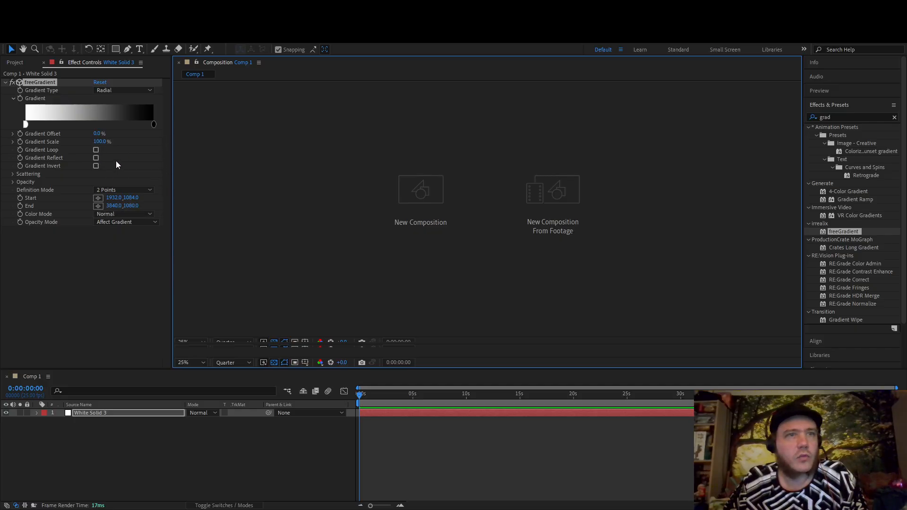
# - Turn on looping and reflection for the gradient and reduce the gradient scale to 14%
pyautogui.click(96, 150)
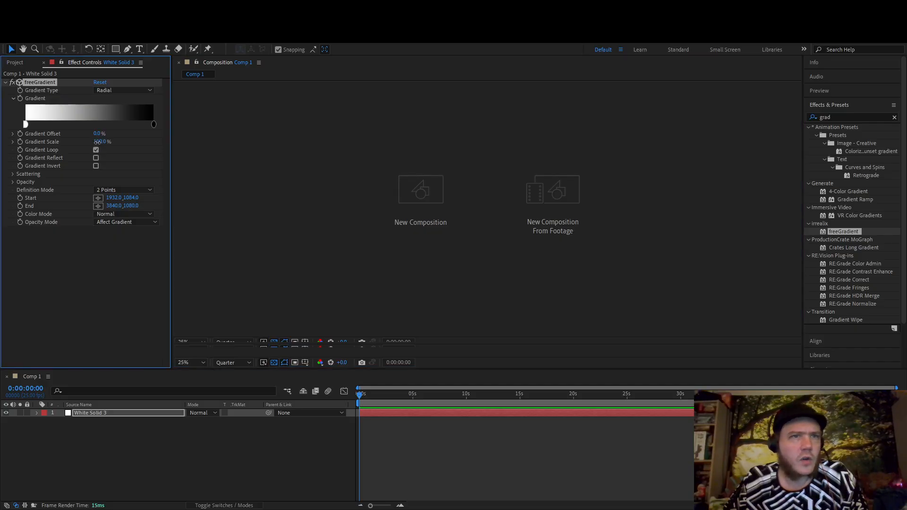
pyautogui.moveTo(97, 142); pyautogui.dragTo(65, 146)
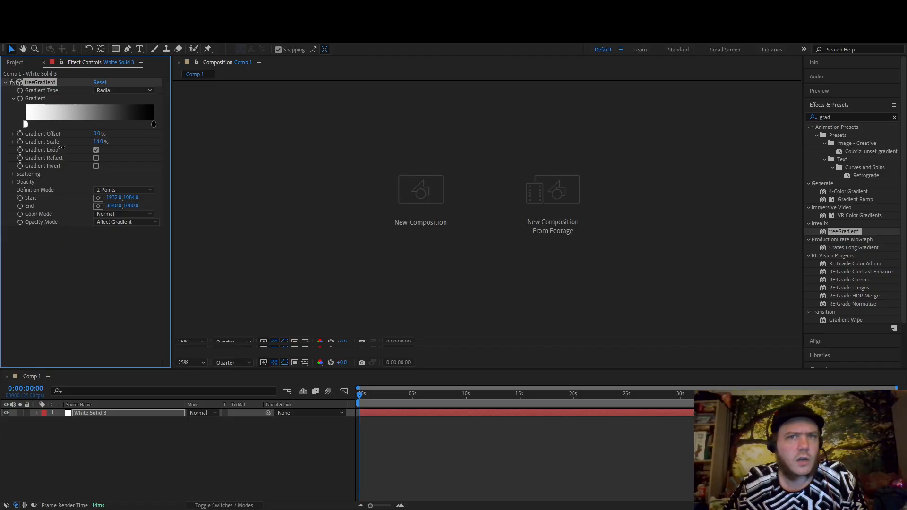
pyautogui.click(96, 159)
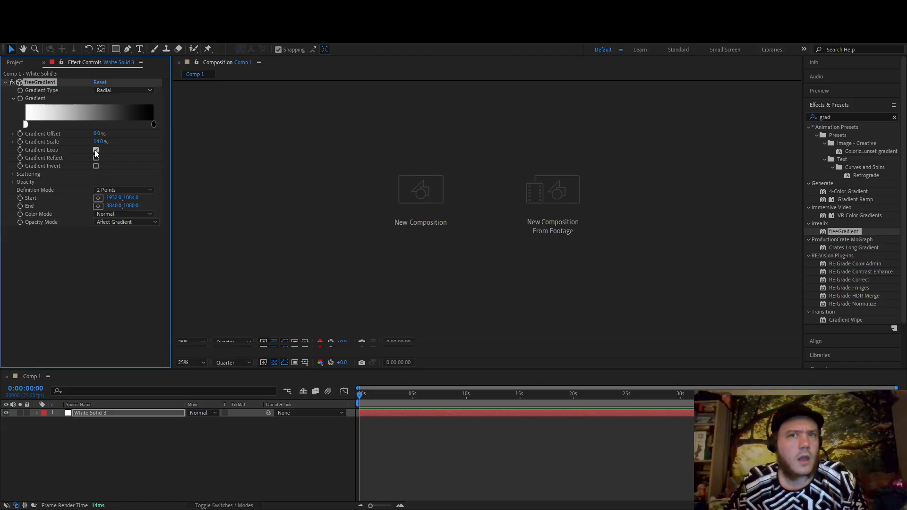
pyautogui.click(96, 149)
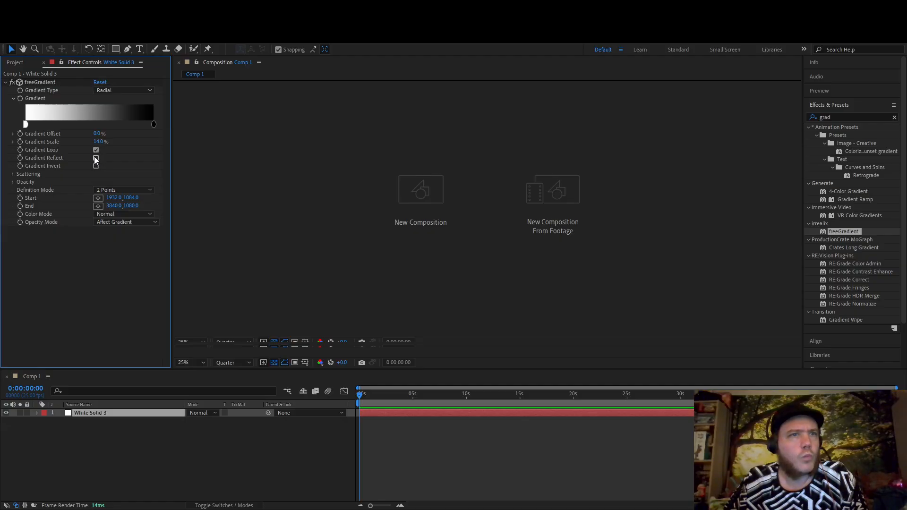
pyautogui.click(96, 150)
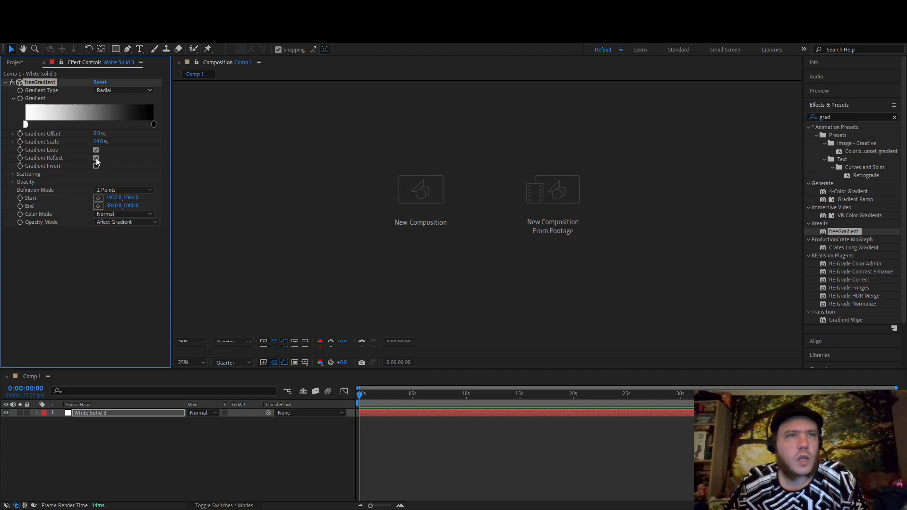
# - Add a color stop in the middle of the gradient and make it blue-purple
pyautogui.click(92, 122)
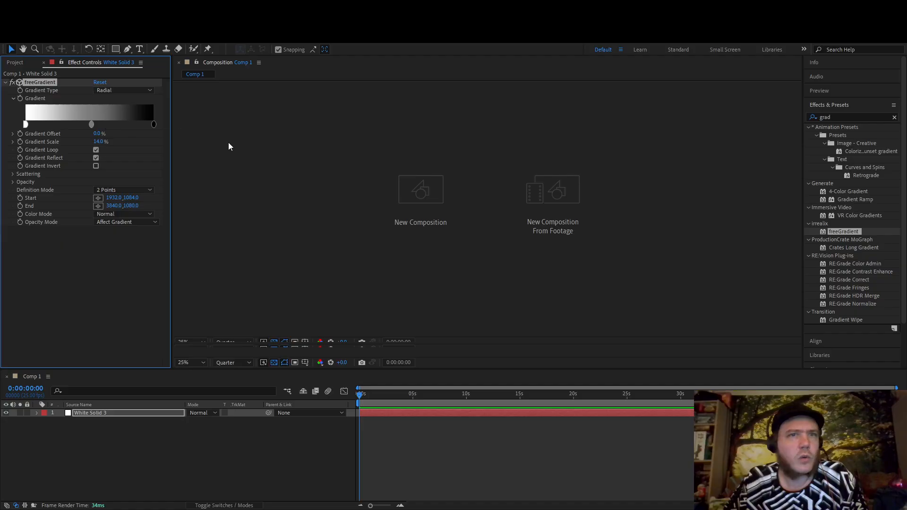
pyautogui.doubleClick(92, 126)
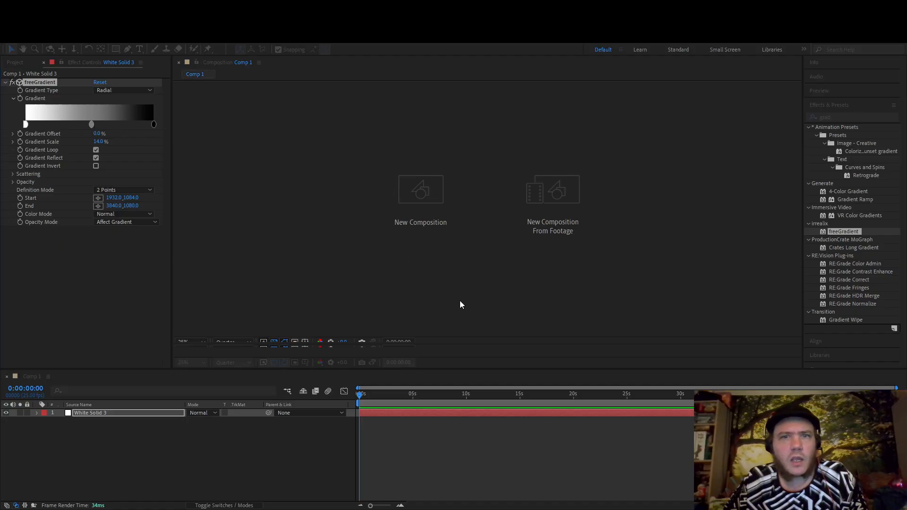
pyautogui.click(539, 253)
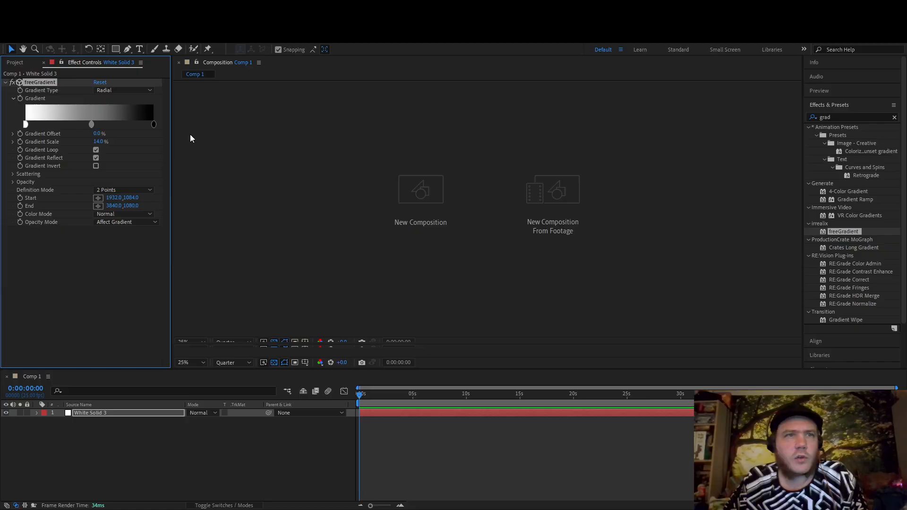
pyautogui.doubleClick(91, 124)
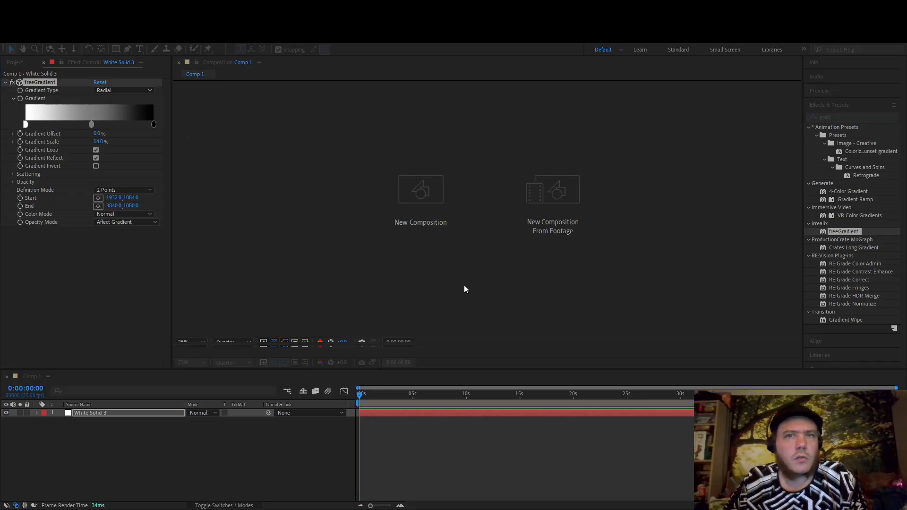
pyautogui.click(544, 253)
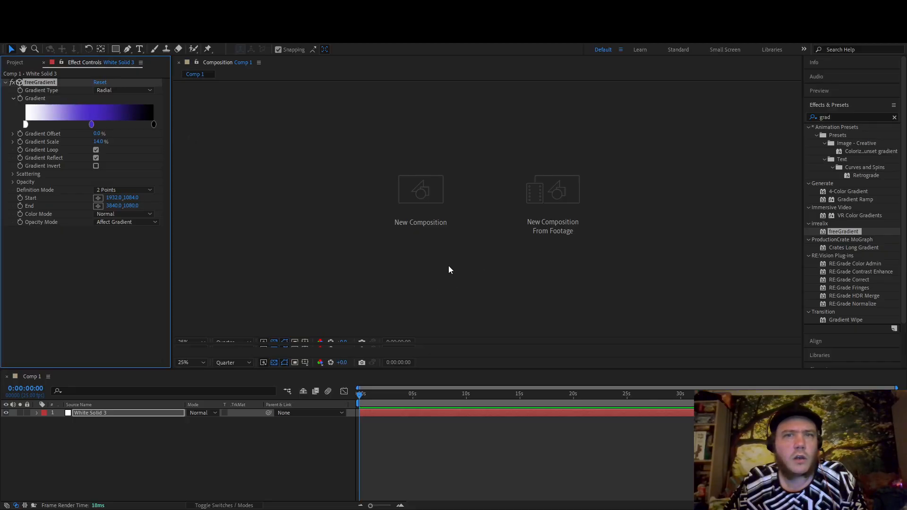
# - Change the gradient type to Linear and raise the gradient scale to 126%, keeping looping and reflection on
pyautogui.click(96, 150)
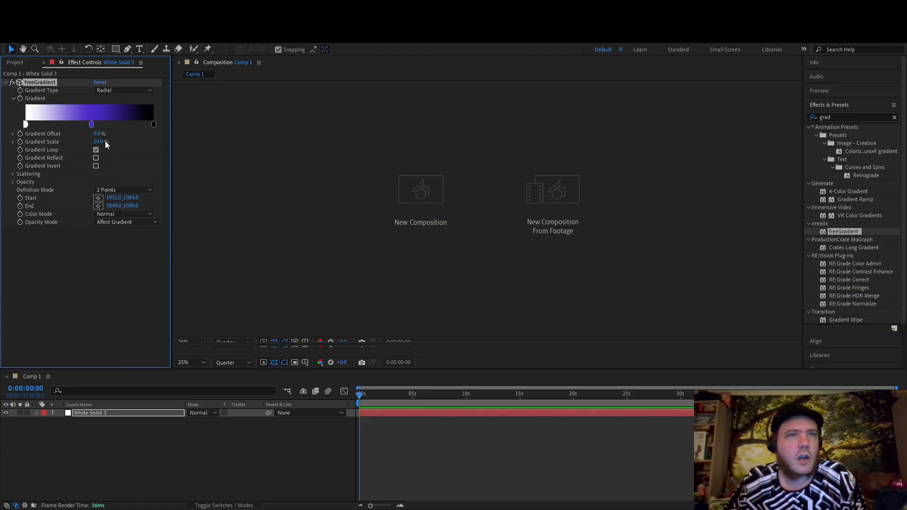
pyautogui.click(110, 92)
pyautogui.click(110, 102)
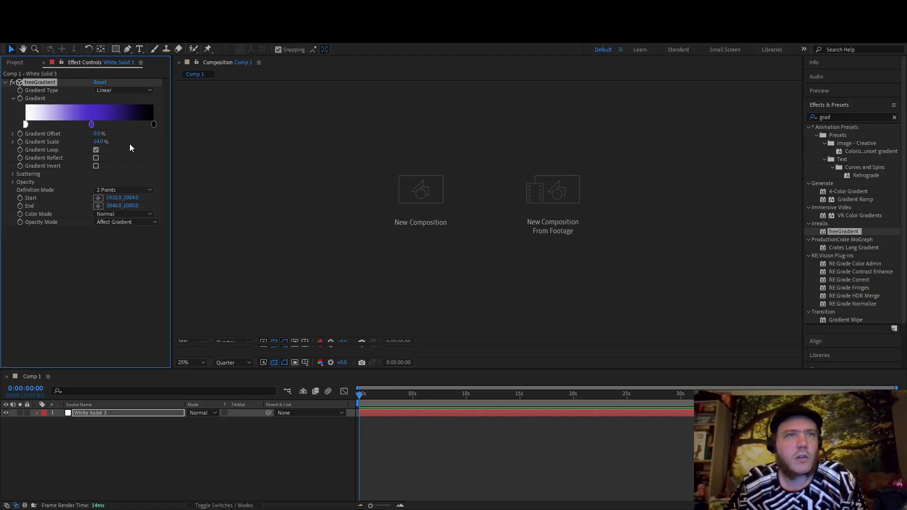
pyautogui.moveTo(99, 143); pyautogui.dragTo(145, 153)
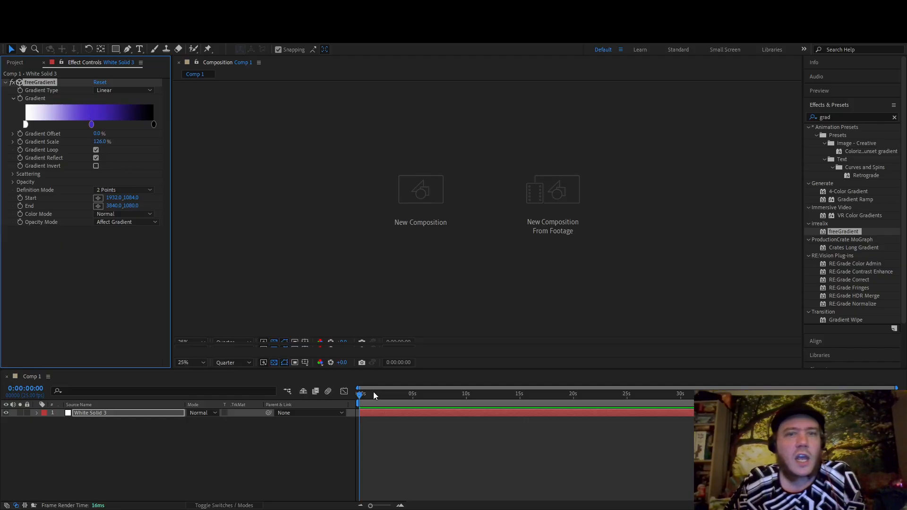
# - Enable keyframing on the gradient scale at 0:00:00:00, with a value of 126%
pyautogui.moveTo(374, 395); pyautogui.dragTo(280, 410)
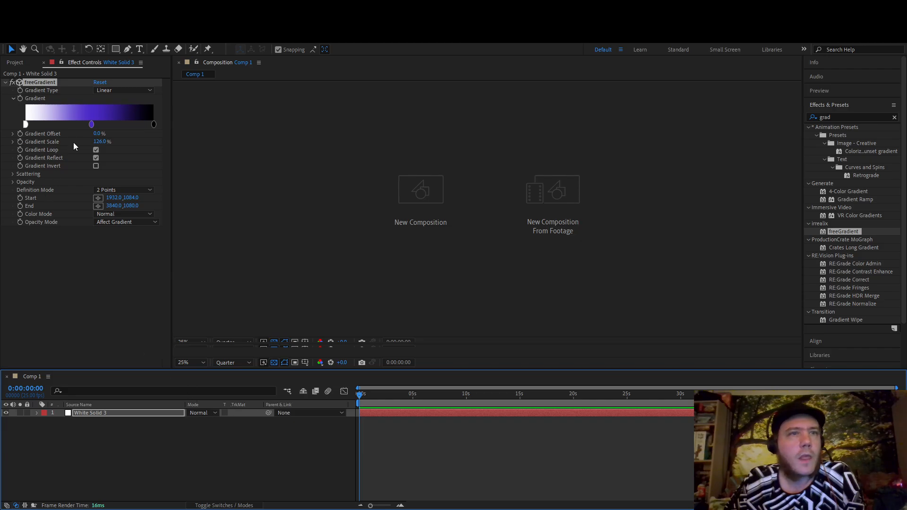
pyautogui.click(99, 142)
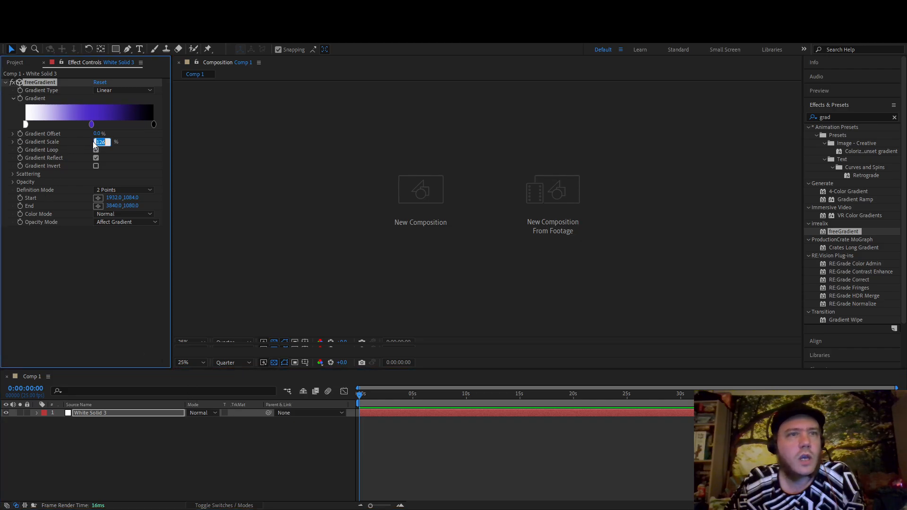
pyautogui.press('Return')
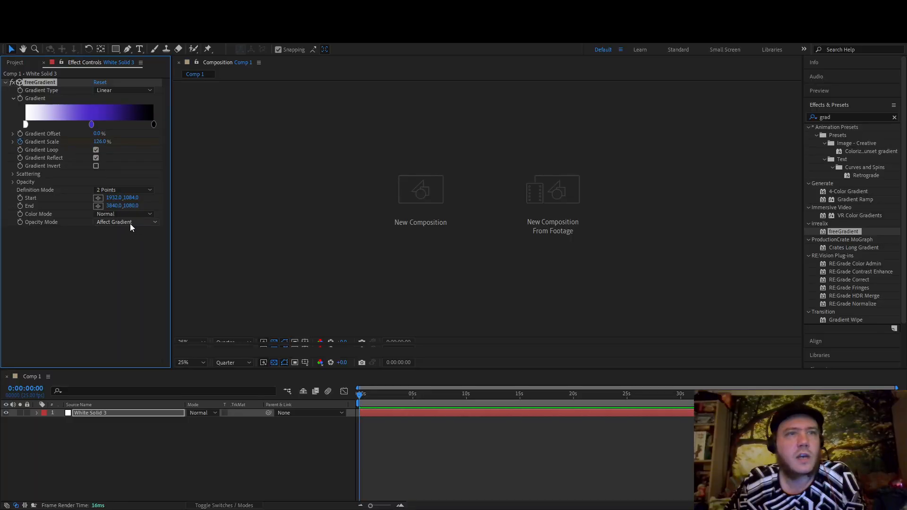
pyautogui.click(21, 142)
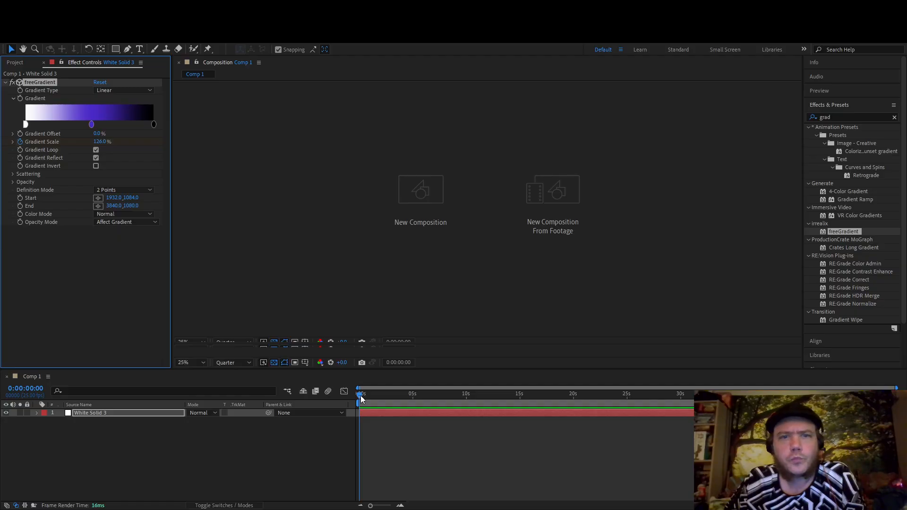
pyautogui.moveTo(361, 399); pyautogui.dragTo(294, 400)
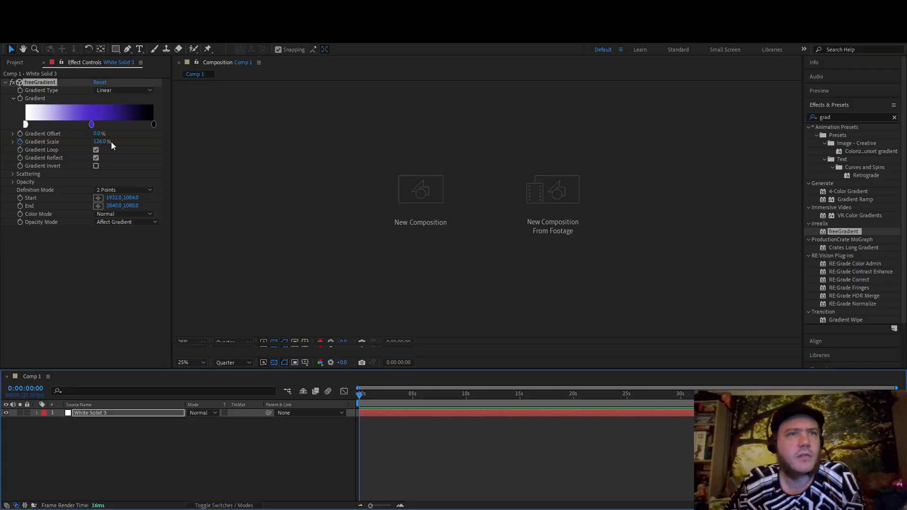
# - Keyframe the gradient scale at 16% at 0:00:09:23, and move the playhead to 0:00:17:00
pyautogui.moveTo(449, 394)
pyautogui.mouseDown()
pyautogui.moveTo(474, 395)
pyautogui.moveTo(466, 397)
pyautogui.mouseUp()
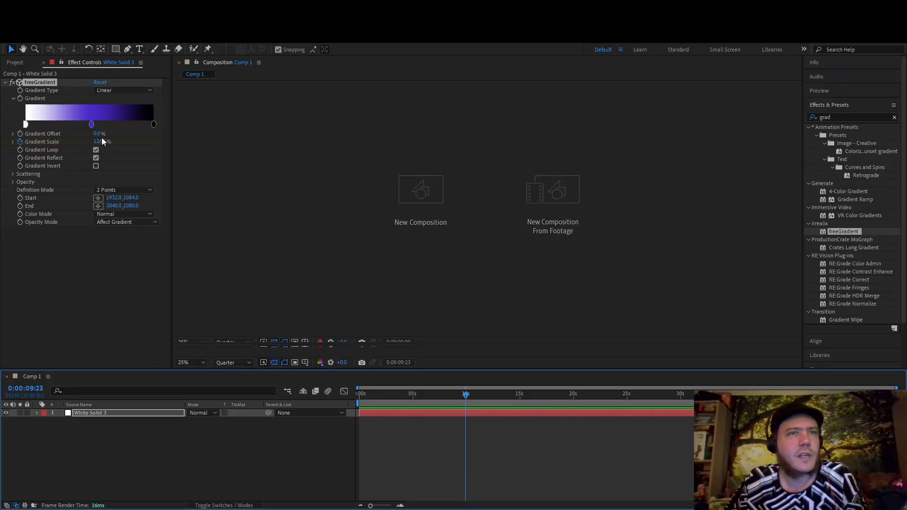
pyautogui.moveTo(100, 142); pyautogui.dragTo(45, 144)
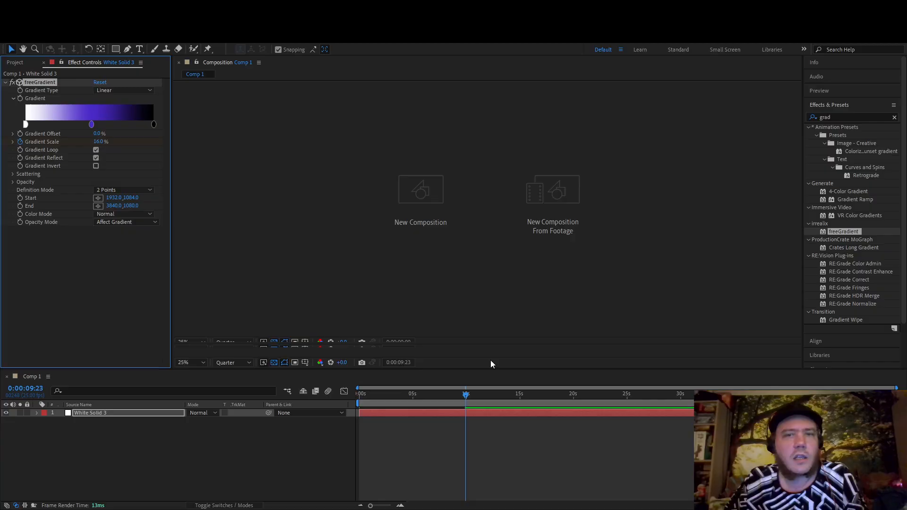
pyautogui.moveTo(462, 402); pyautogui.dragTo(541, 396)
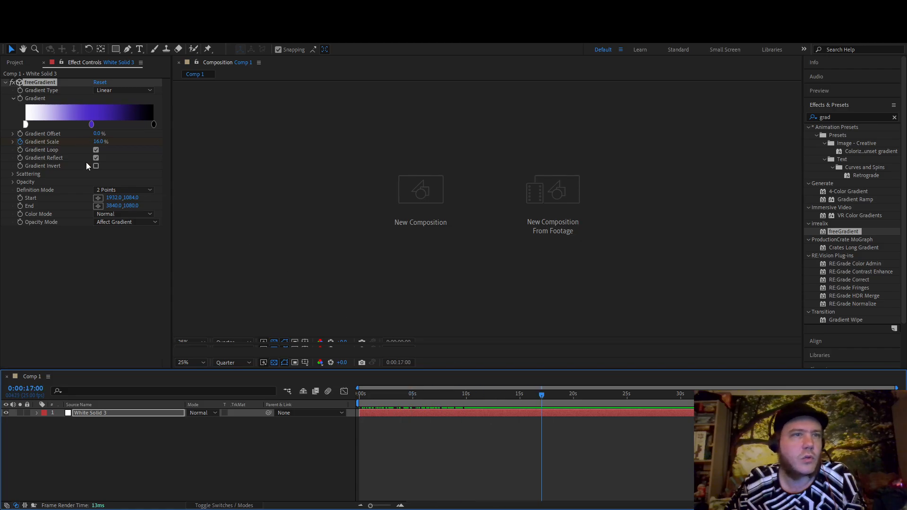
# - Keyframe the gradient scale at 287% at 0:00:17:00, and scrub the animation from the start back to that time
pyautogui.moveTo(98, 142); pyautogui.dragTo(229, 146)
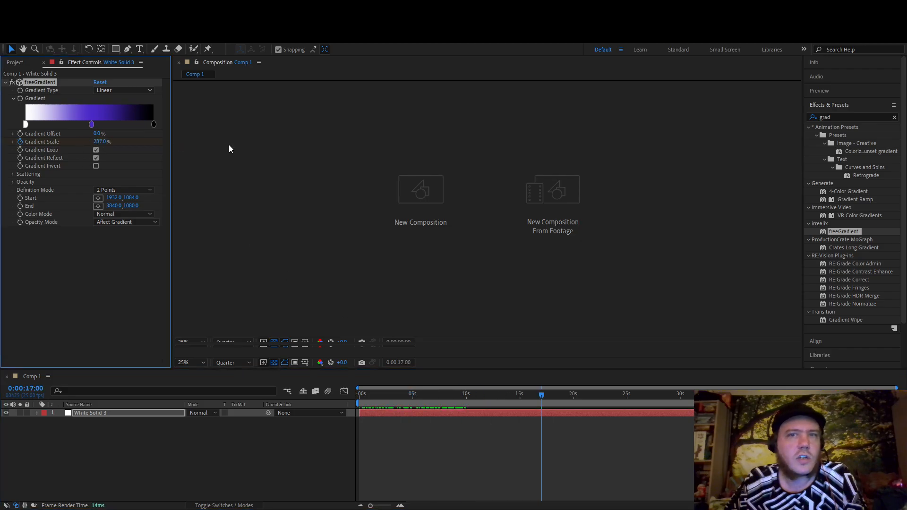
pyautogui.moveTo(477, 395); pyautogui.dragTo(290, 378)
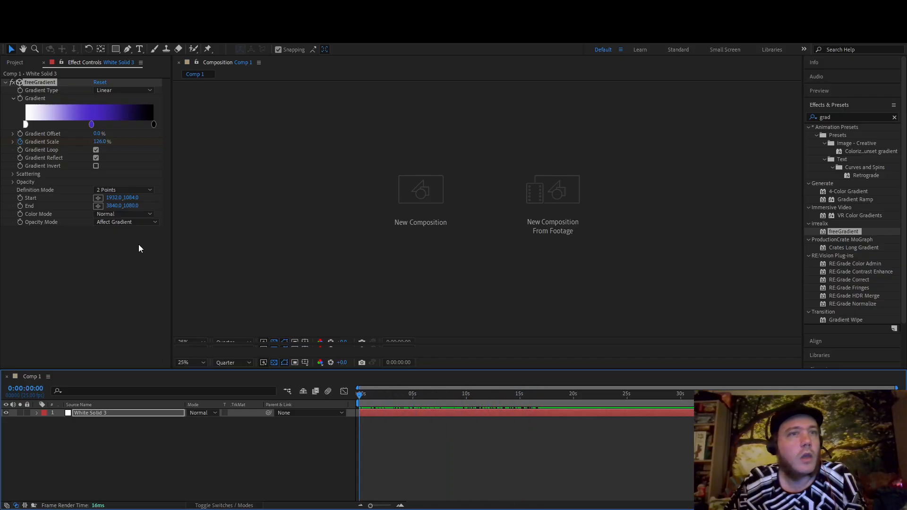
pyautogui.moveTo(361, 394); pyautogui.dragTo(542, 400)
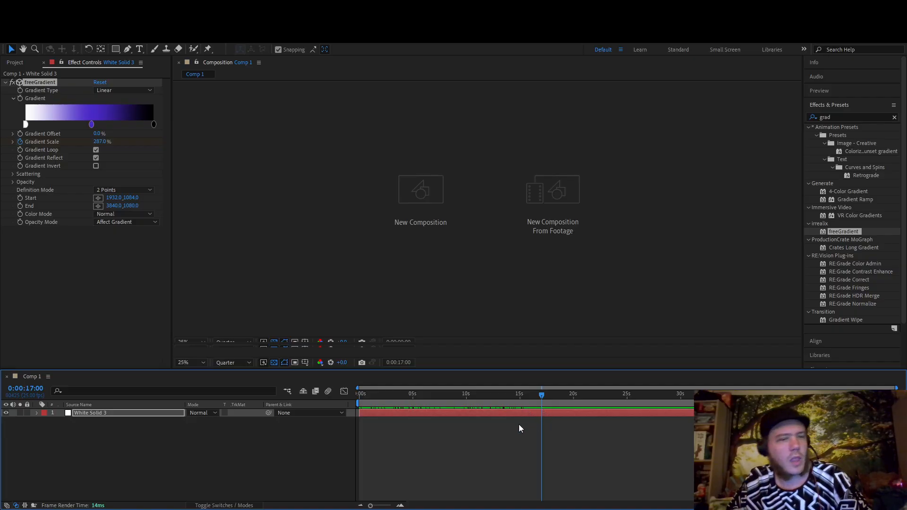
# - Split the White Solid 3 layer at 0:00:17:00, delete the second part, and return the playhead to the start
pyautogui.hotkey('ctrl', 'shift', 'd')
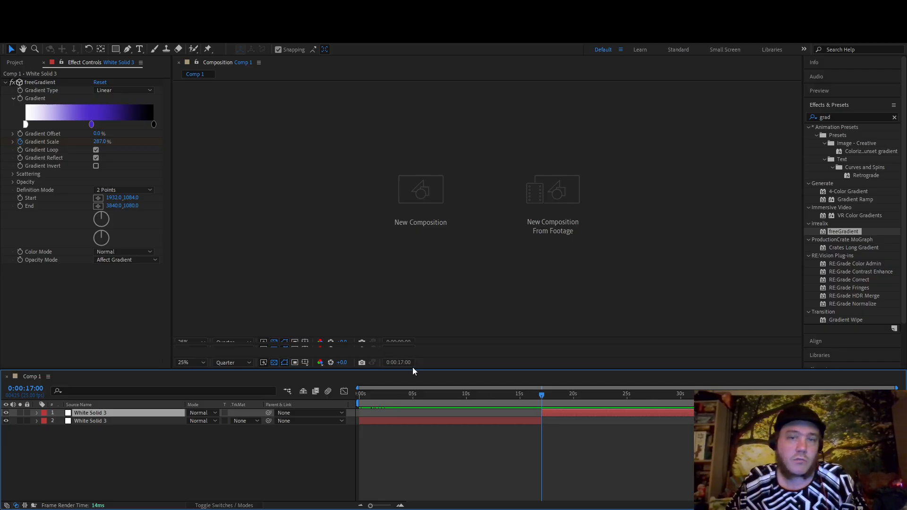
pyautogui.moveTo(547, 401); pyautogui.dragTo(494, 401)
pyautogui.moveTo(557, 412); pyautogui.dragTo(582, 412)
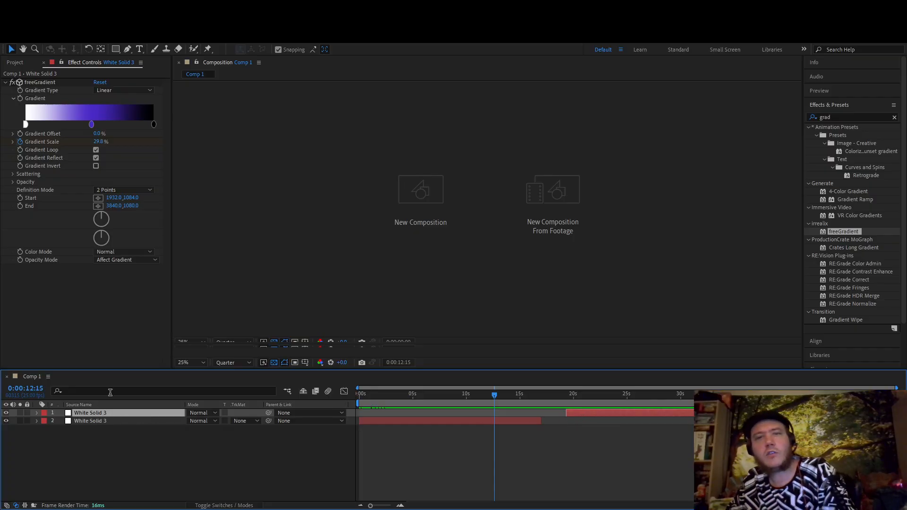
pyautogui.press('Delete')
pyautogui.press('Home')
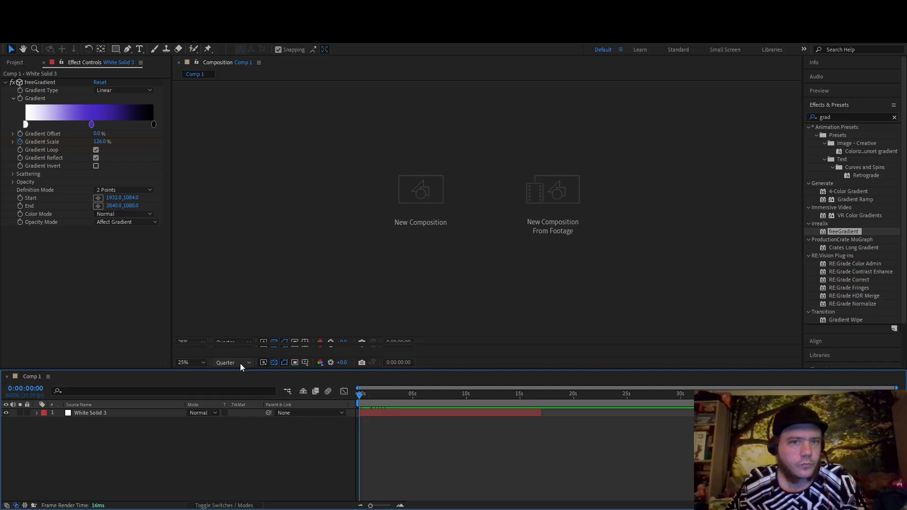
# - Duplicate the trimmed White Solid 3 layer and move the playhead to 0:00:09:09
pyautogui.click(128, 412)
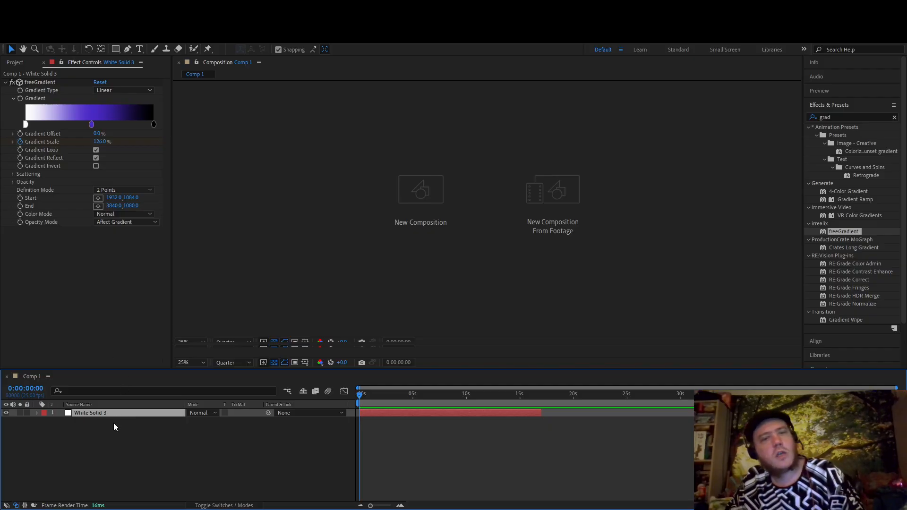
pyautogui.hotkey('ctrl', 'd')
pyautogui.moveTo(372, 398); pyautogui.dragTo(459, 395)
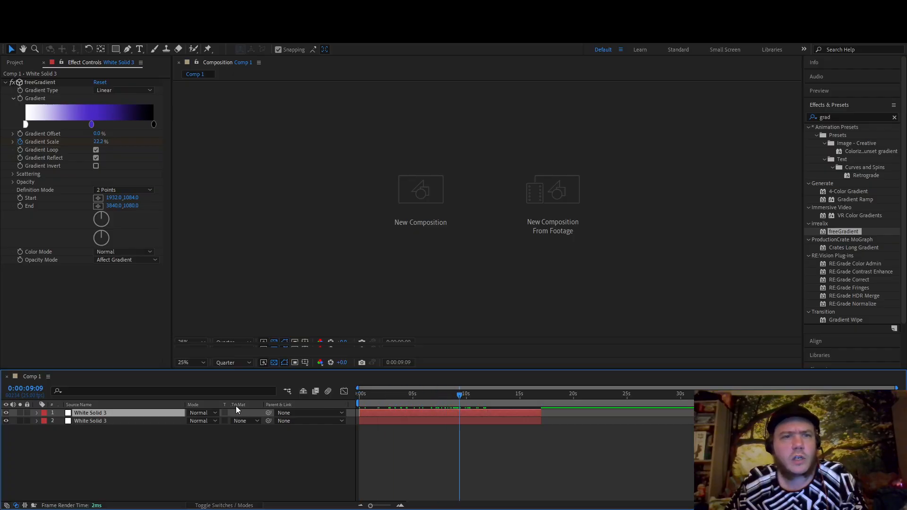
# - Try the Difference blending mode on the upper White Solid 3 layer, scrub to the start, and undo the mode change
pyautogui.click(199, 413)
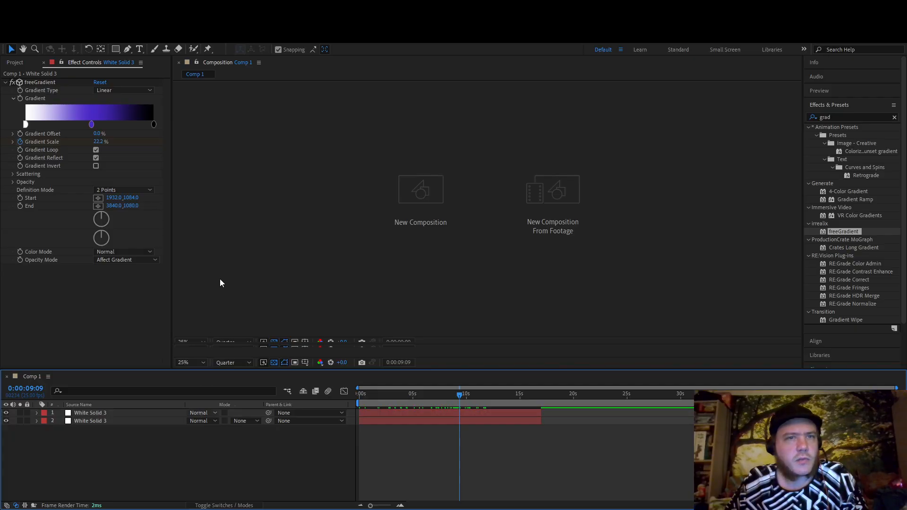
pyautogui.click(242, 349)
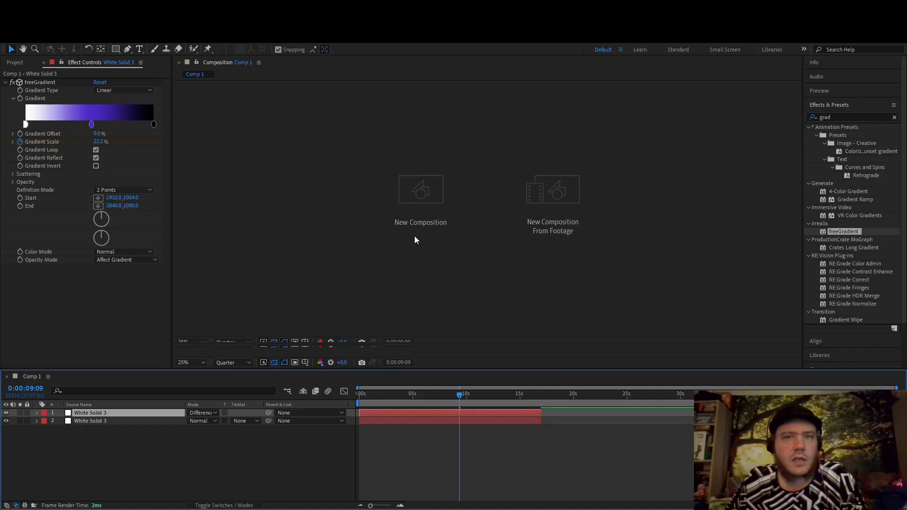
pyautogui.moveTo(368, 395); pyautogui.dragTo(232, 390)
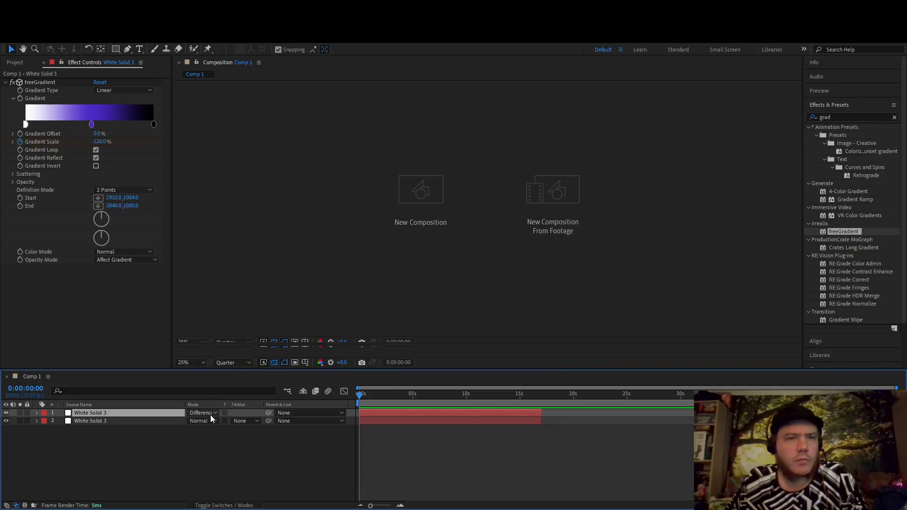
pyautogui.click(182, 454)
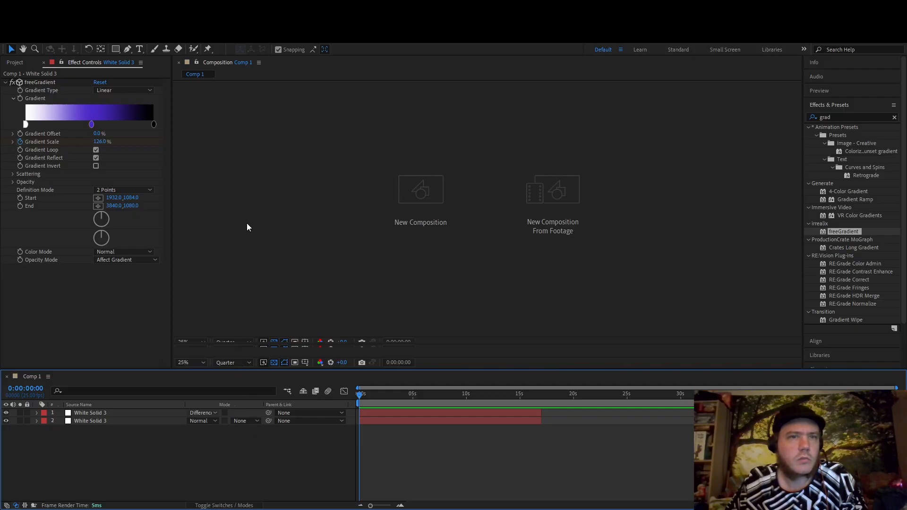
pyautogui.hotkey('ctrl', 'z')
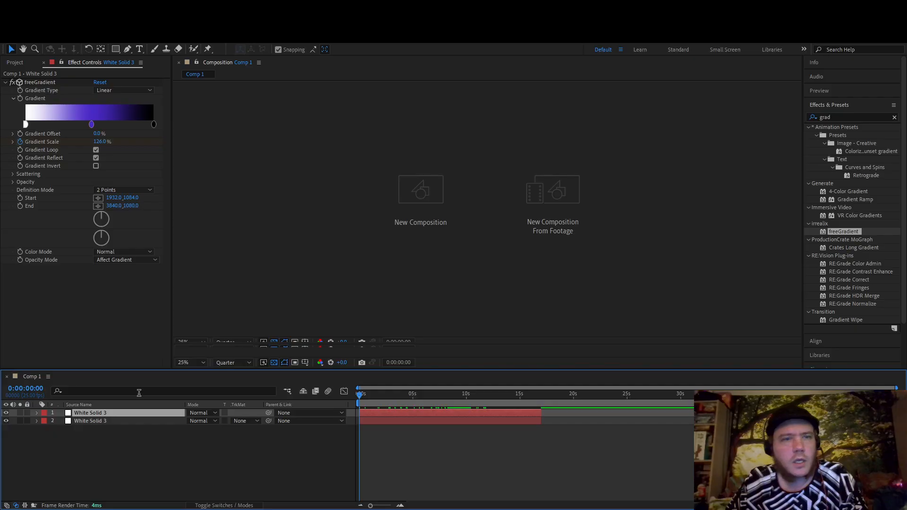
# - Hide and show each of the two White Solid 3 layers in turn to compare them, keeping both visible and deselected
pyautogui.click(113, 421)
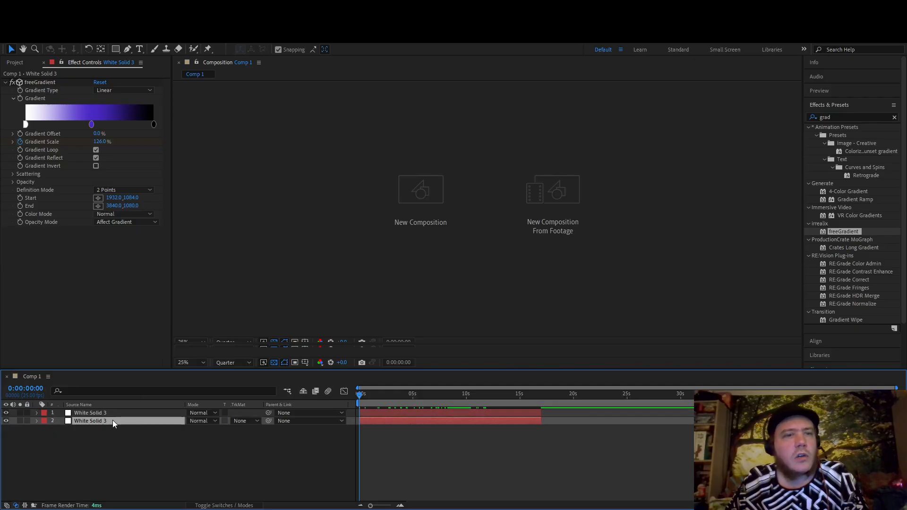
pyautogui.click(6, 414)
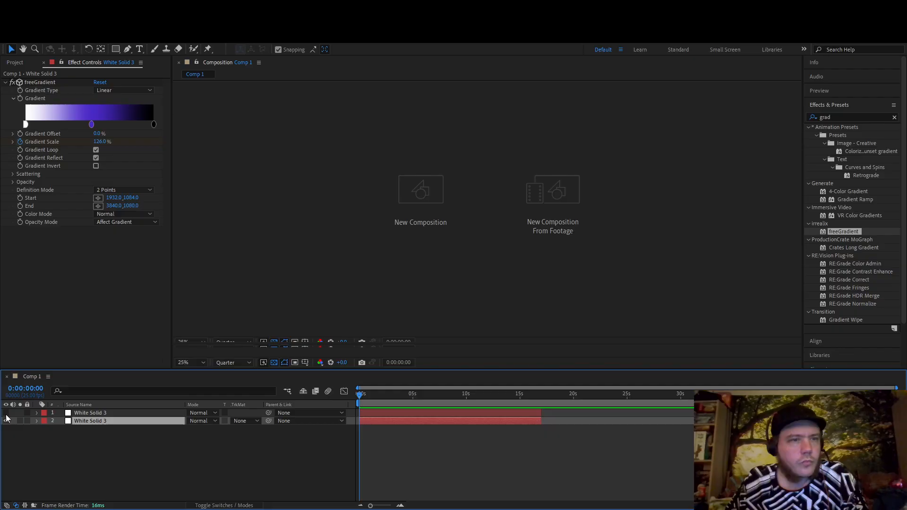
pyautogui.click(6, 414)
pyautogui.click(6, 414)
pyautogui.click(6, 420)
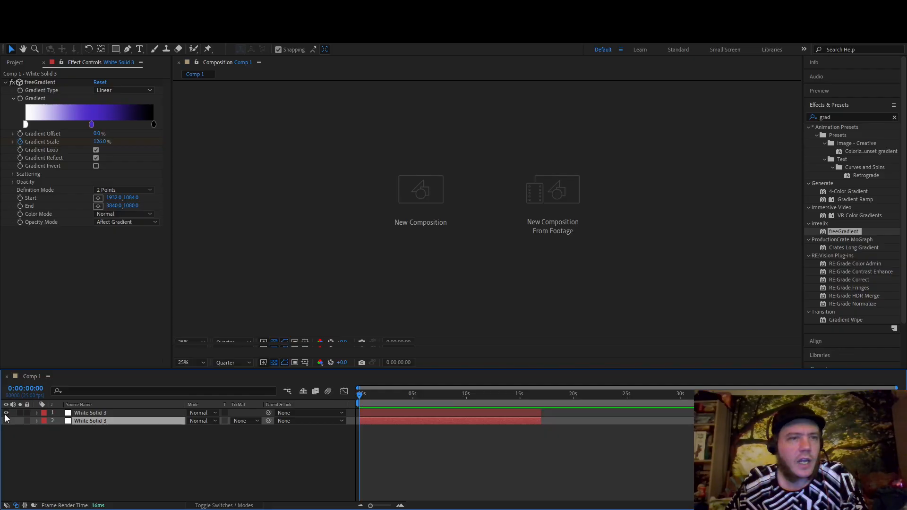
pyautogui.click(6, 420)
pyautogui.press('F2')
pyautogui.click(6, 414)
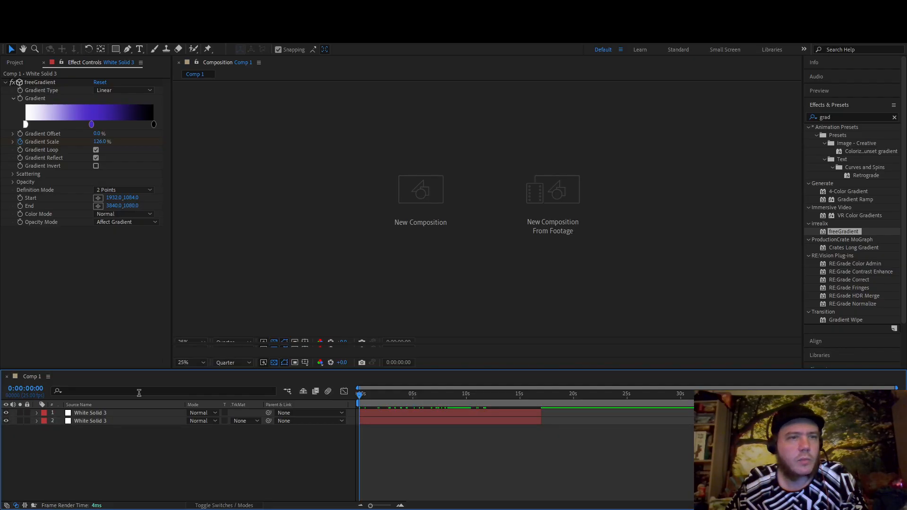
# - Set the upper White Solid 3 layer's blending mode to Difference at 0:00:06:24, and return the playhead to the start
pyautogui.moveTo(440, 395)
pyautogui.mouseDown()
pyautogui.moveTo(404, 397)
pyautogui.moveTo(474, 398)
pyautogui.moveTo(434, 397)
pyautogui.mouseUp()
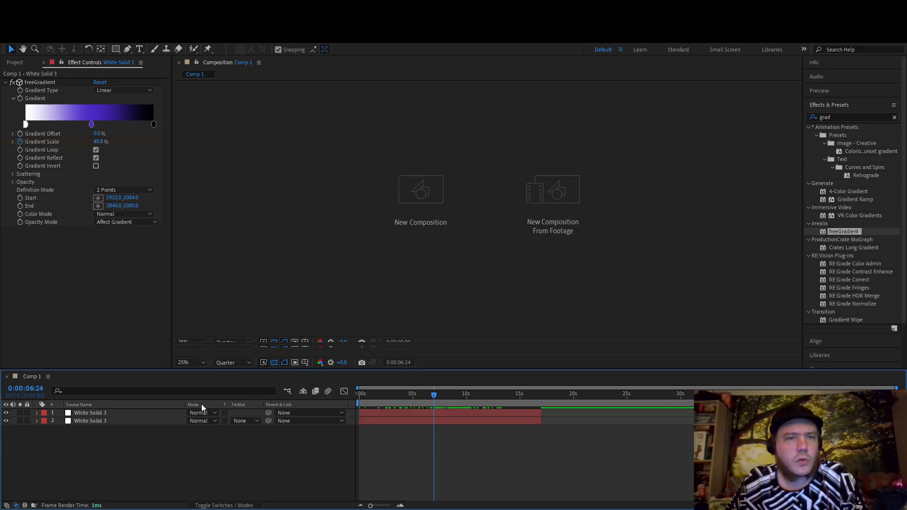
pyautogui.click(229, 505)
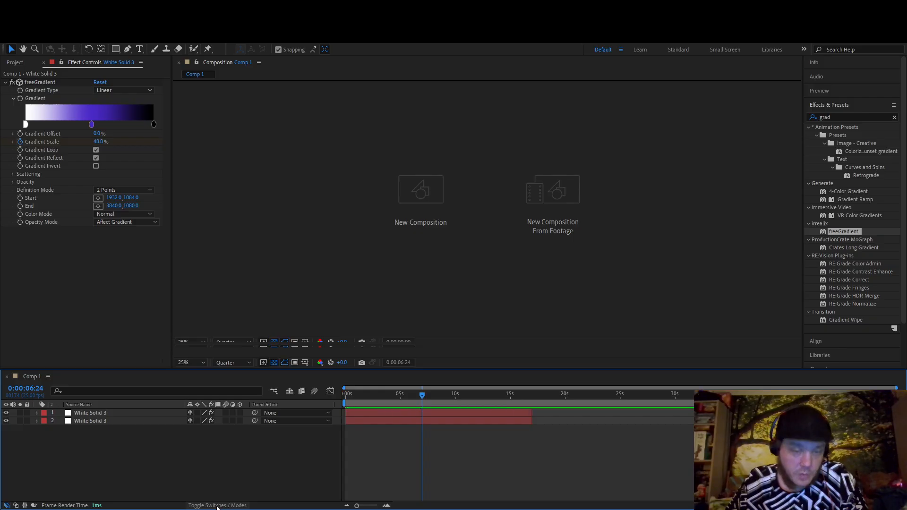
pyautogui.click(217, 506)
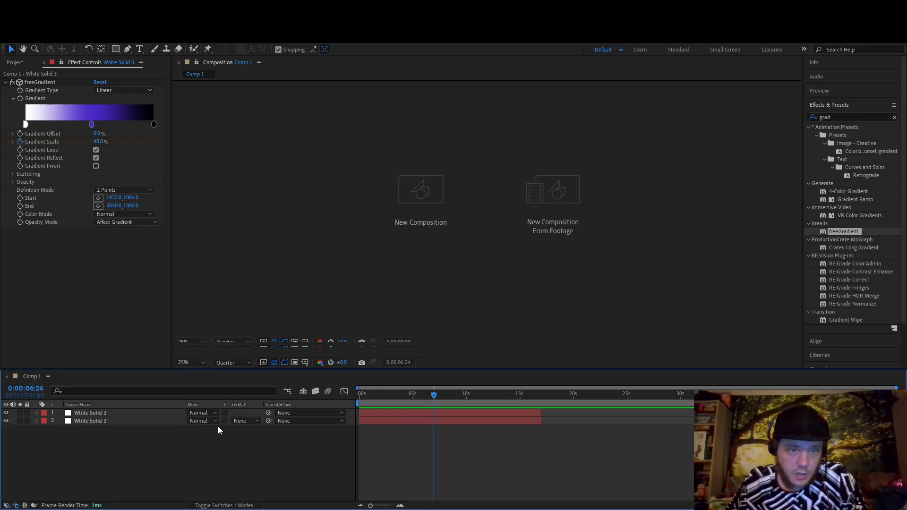
pyautogui.click(215, 505)
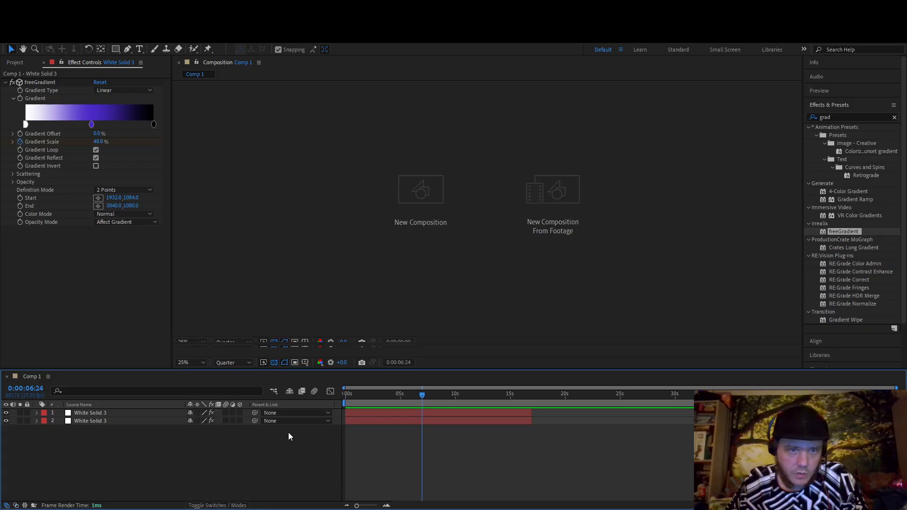
pyautogui.click(224, 506)
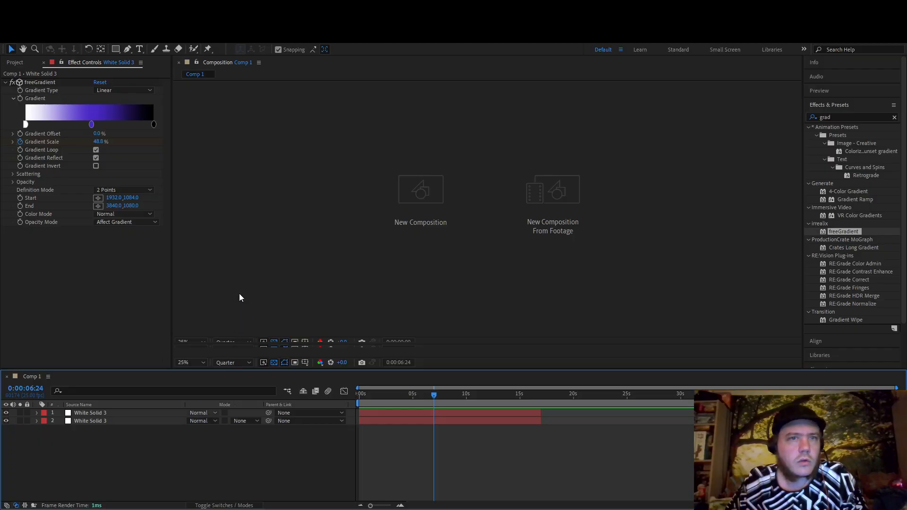
pyautogui.click(238, 342)
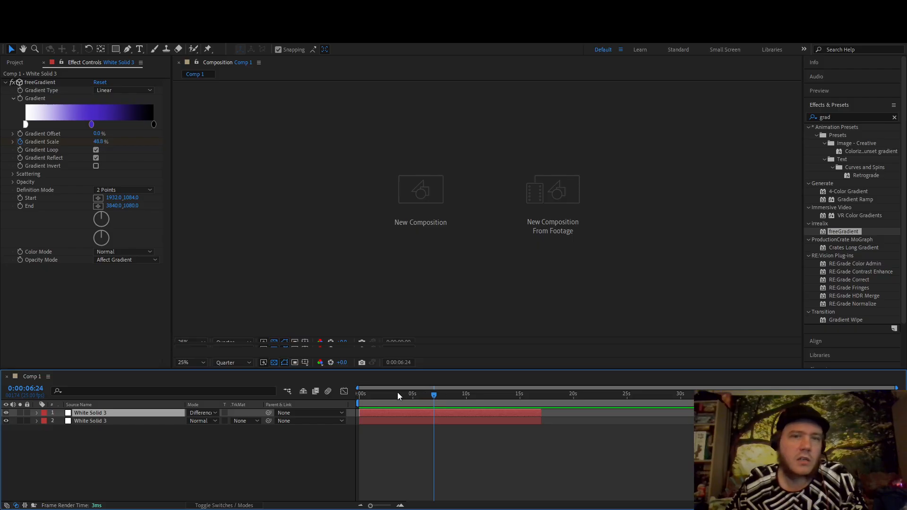
pyautogui.moveTo(370, 394); pyautogui.dragTo(212, 404)
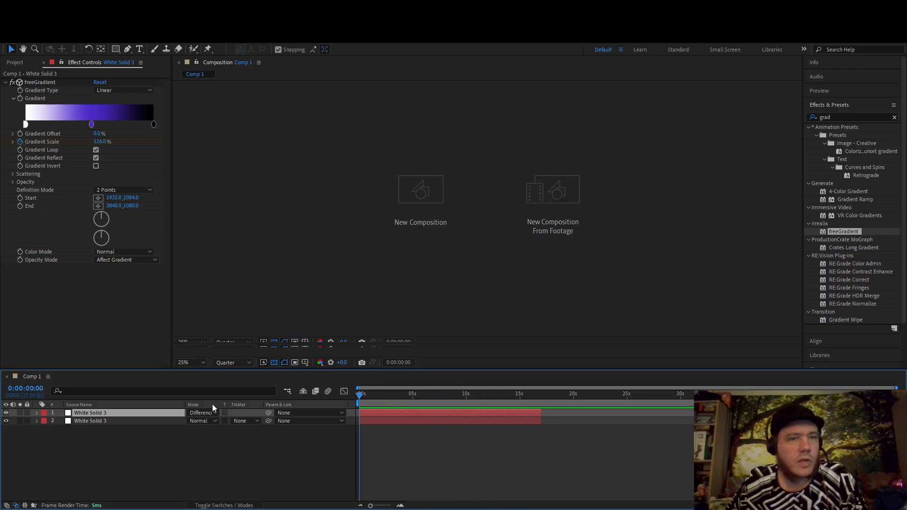
# - Scale the lower White Solid 3 layer to 230% and check the animation from the start
pyautogui.click(106, 424)
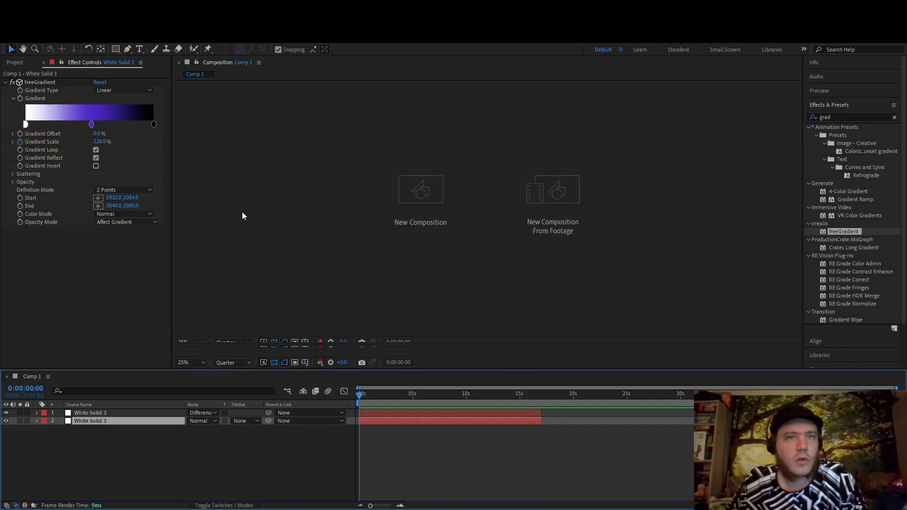
pyautogui.hotkey('ctrl', 'z')
pyautogui.moveTo(359, 395)
pyautogui.mouseDown()
pyautogui.moveTo(517, 402)
pyautogui.moveTo(352, 399)
pyautogui.mouseUp()
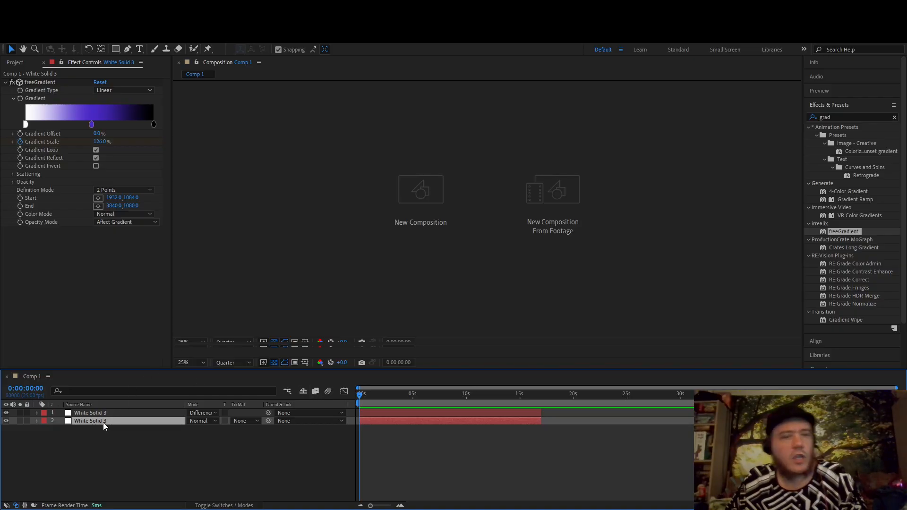
pyautogui.press('s')
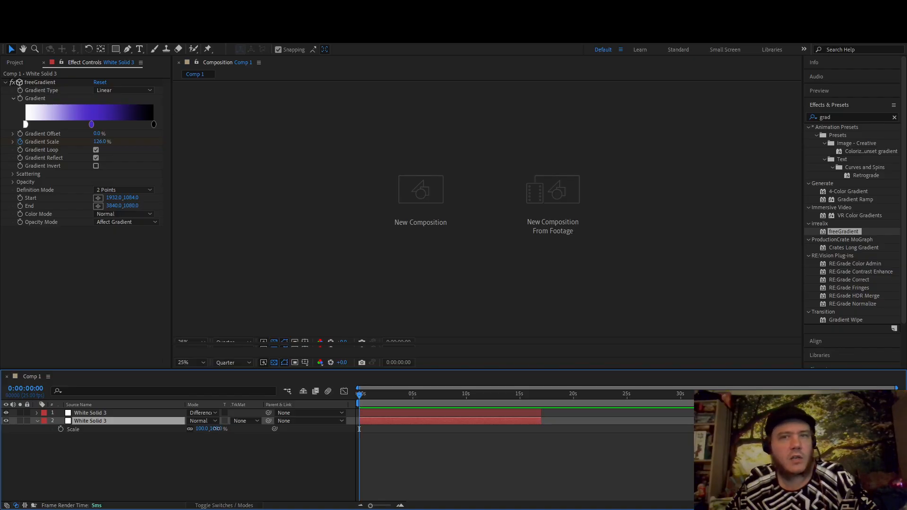
pyautogui.moveTo(214, 428); pyautogui.dragTo(277, 451)
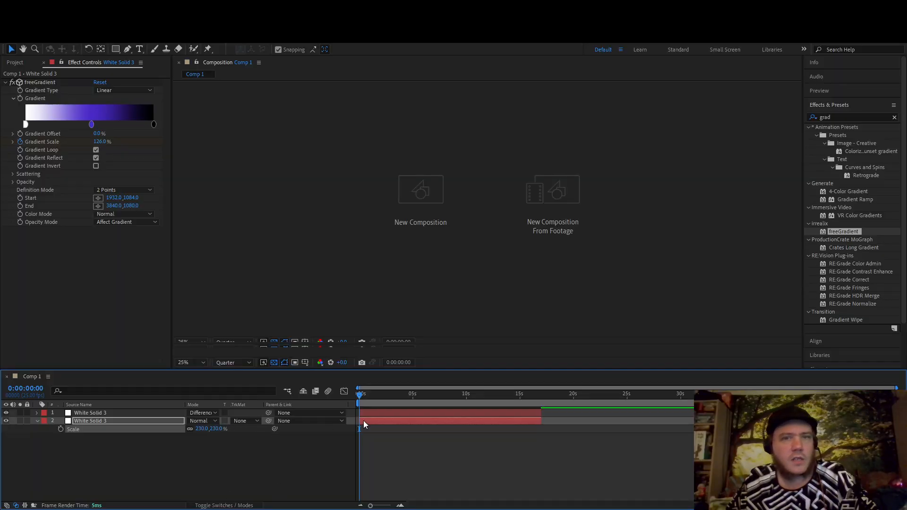
pyautogui.moveTo(363, 404)
pyautogui.mouseDown()
pyautogui.moveTo(480, 403)
pyautogui.moveTo(350, 412)
pyautogui.mouseUp()
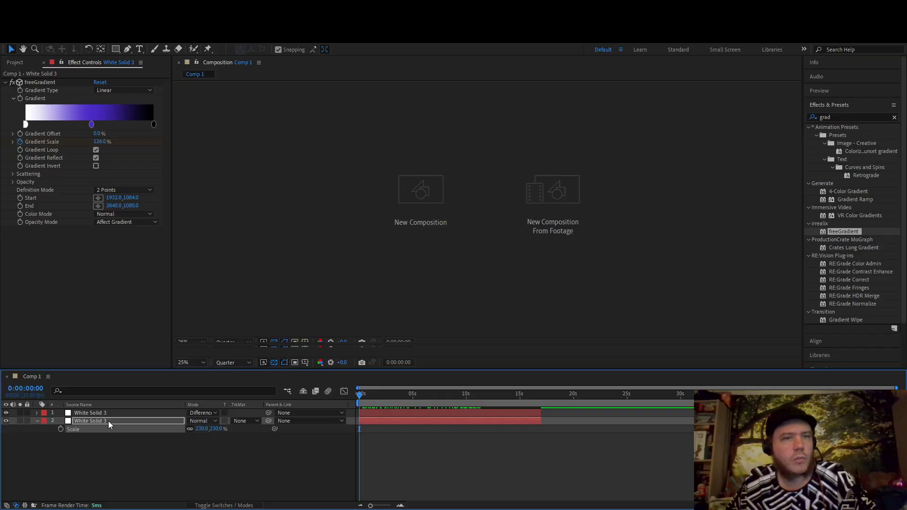
# - Try rotating the lower White Solid 3 layer to 86° at the start and to 74° at 0:00:09:19, scrubbing to compare
pyautogui.press('r')
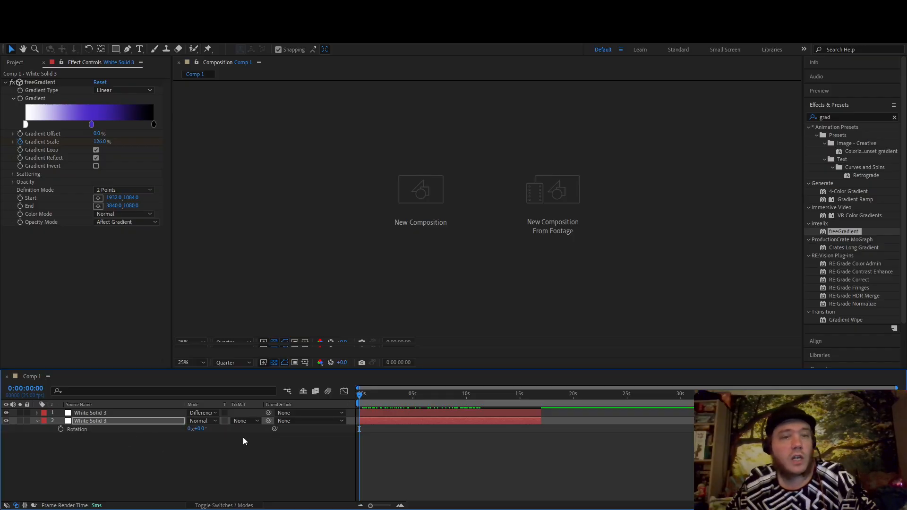
pyautogui.moveTo(198, 428); pyautogui.dragTo(250, 437)
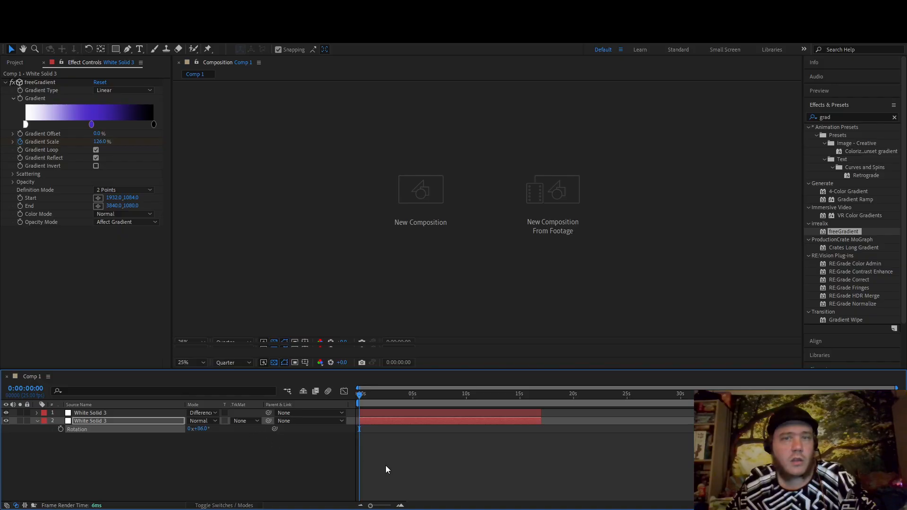
pyautogui.moveTo(373, 395); pyautogui.dragTo(464, 398)
pyautogui.moveTo(207, 428); pyautogui.dragTo(265, 427)
pyautogui.moveTo(202, 428); pyautogui.dragTo(90, 432)
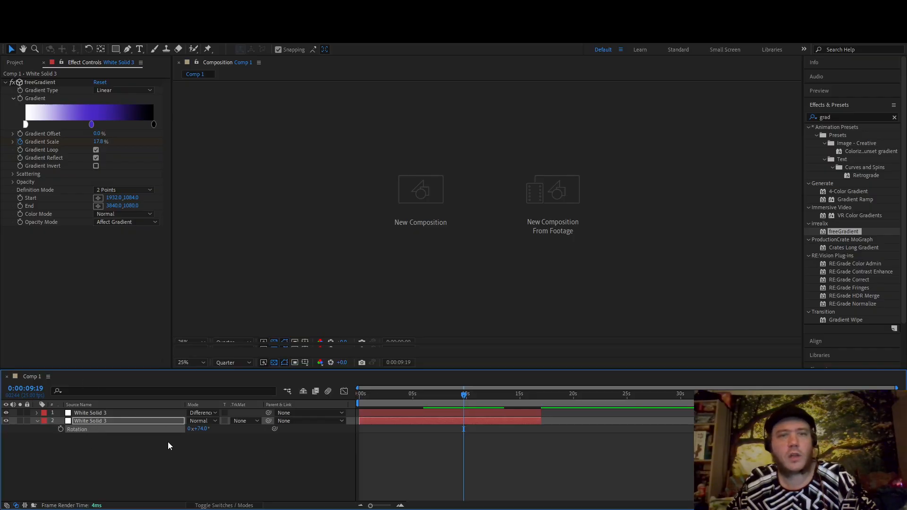
pyautogui.moveTo(447, 395); pyautogui.dragTo(423, 395)
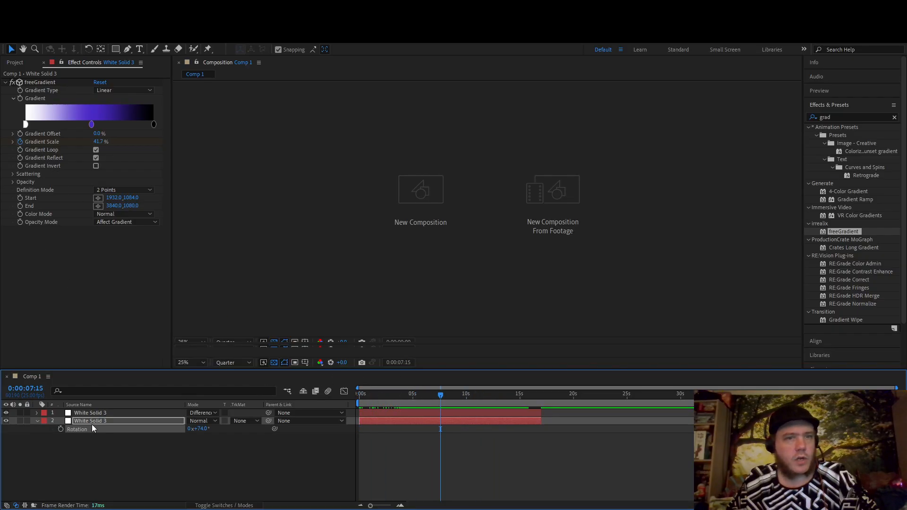
# - Undo the rotation and scale changes on the lower White Solid 3 layer and collapse its rotation property
pyautogui.hotkey('ctrl', 'z')
pyautogui.hotkey('ctrl', 'z')
pyautogui.hotkey('ctrl', 'z')
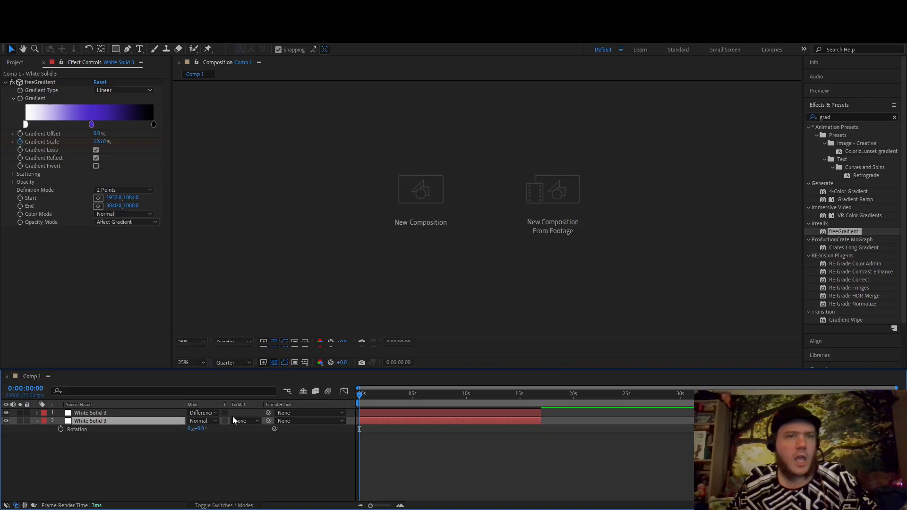
pyautogui.press('r')
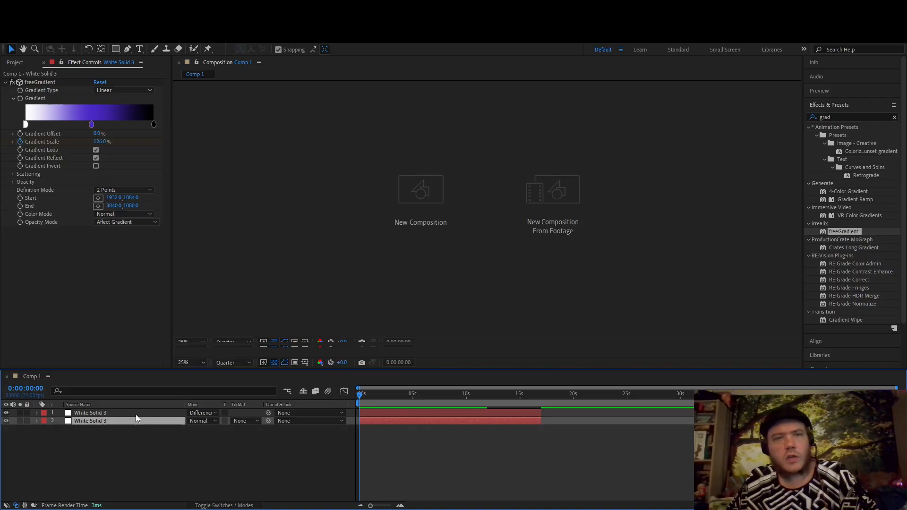
# - Rotate the lower White Solid 3 layer to 90° and scrub through the animation to check the pattern
pyautogui.press('r')
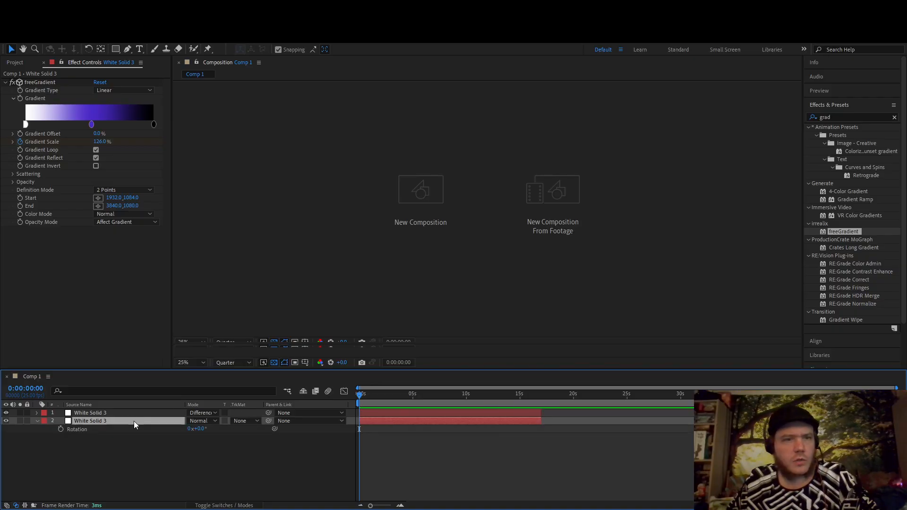
pyautogui.click(198, 429)
pyautogui.write('90')
pyautogui.click(253, 465)
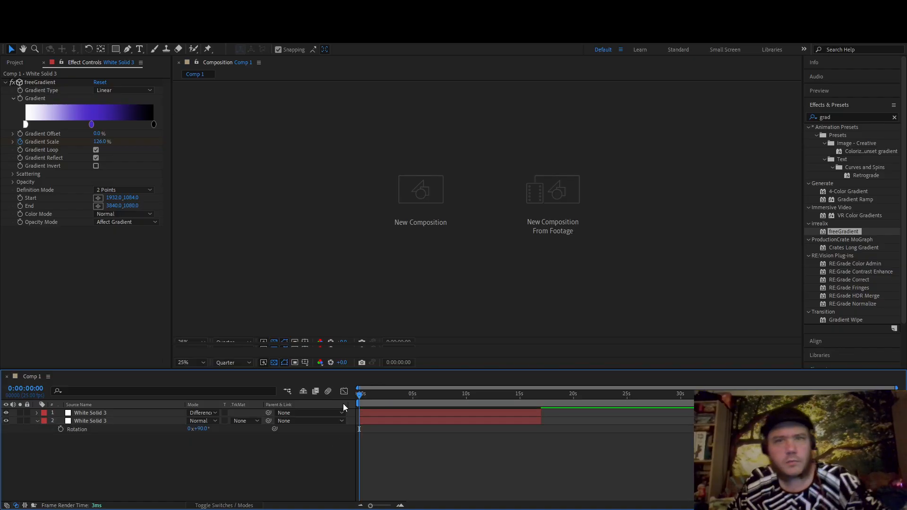
pyautogui.moveTo(362, 400); pyautogui.dragTo(456, 395)
pyautogui.scroll(-1, 481, 248)
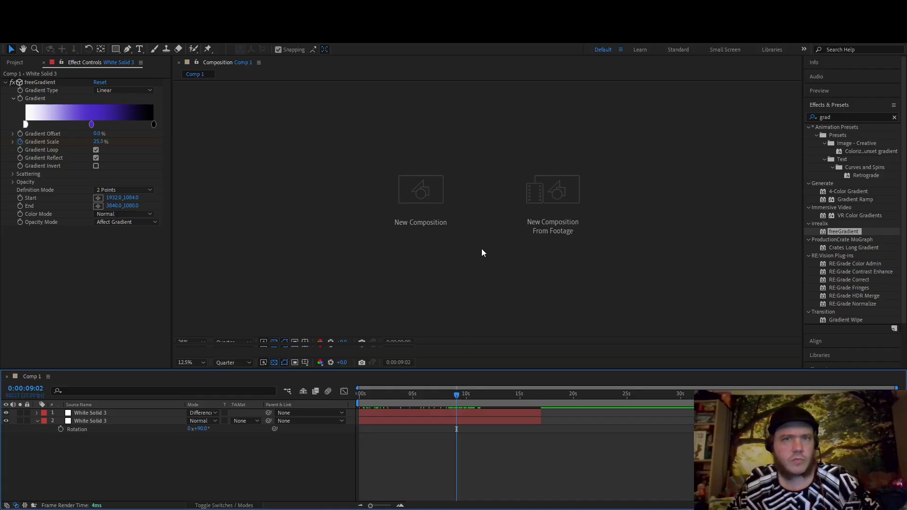
pyautogui.click(547, 314)
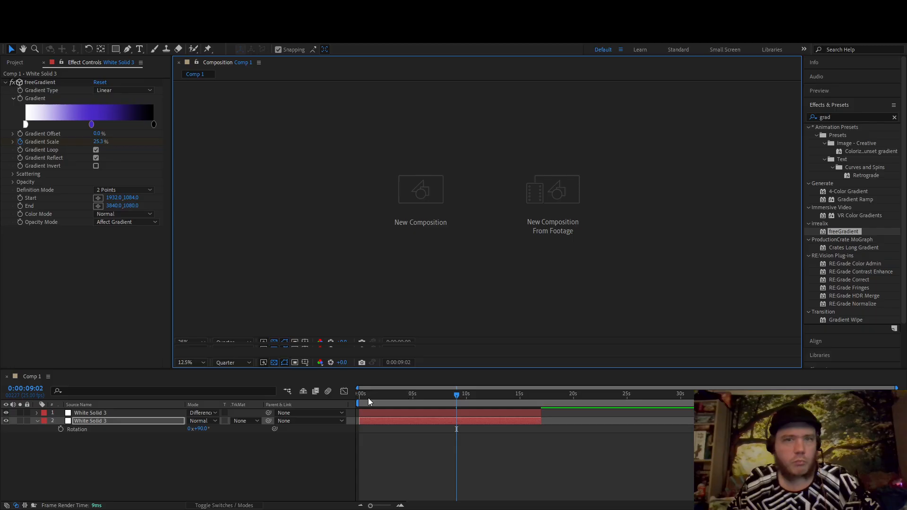
pyautogui.moveTo(368, 398); pyautogui.dragTo(465, 397)
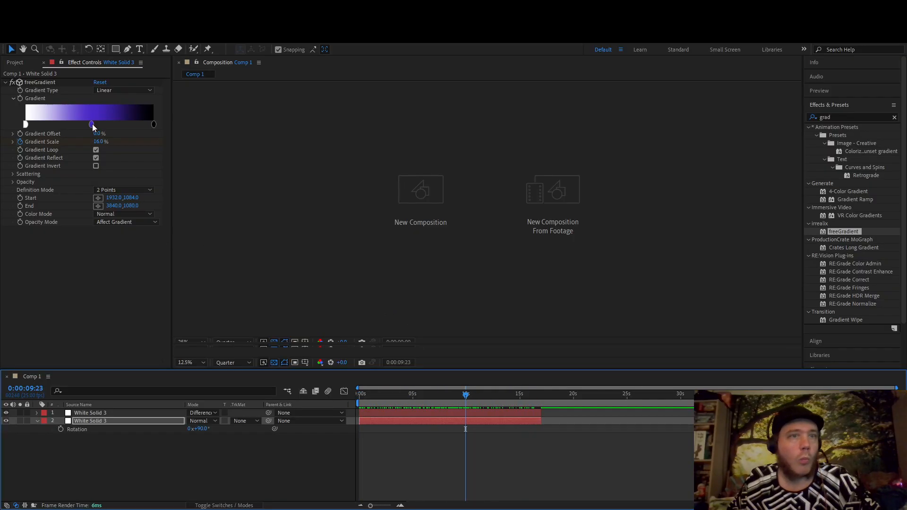
# - Move the purple stop close to the white end of the lower layer's gradient and keyframe Gradient at the composition's start
pyautogui.moveTo(92, 124); pyautogui.dragTo(47, 127)
pyautogui.scroll(2, 415, 234)
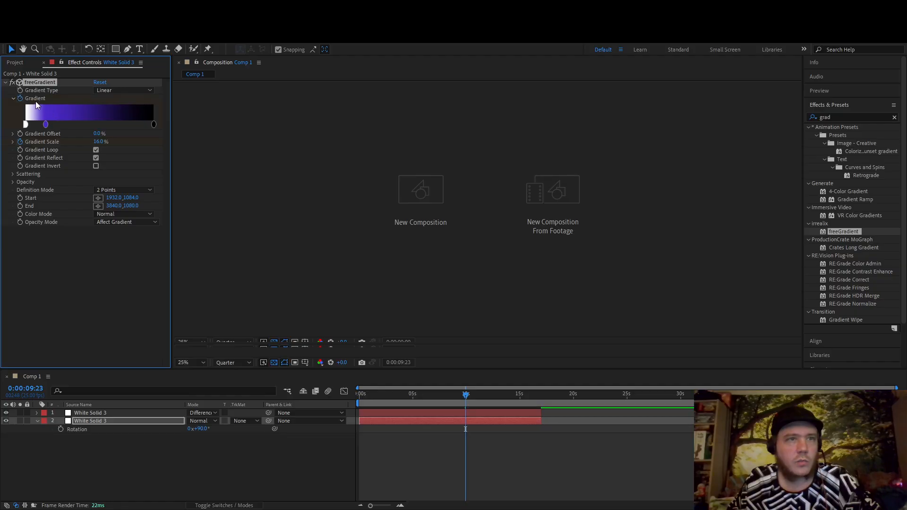
pyautogui.click(435, 401)
pyautogui.press('Home')
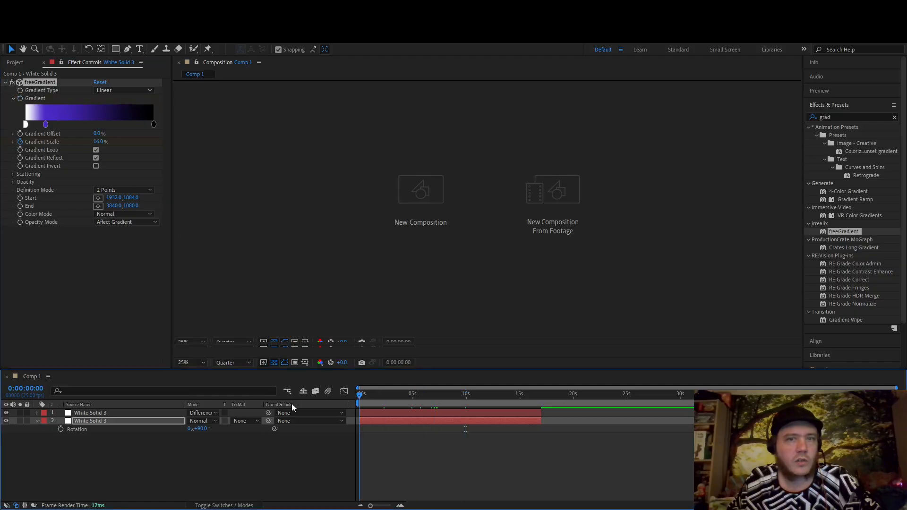
pyautogui.click(19, 98)
pyautogui.click(433, 399)
pyautogui.press('Home')
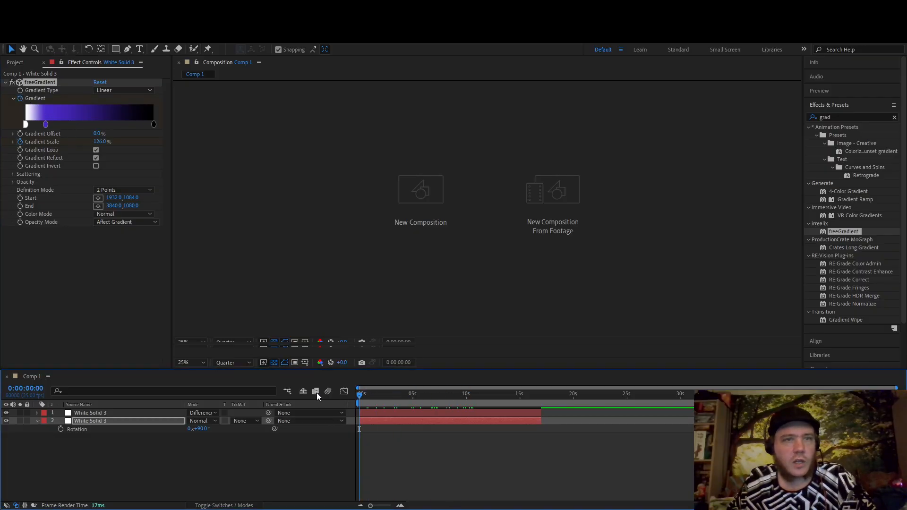
# - Keyframe the purple gradient stop close to the black end at 0:00:16:09, and scrub back to the start to check the animation
pyautogui.moveTo(405, 395); pyautogui.dragTo(534, 399)
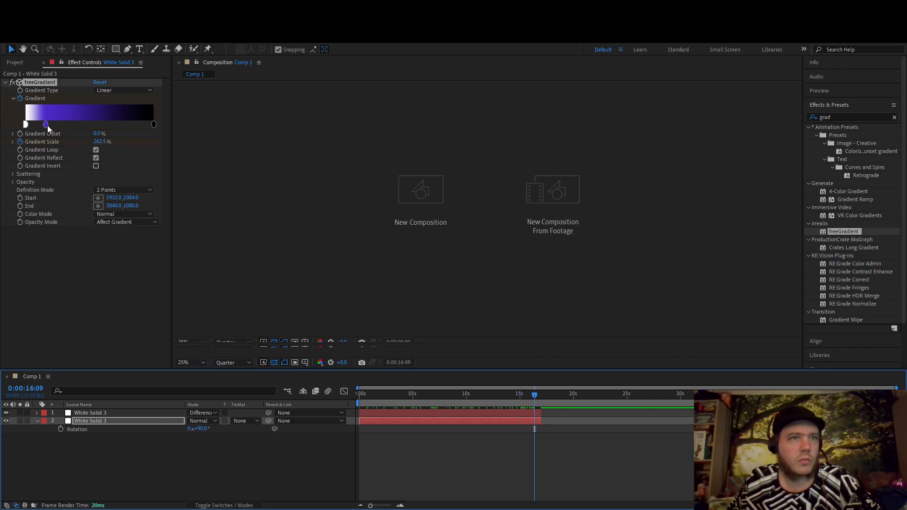
pyautogui.moveTo(47, 126); pyautogui.dragTo(143, 126)
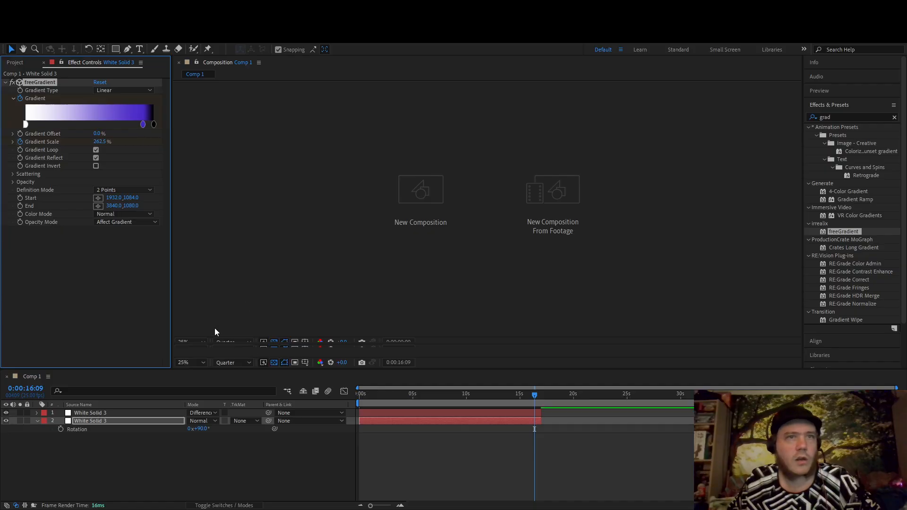
pyautogui.moveTo(409, 395); pyautogui.dragTo(325, 419)
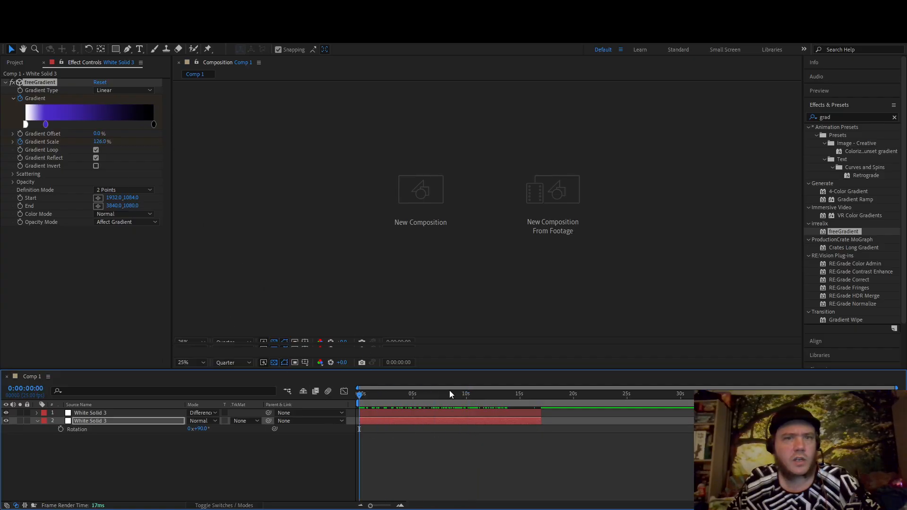
pyautogui.moveTo(444, 401); pyautogui.dragTo(300, 402)
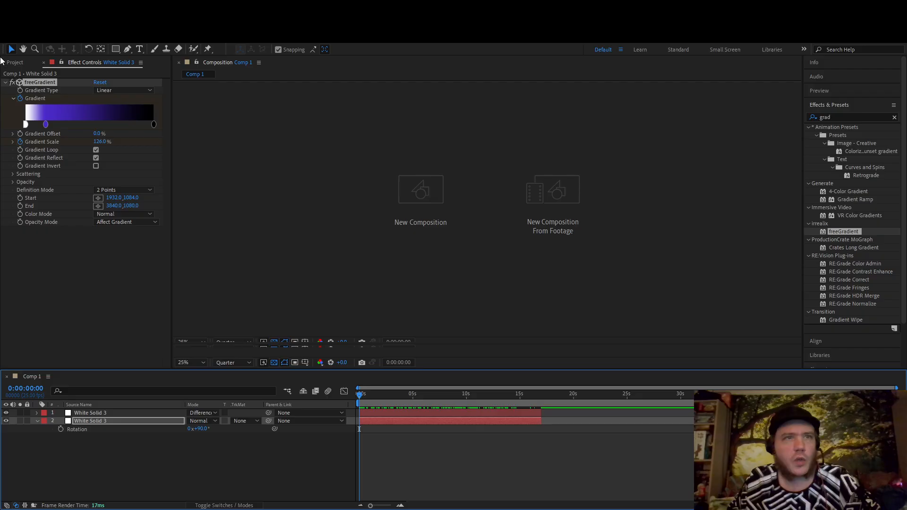
# - Try rearranging the gradient at 0:00:16:10 by moving the black and white stops along the ramp
pyautogui.moveTo(460, 401); pyautogui.dragTo(534, 401)
pyautogui.moveTo(152, 125); pyautogui.dragTo(57, 131)
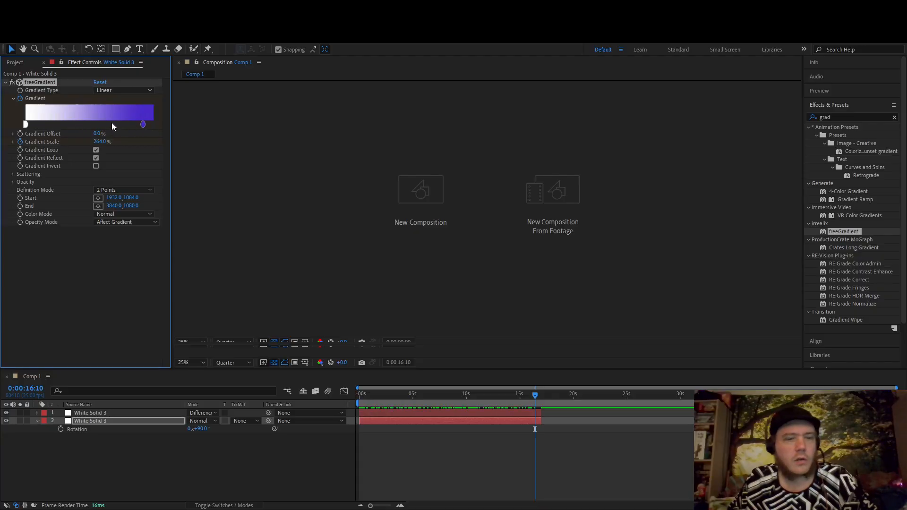
pyautogui.hotkey('ctrl', 'z')
pyautogui.moveTo(151, 124); pyautogui.dragTo(121, 124)
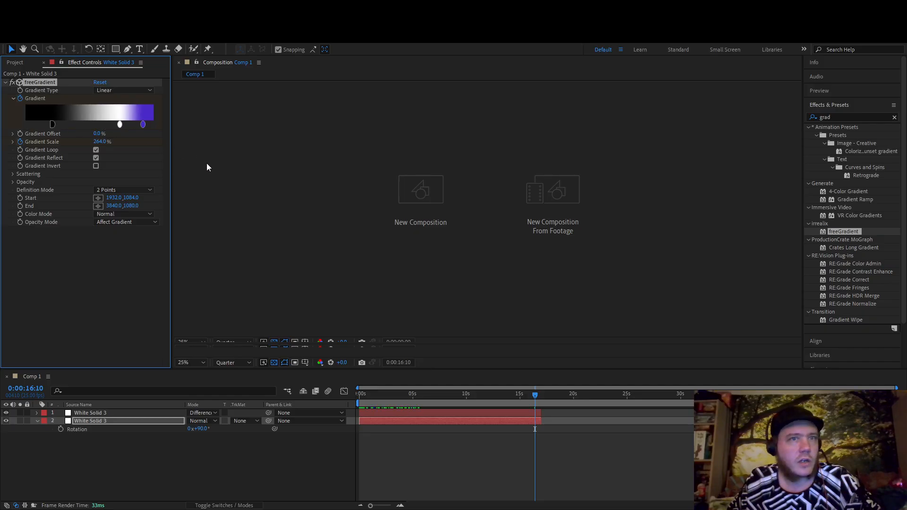
# - Review the gradient animation, set the lower layer's Gradient Type to Radial at the start, and scrub through the new pattern
pyautogui.moveTo(366, 398); pyautogui.dragTo(479, 408)
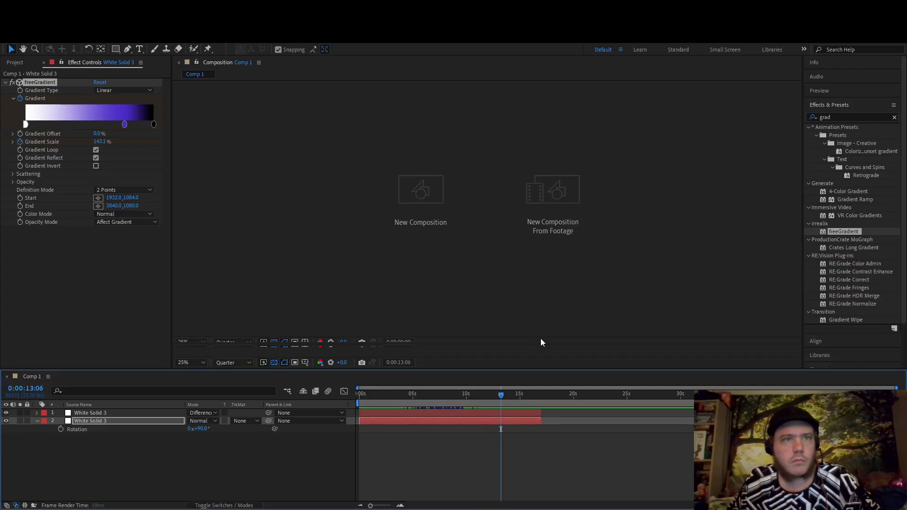
pyautogui.moveTo(519, 396); pyautogui.dragTo(346, 390)
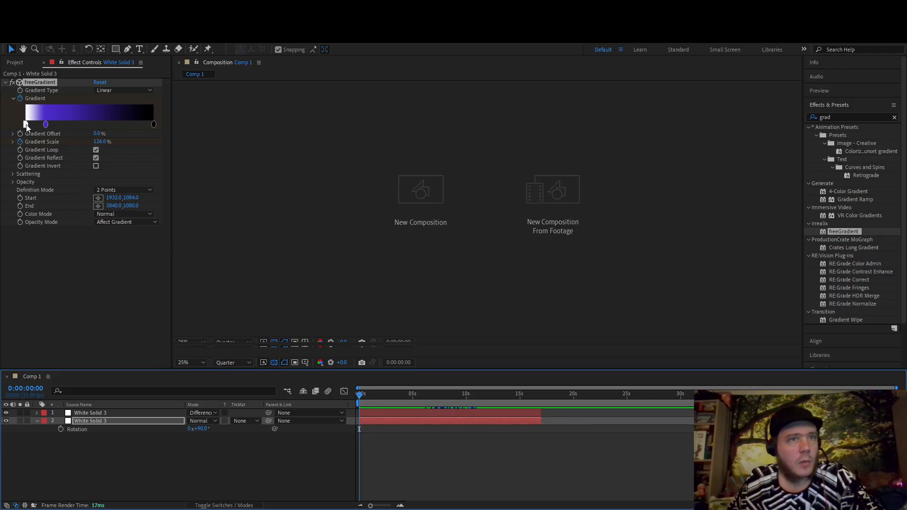
pyautogui.click(126, 91)
pyautogui.click(123, 116)
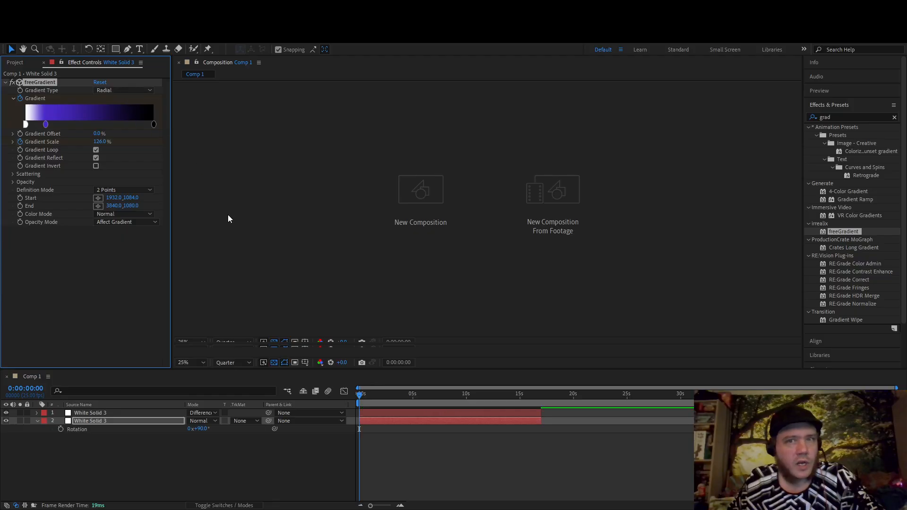
pyautogui.moveTo(371, 396); pyautogui.dragTo(462, 403)
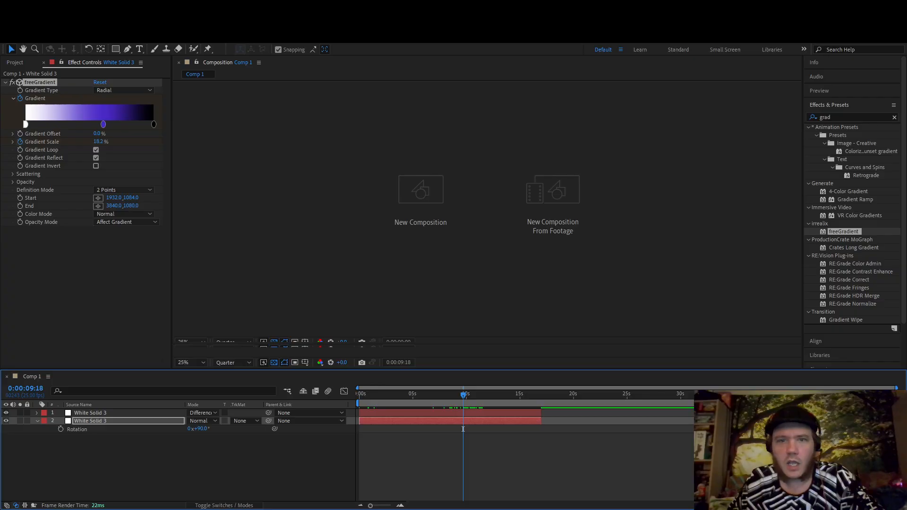
# - Shorten the work area to about nine seconds, shift it to span about 4.5 to 13.5 seconds, and scrub to 0:00:09:23
pyautogui.moveTo(709, 403); pyautogui.dragTo(455, 404)
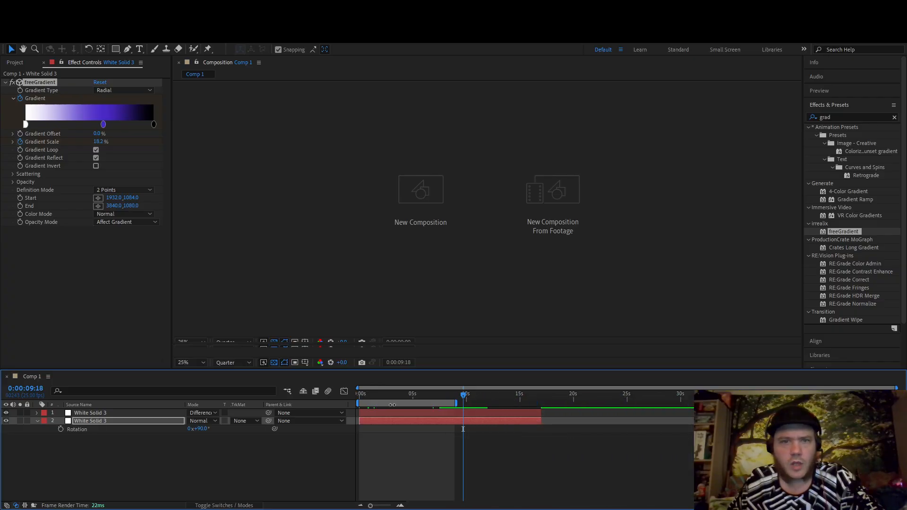
pyautogui.moveTo(392, 403); pyautogui.dragTo(446, 401)
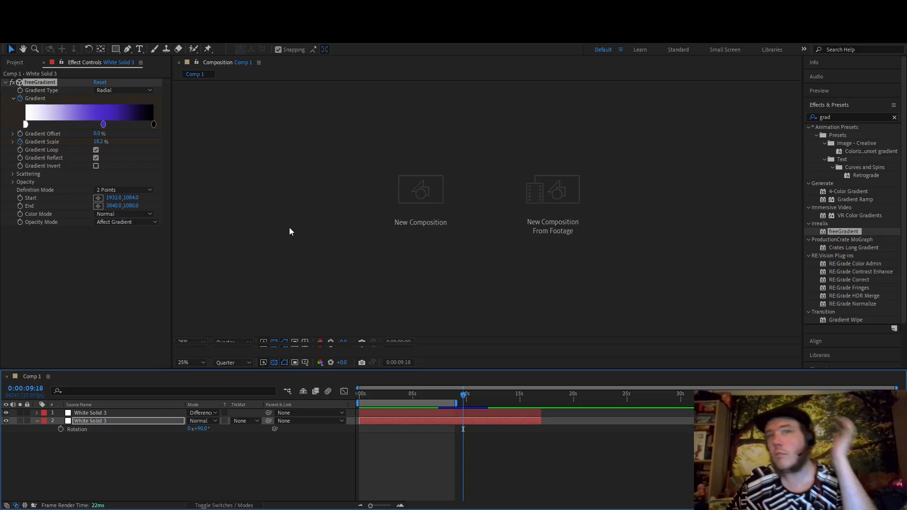
pyautogui.click(325, 469)
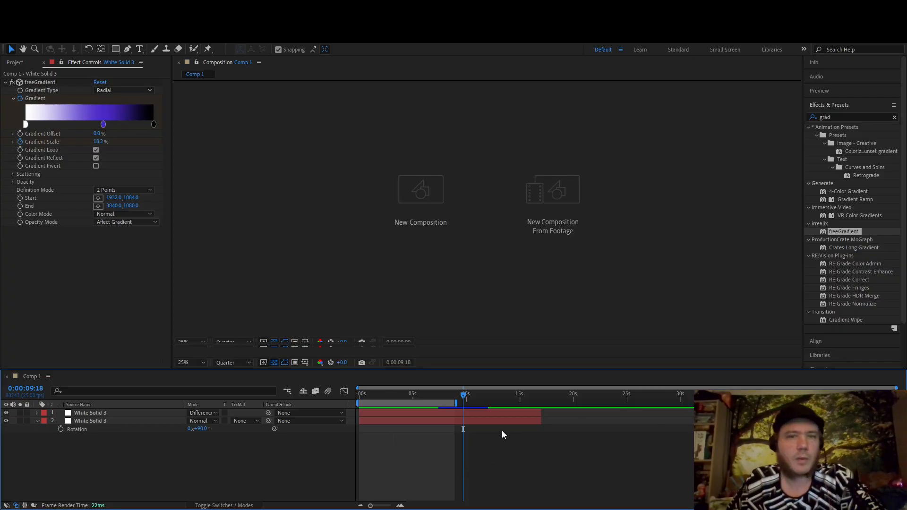
pyautogui.moveTo(464, 401); pyautogui.dragTo(491, 403)
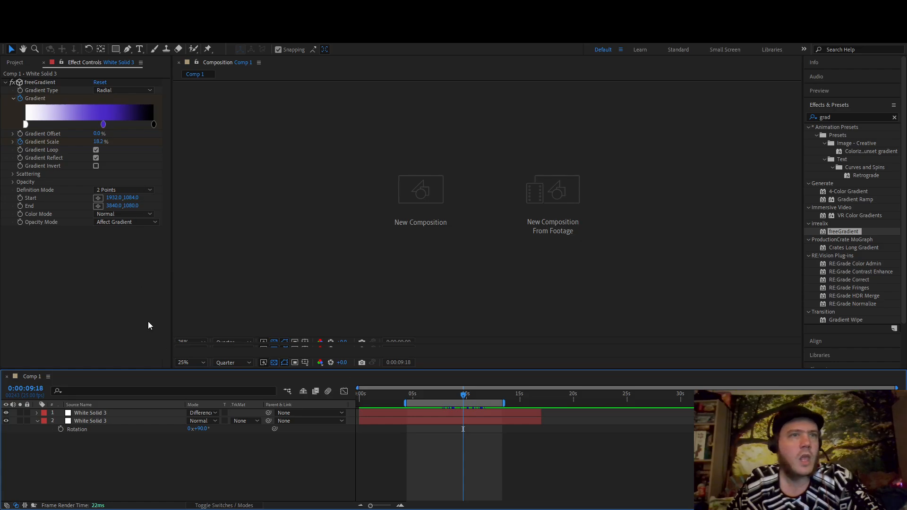
pyautogui.moveTo(430, 395); pyautogui.dragTo(300, 392)
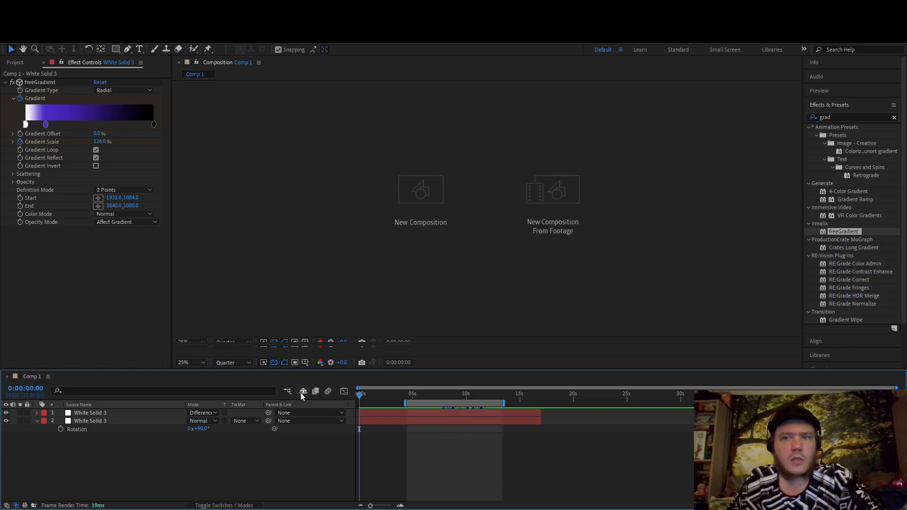
pyautogui.moveTo(428, 395); pyautogui.dragTo(465, 395)
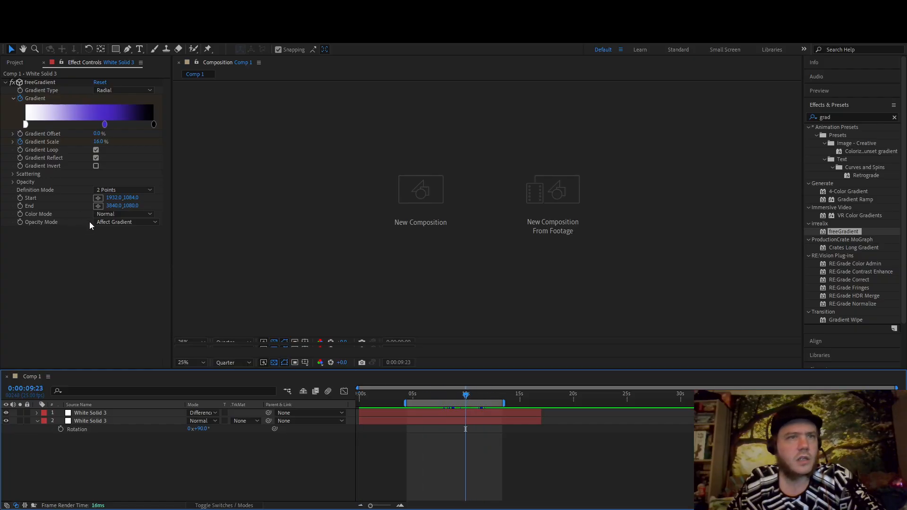
# - Select both White Solid 3 layers and pre-compose them together into one layer
pyautogui.click(100, 421)
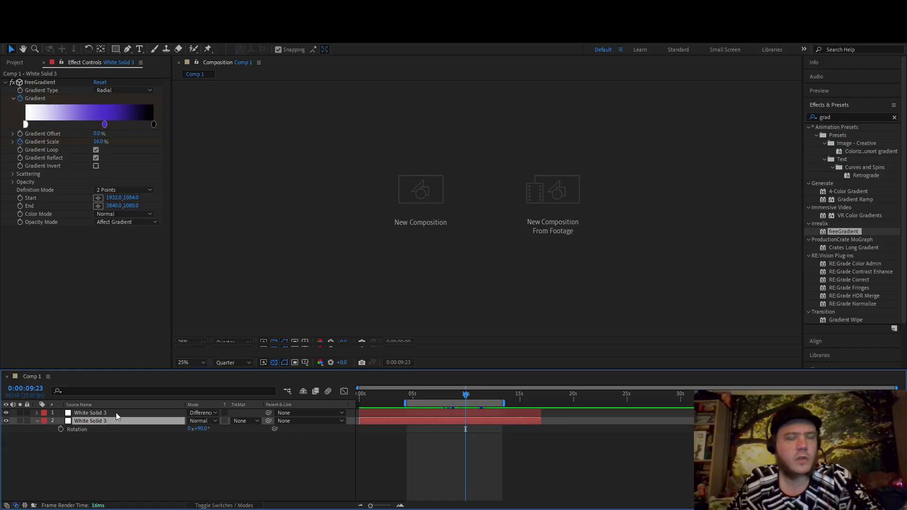
pyautogui.click(86, 457)
pyautogui.click(90, 422)
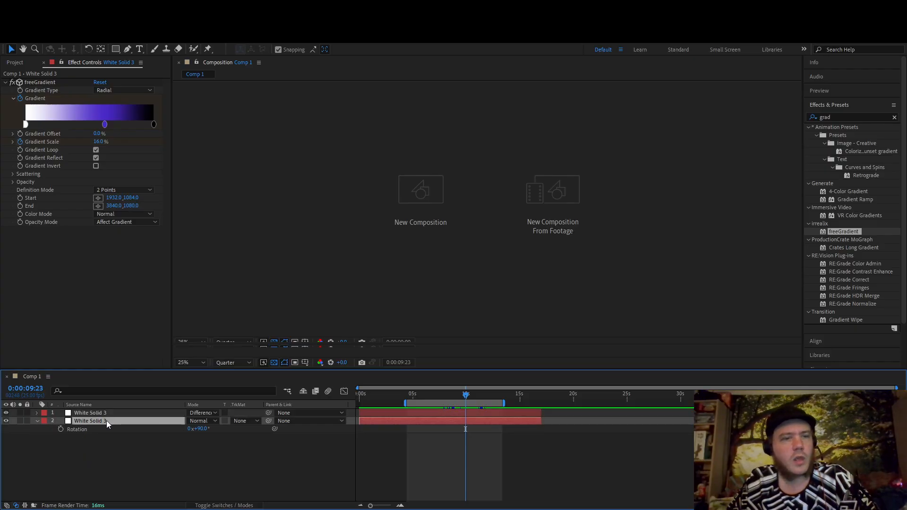
pyautogui.keyDown('shift'); pyautogui.click(108, 413); pyautogui.keyUp('shift')
pyautogui.click(115, 463)
pyautogui.click(103, 424)
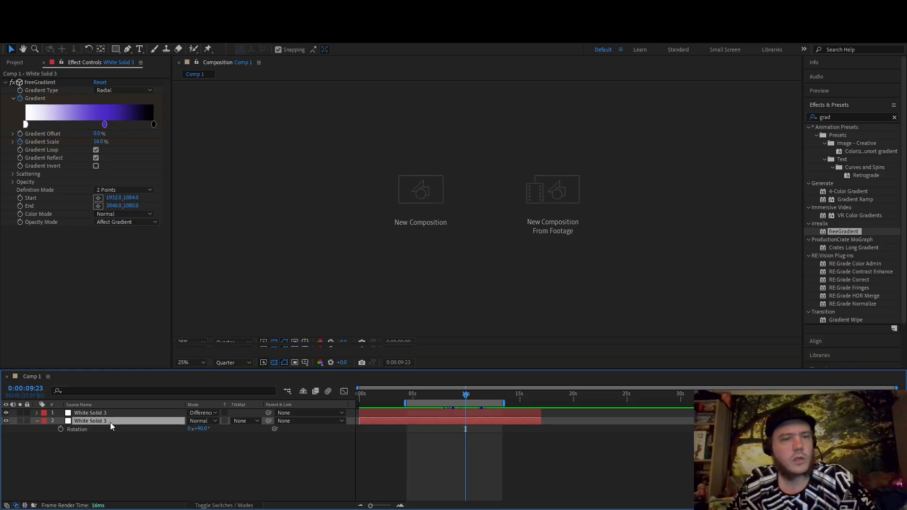
pyautogui.keyDown('shift'); pyautogui.click(112, 413); pyautogui.keyUp('shift')
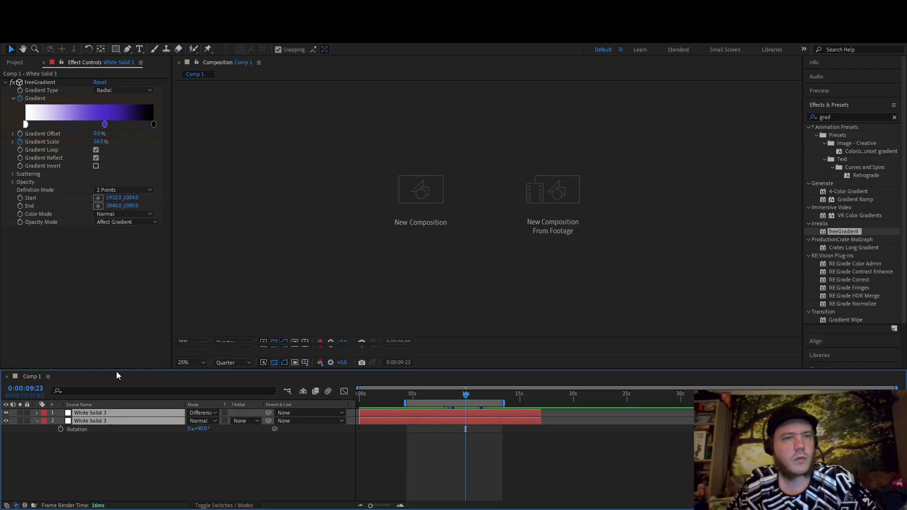
pyautogui.hotkey('ctrl', 'shift', 'c')
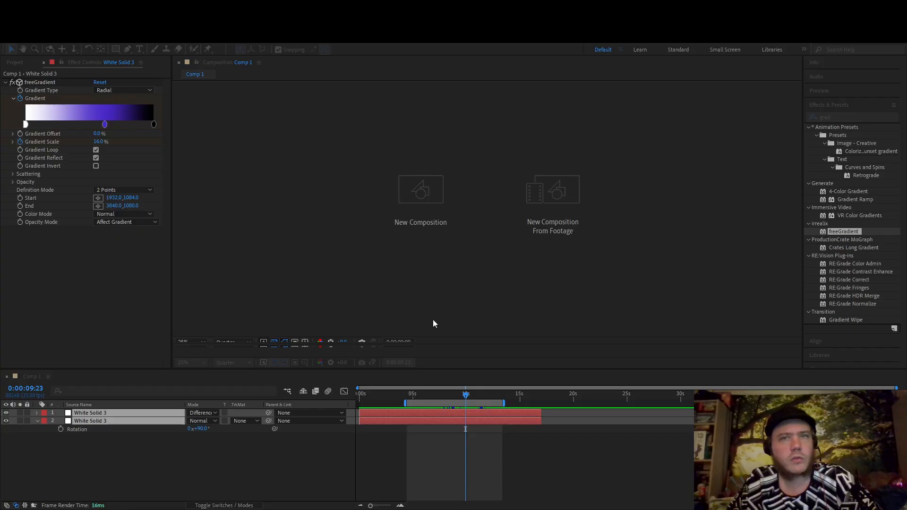
pyautogui.press('Return')
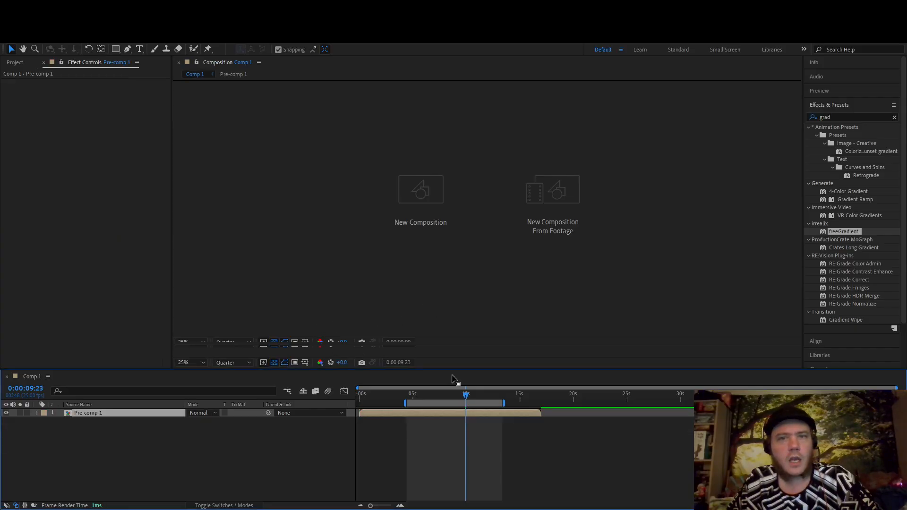
# - Check the pre-composed animation up to 0:00:10:21, duplicate its layer, and set the upper copy's blending mode to Difference
pyautogui.moveTo(472, 395); pyautogui.dragTo(441, 399)
pyautogui.click(476, 406)
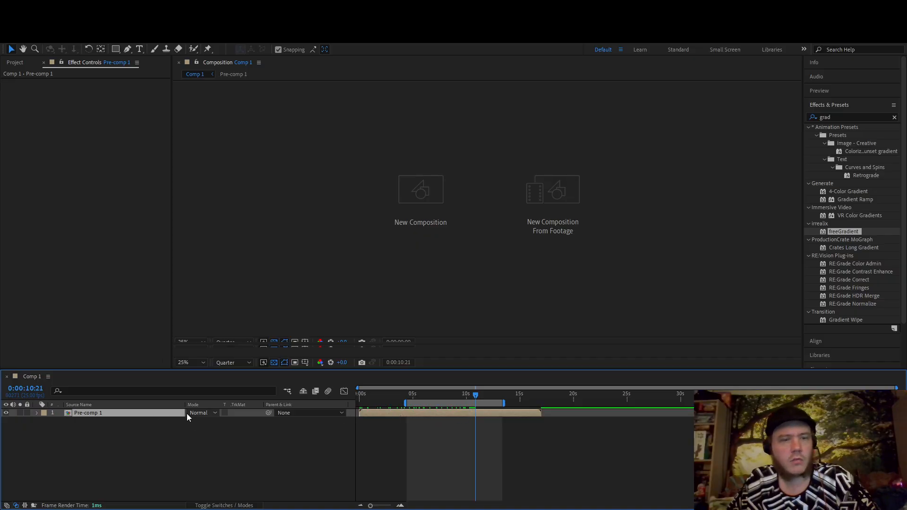
pyautogui.hotkey('ctrl', 'd')
pyautogui.click(127, 424)
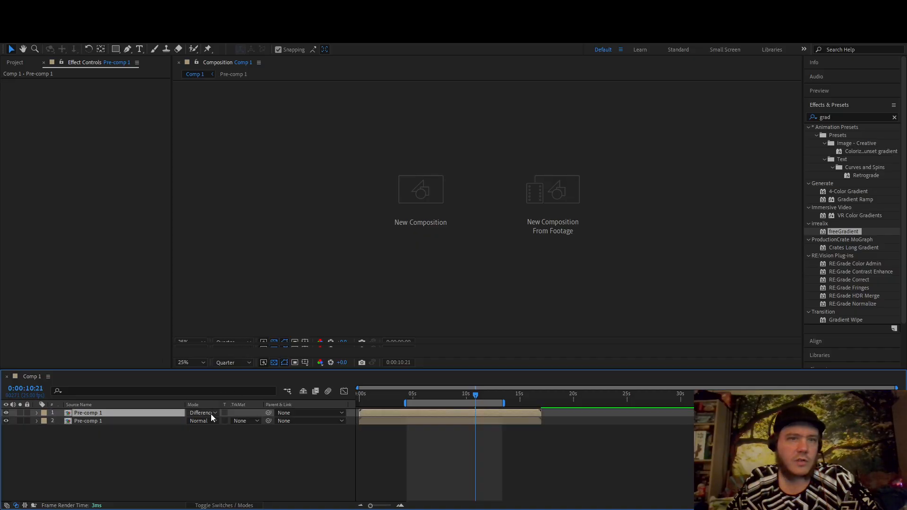
# - Scale the lower Pre-comp 1 layer up to 226% and scrub through the resulting pattern to 0:00:08:22
pyautogui.click(118, 421)
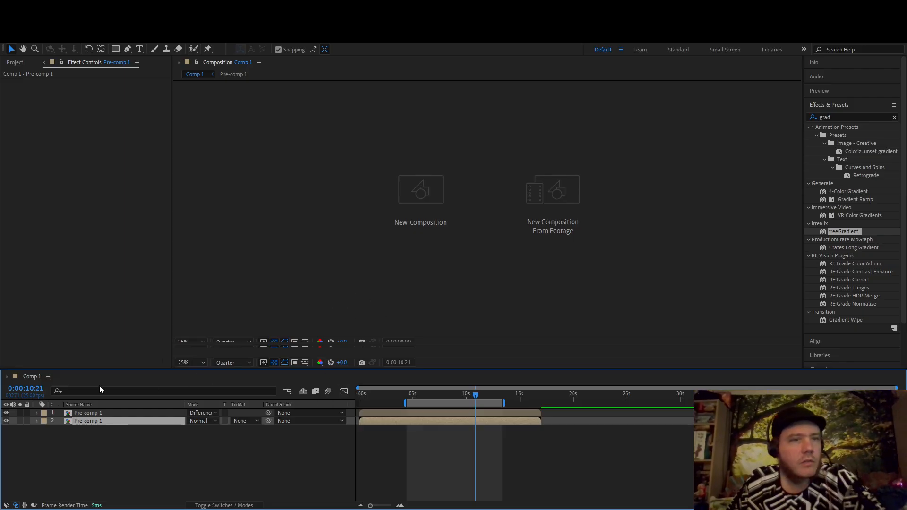
pyautogui.press('s')
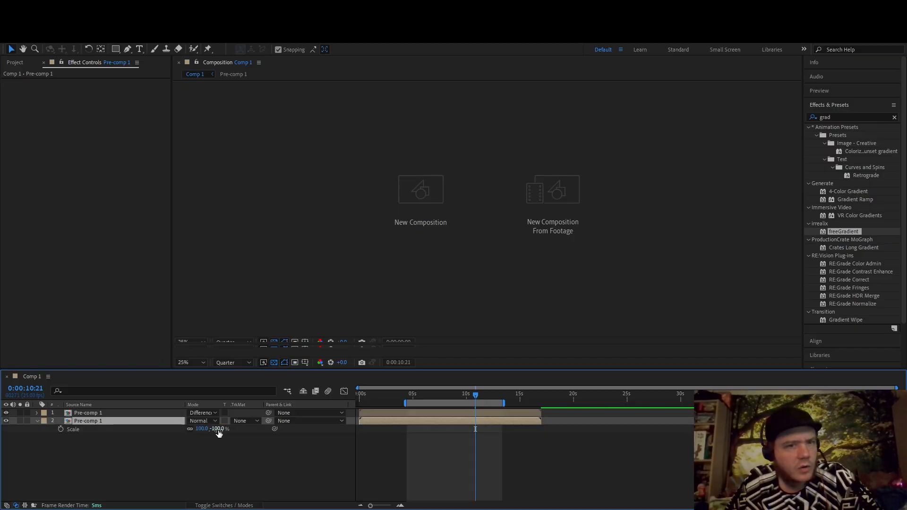
pyautogui.moveTo(222, 429); pyautogui.dragTo(216, 432)
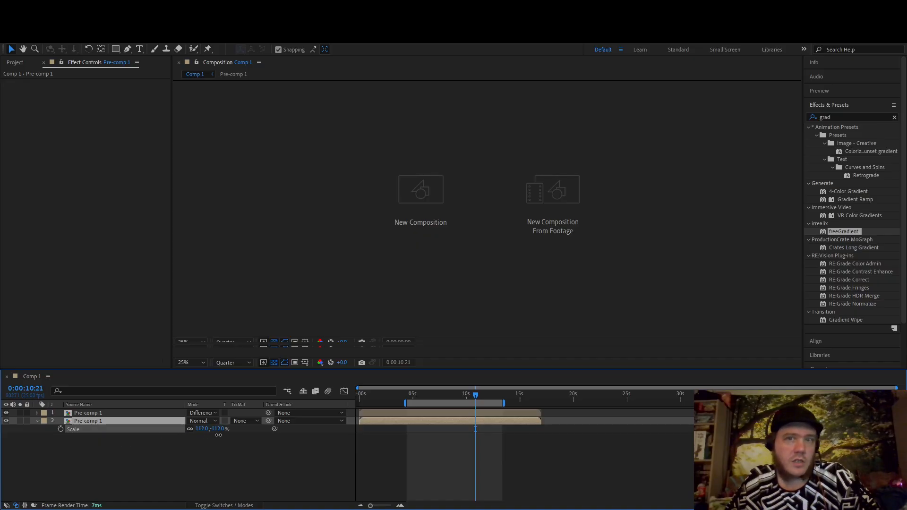
pyautogui.click(167, 440)
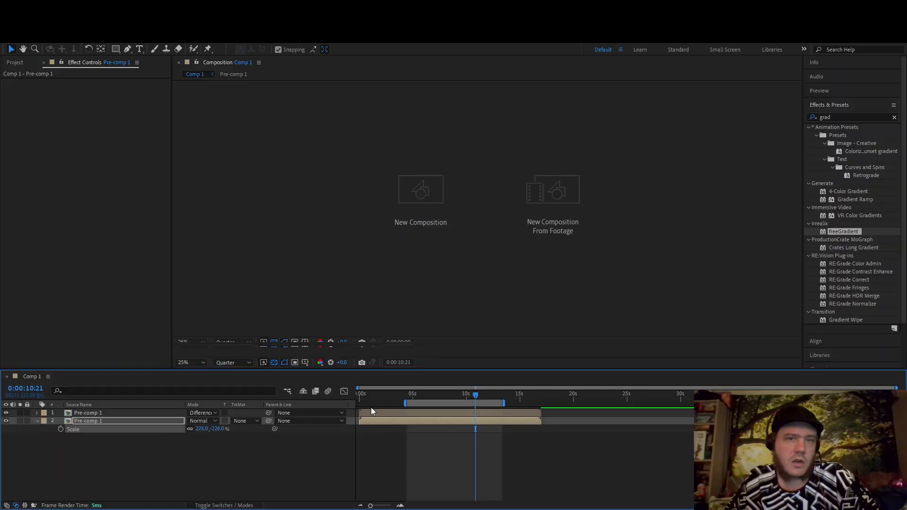
pyautogui.moveTo(373, 394); pyautogui.dragTo(454, 406)
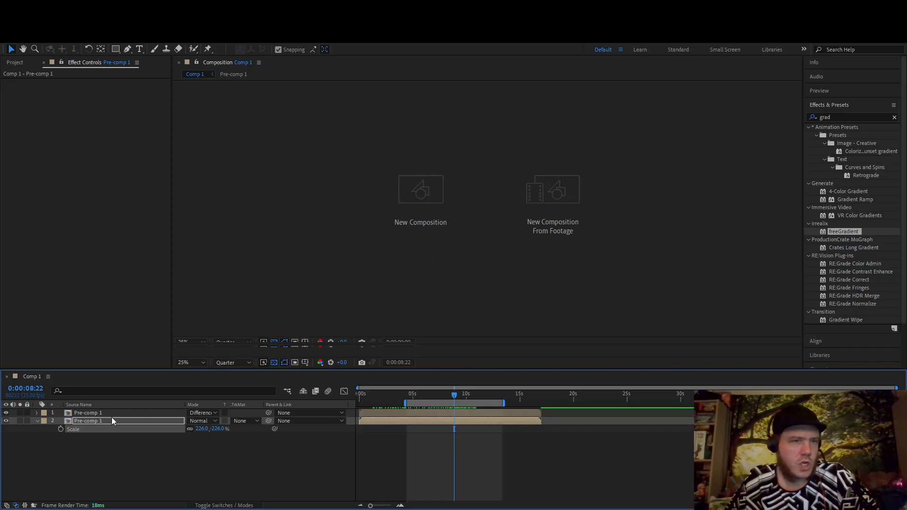
# - Create a new white solid, place it beneath both Pre-comp 1 layers, and apply the freeGradient effect to it
pyautogui.click(91, 452)
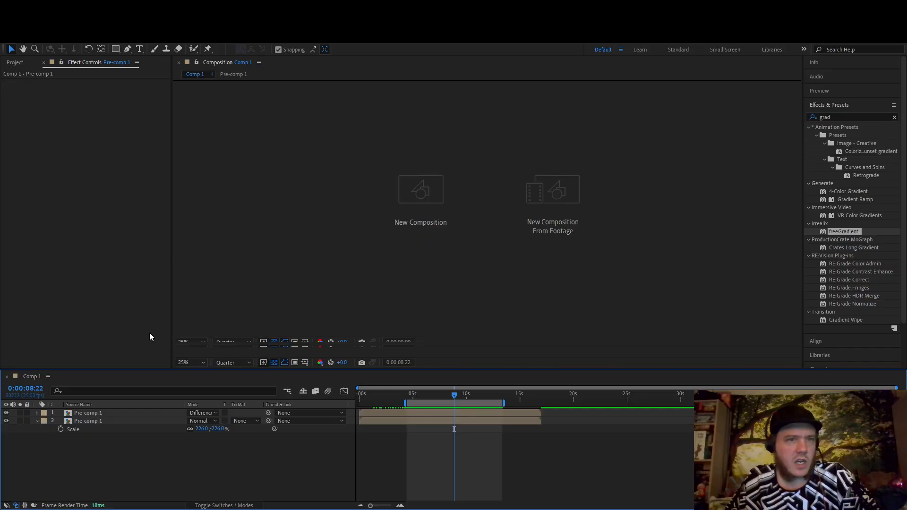
pyautogui.hotkey('ctrl', 'y')
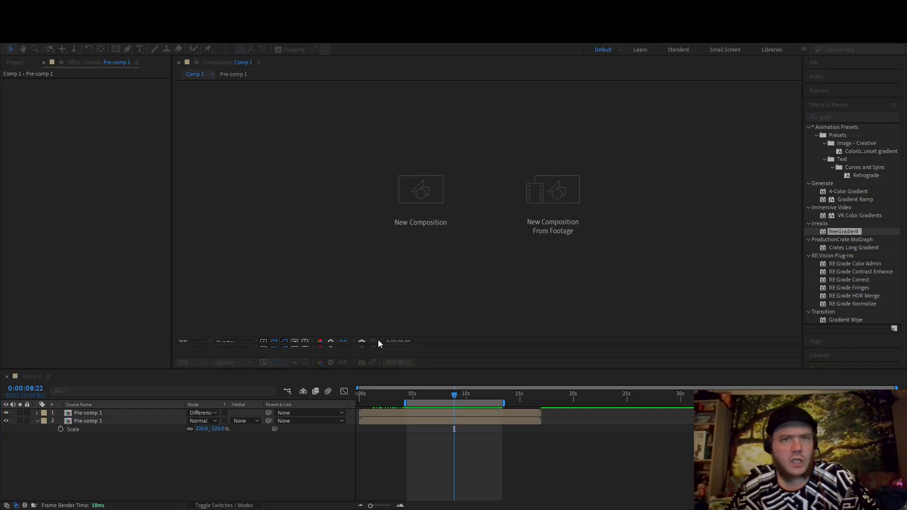
pyautogui.press('Return')
pyautogui.moveTo(88, 413); pyautogui.dragTo(102, 465)
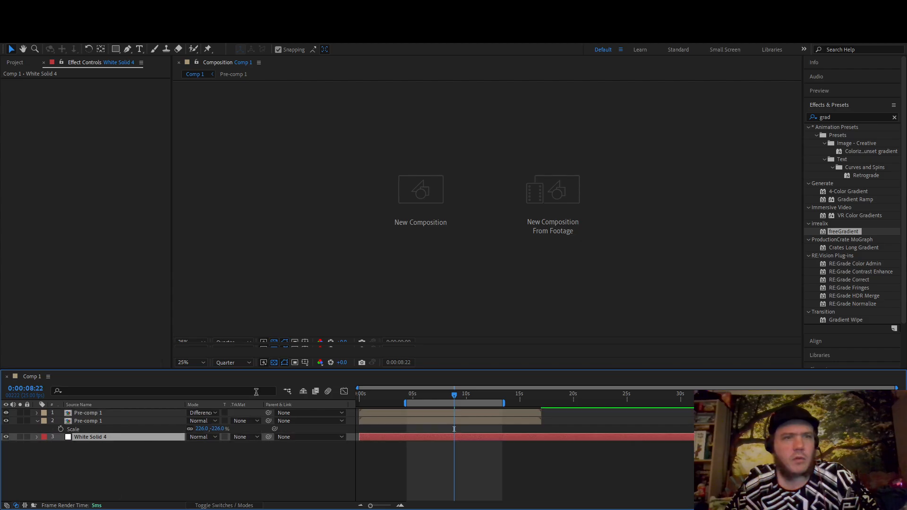
pyautogui.moveTo(846, 231); pyautogui.dragTo(158, 441)
# - Color the new solid's gradient with red at the end stop and yellow at the start stop
pyautogui.click(154, 125)
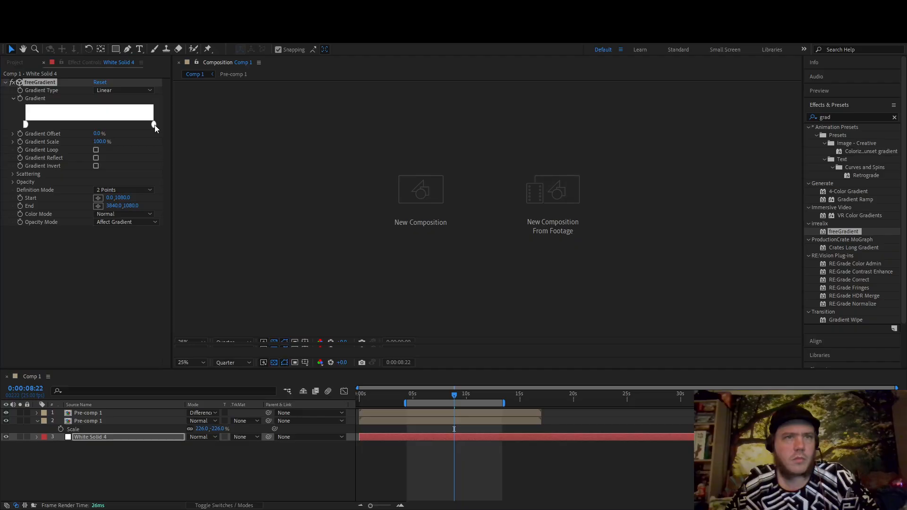
pyautogui.click(535, 254)
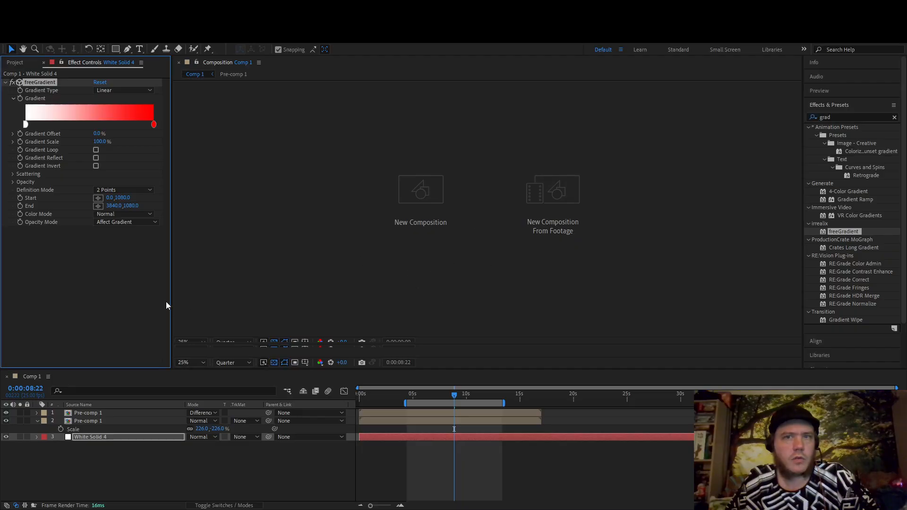
pyautogui.click(27, 125)
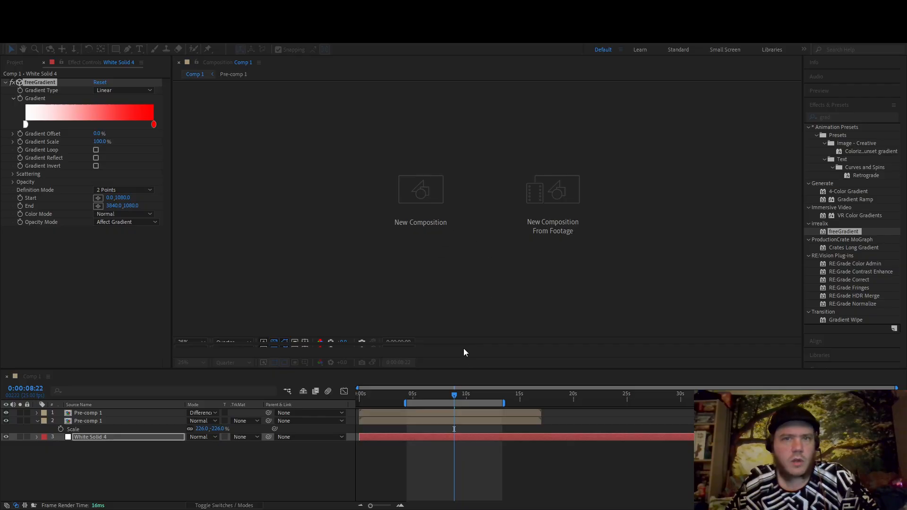
pyautogui.click(524, 265)
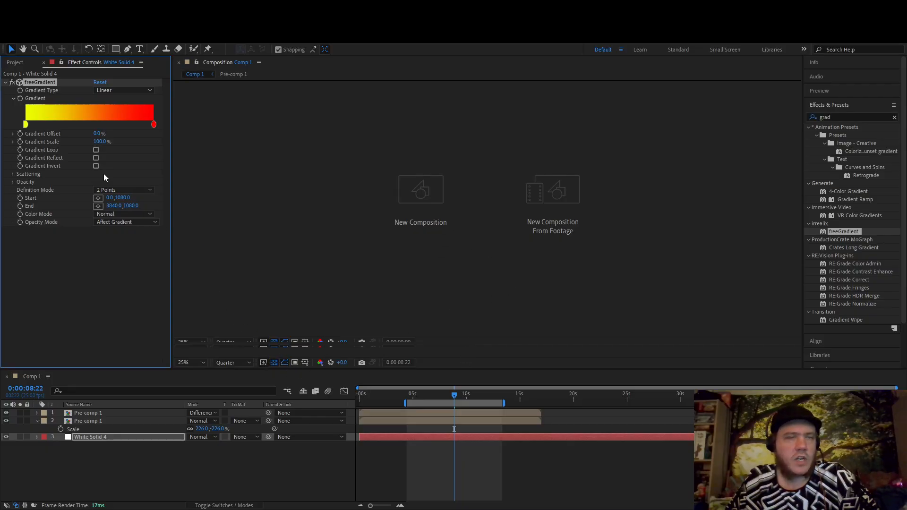
# - Pre-compose both Pre-comp 1 layers together, set the new layer's blending mode to Difference, and scrub to 0:00:09:11
pyautogui.click(103, 420)
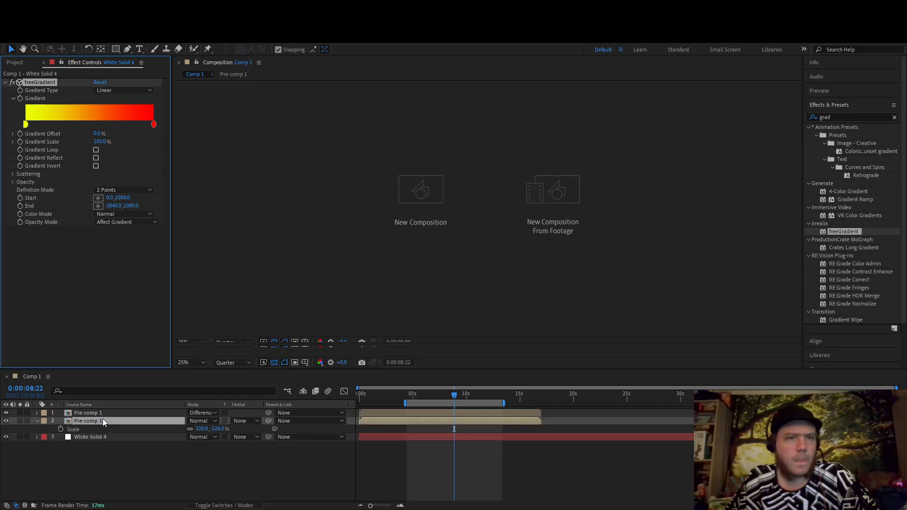
pyautogui.click(97, 413)
pyautogui.keyDown('shift'); pyautogui.click(88, 419); pyautogui.keyUp('shift')
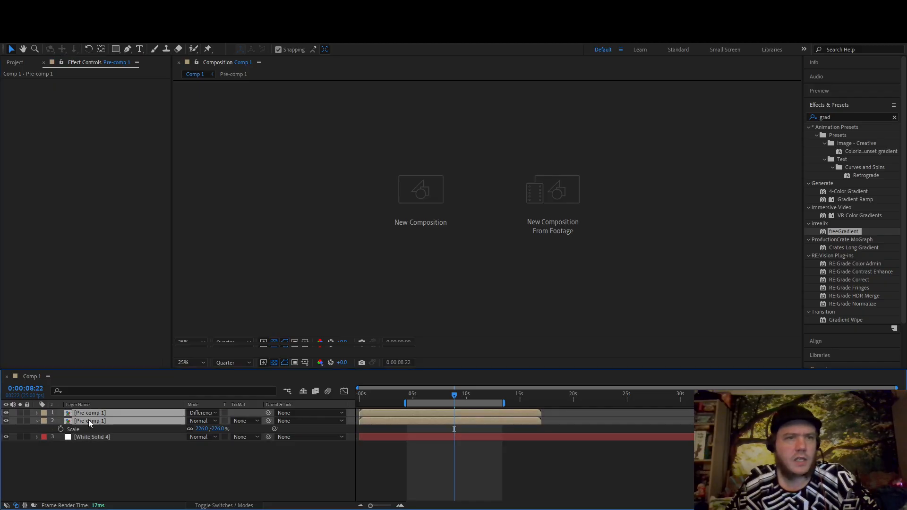
pyautogui.hotkey('ctrl', 'shift', 'c')
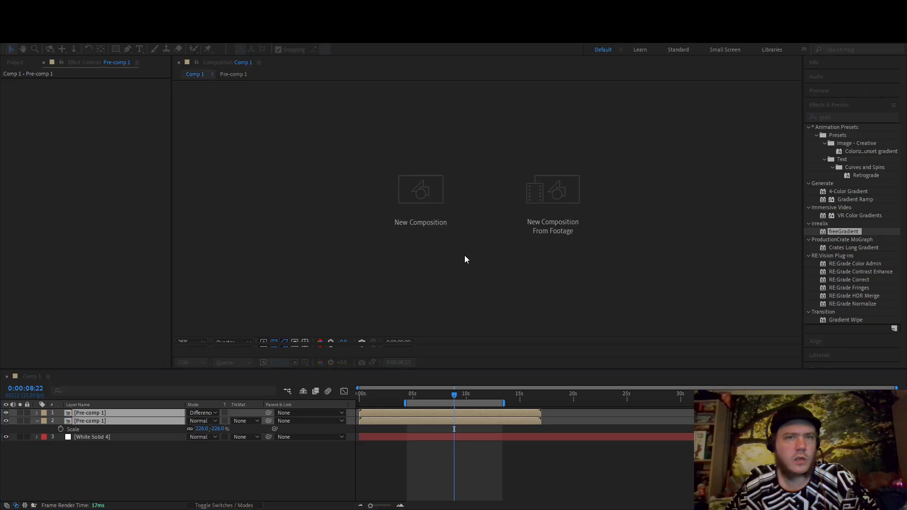
pyautogui.click(452, 322)
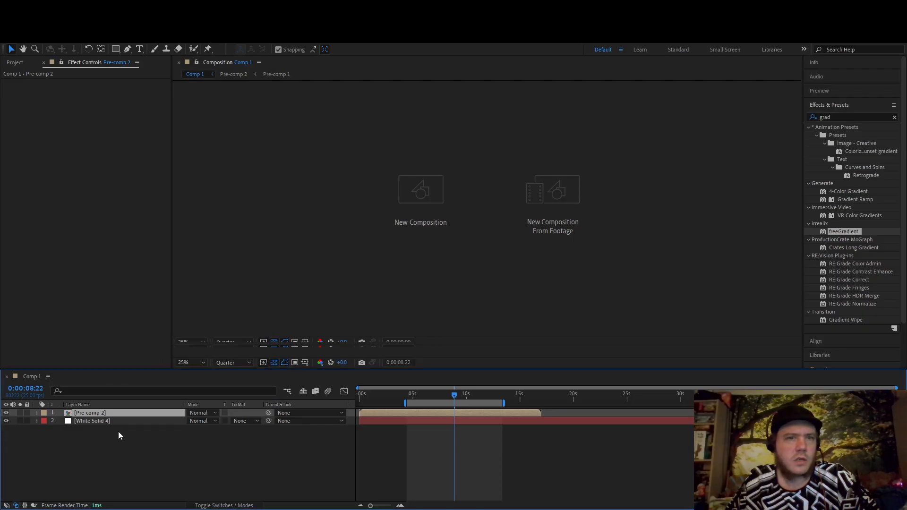
pyautogui.click(250, 344)
pyautogui.moveTo(378, 395); pyautogui.dragTo(461, 408)
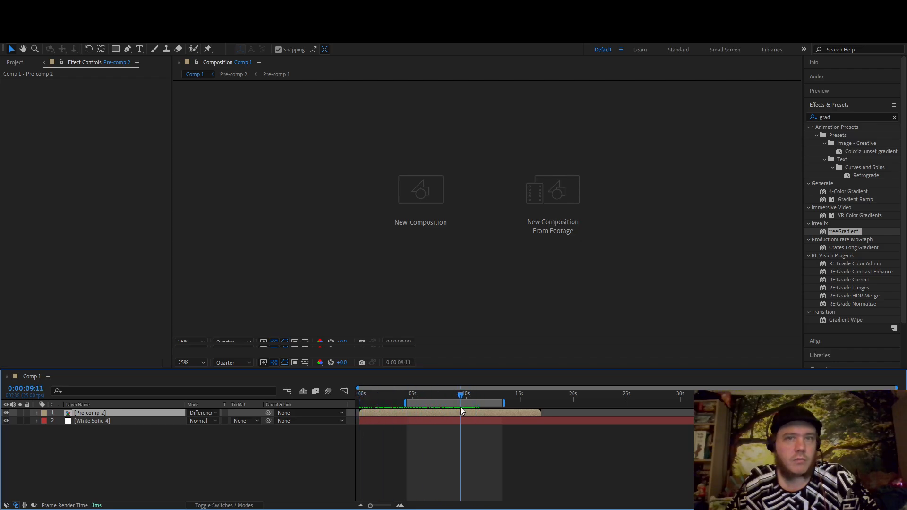
# - Duplicate the White Solid 4 layer, hide Pre-comp 2, and set the upper solid's blending mode to Difference
pyautogui.click(85, 424)
pyautogui.hotkey('ctrl', 'd')
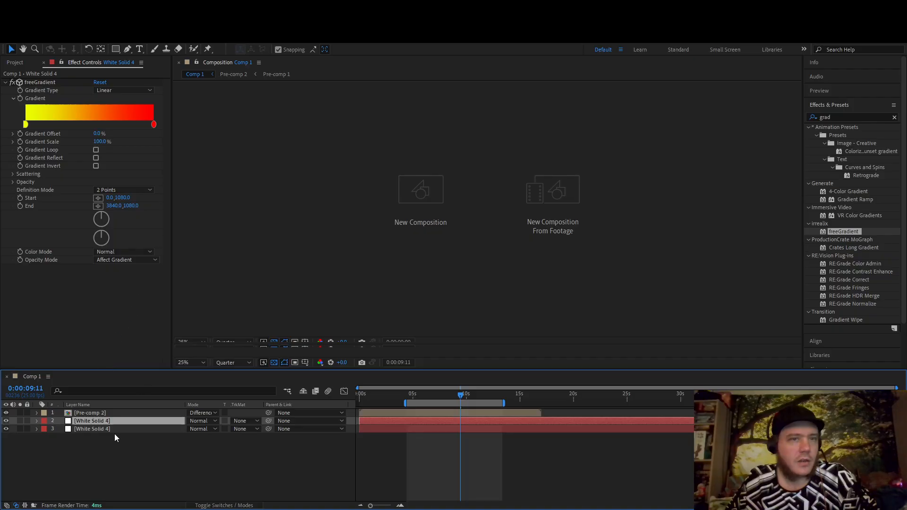
pyautogui.click(104, 430)
pyautogui.click(99, 421)
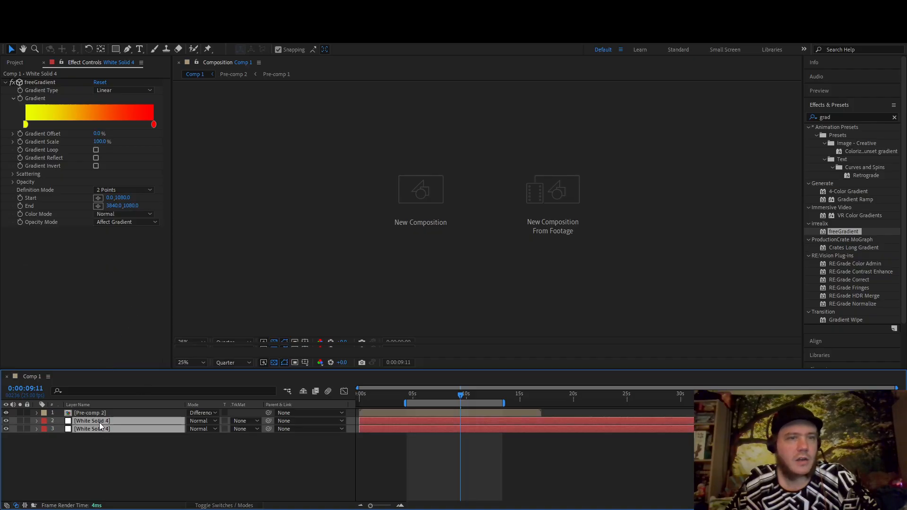
pyautogui.click(98, 430)
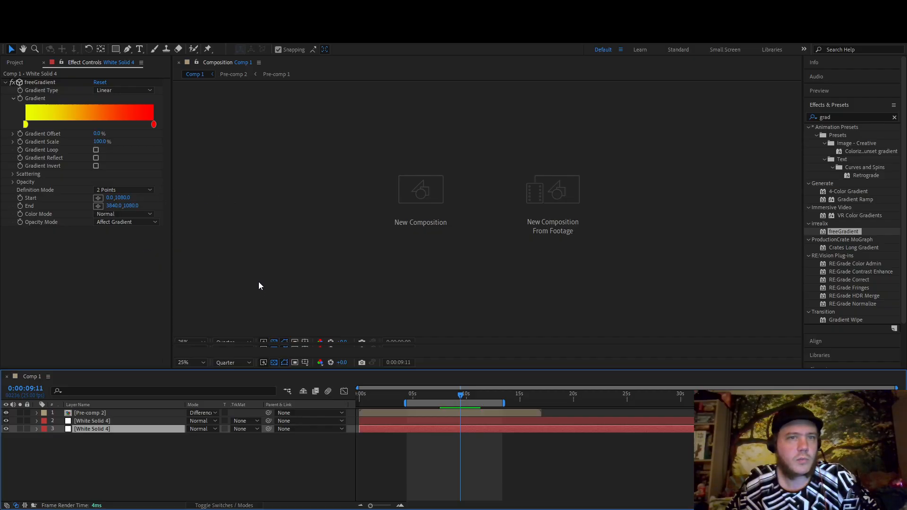
pyautogui.click(6, 413)
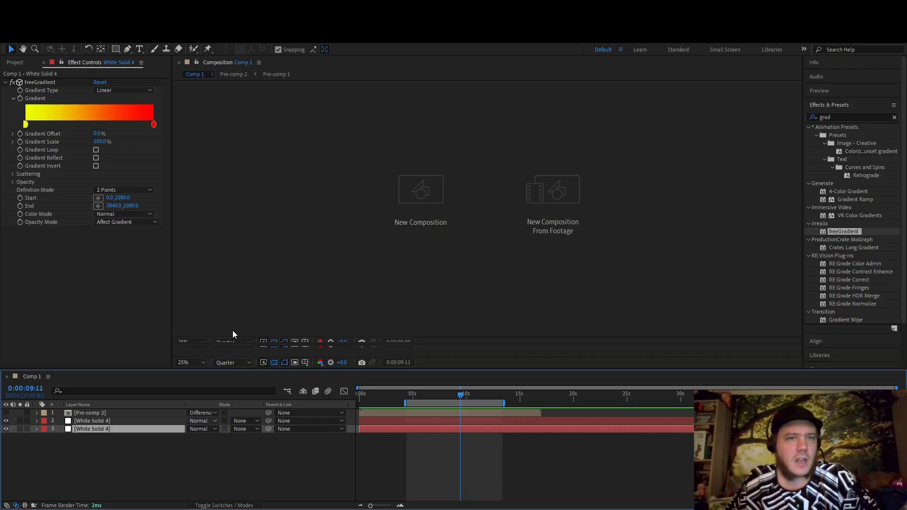
pyautogui.click(236, 349)
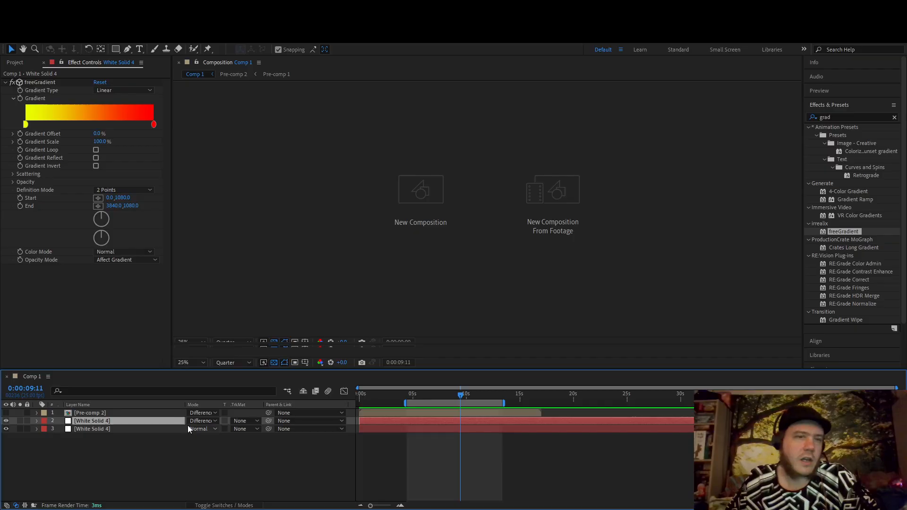
# - At 0:00:00:00, enable Gradient Loop and Gradient Reflect on the upper White Solid 4 and set its Gradient Scale to 4%
pyautogui.moveTo(395, 397); pyautogui.dragTo(359, 397)
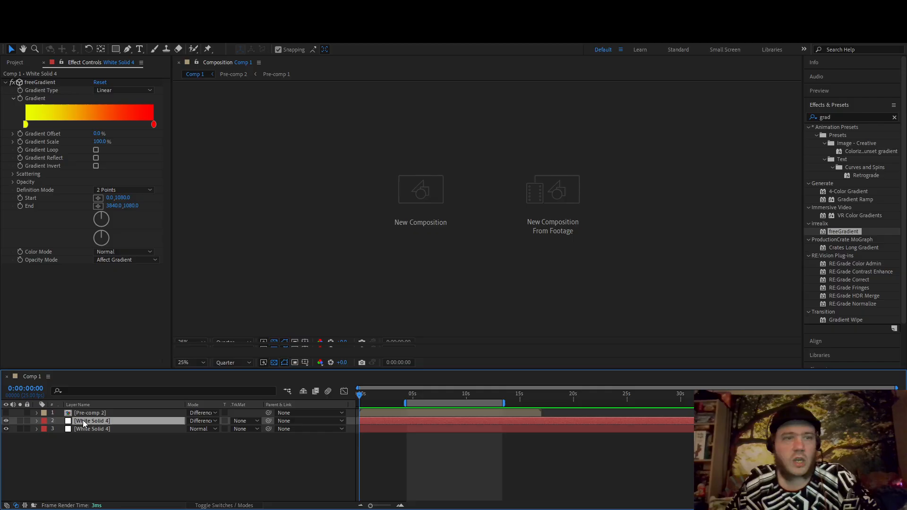
pyautogui.click(96, 150)
pyautogui.click(96, 158)
pyautogui.moveTo(93, 142); pyautogui.dragTo(66, 151)
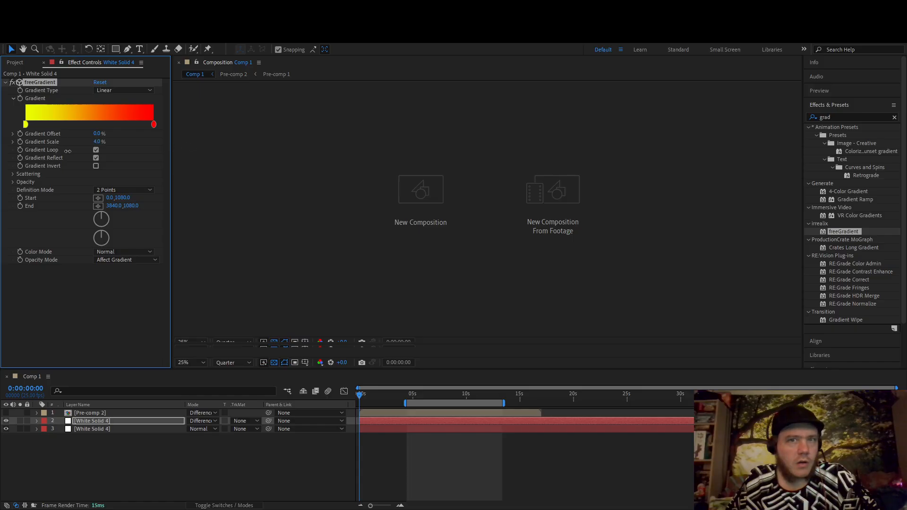
# - Enable Gradient Loop on the lower White Solid 4 and rotate that layer by 90°
pyautogui.click(89, 430)
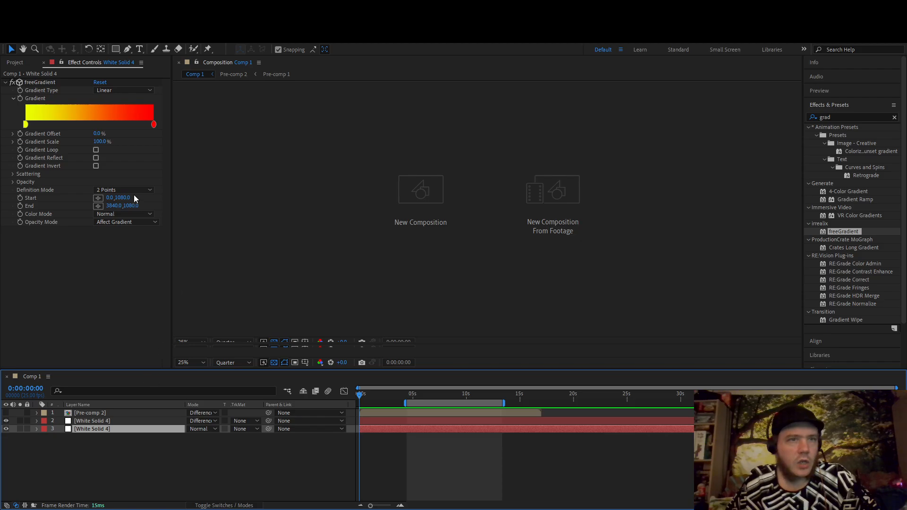
pyautogui.click(96, 150)
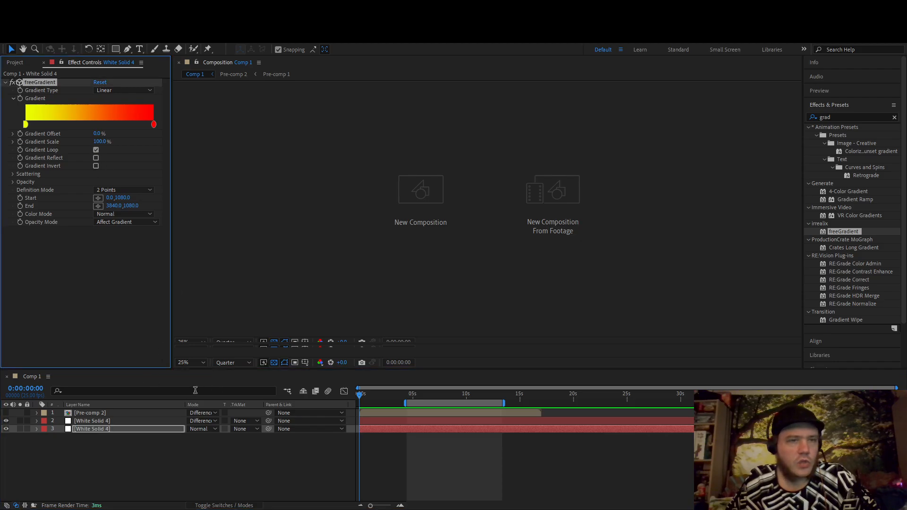
pyautogui.click(112, 431)
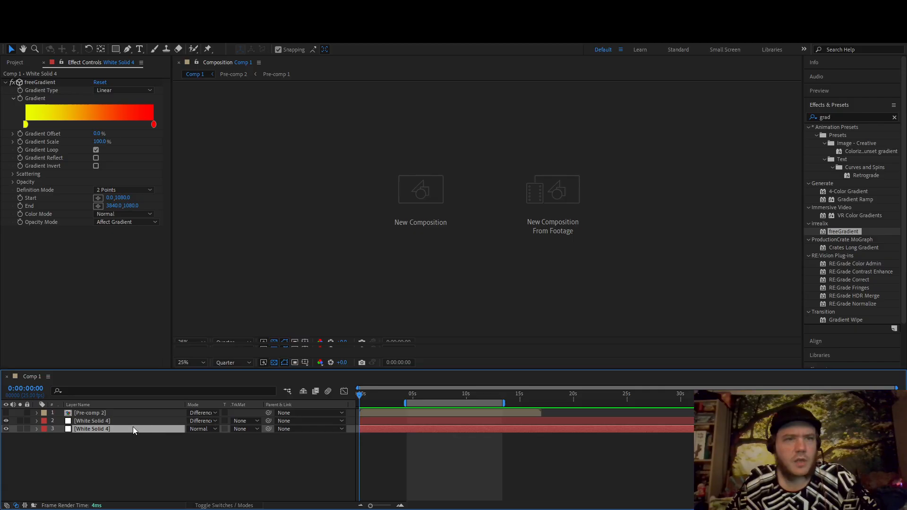
pyautogui.press('r')
pyautogui.click(199, 437)
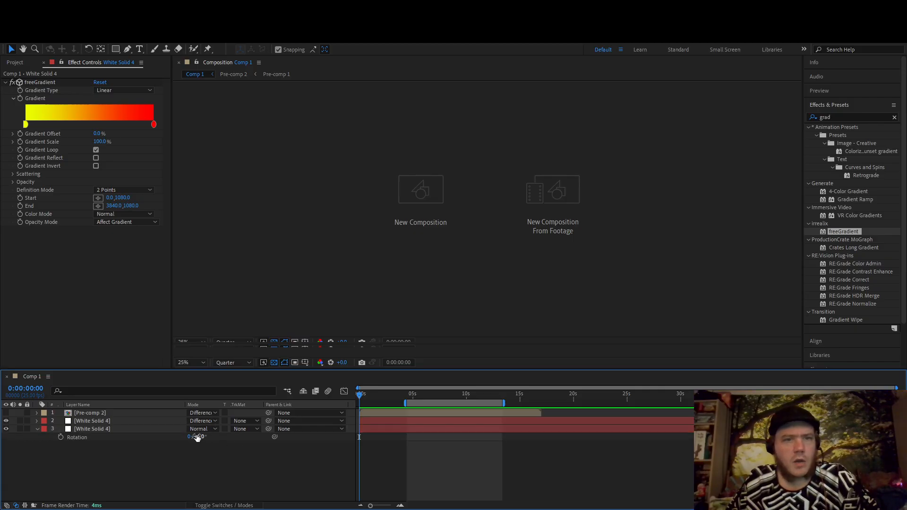
pyautogui.write('90')
pyautogui.press('Return')
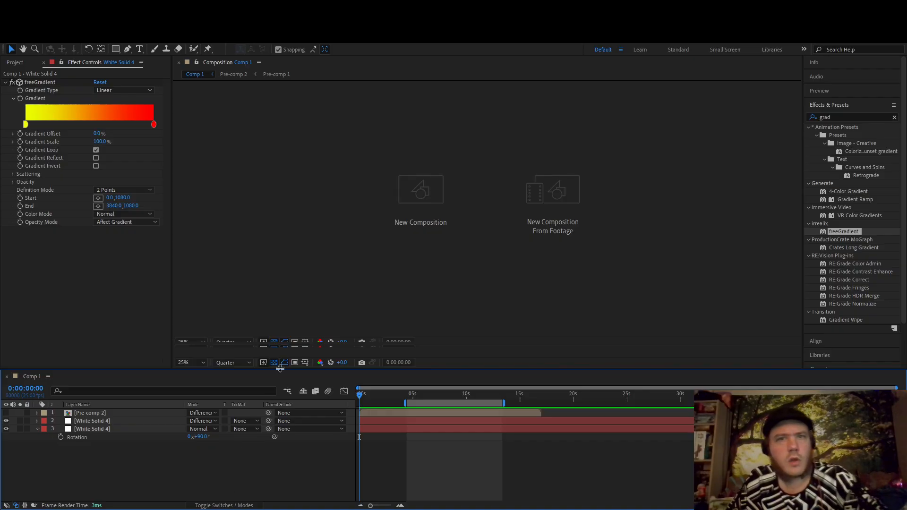
pyautogui.scroll(-1, 445, 262)
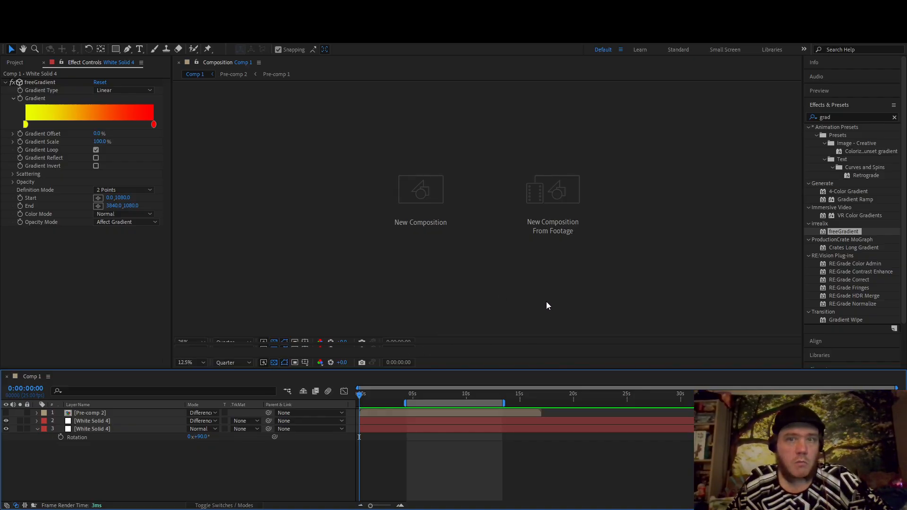
pyautogui.click(532, 321)
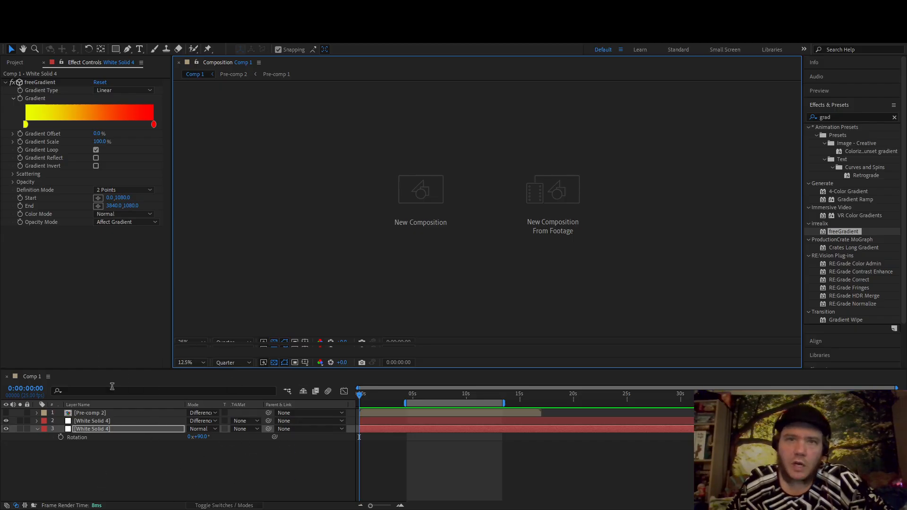
pyautogui.click(219, 463)
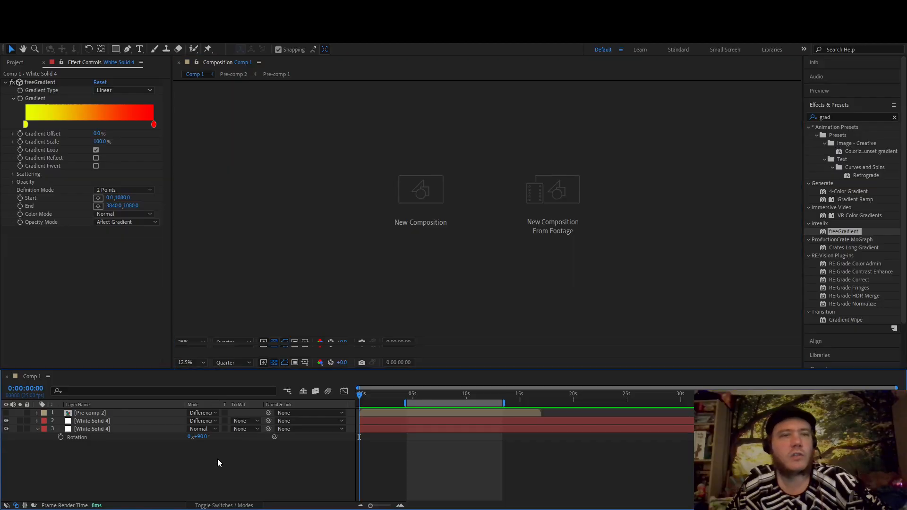
# - Apply Turbulent Displace to the lower White Solid 4 and turn its Evolution to about 307°
pyautogui.click(120, 429)
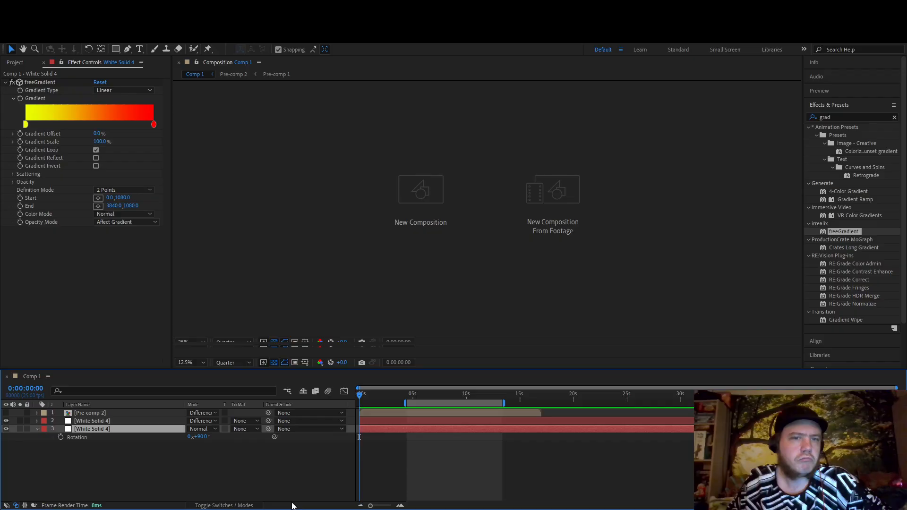
pyautogui.hotkey('ctrl', 'alt', 'shift', 'e')
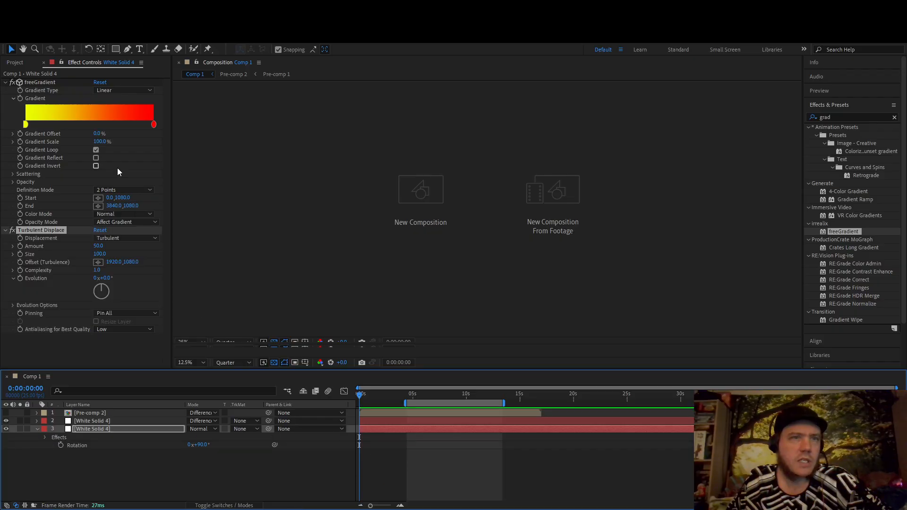
pyautogui.click(107, 292)
pyautogui.moveTo(106, 293); pyautogui.dragTo(97, 286)
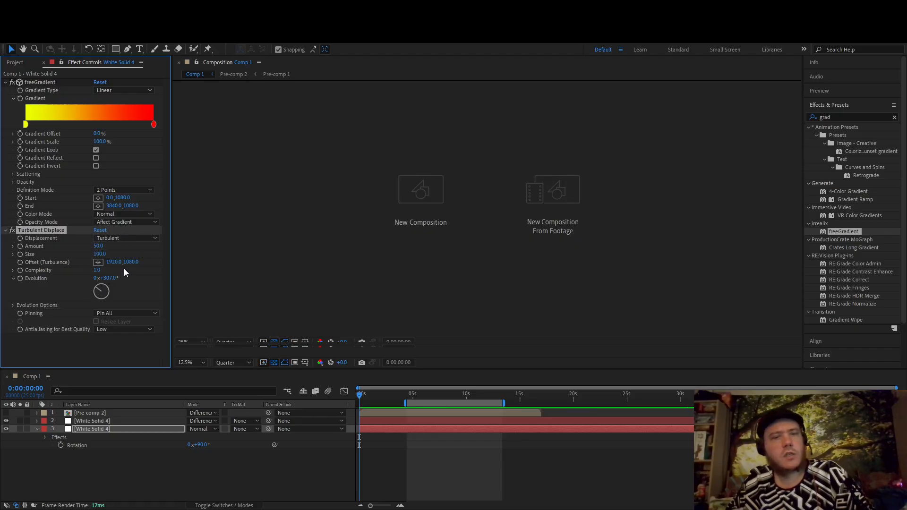
# - Undo the Evolution change and set the lower White Solid 4's Turbulent Displace to Amount 756 and Size 89, checking it without the upper solid
pyautogui.hotkey('ctrl', 'z')
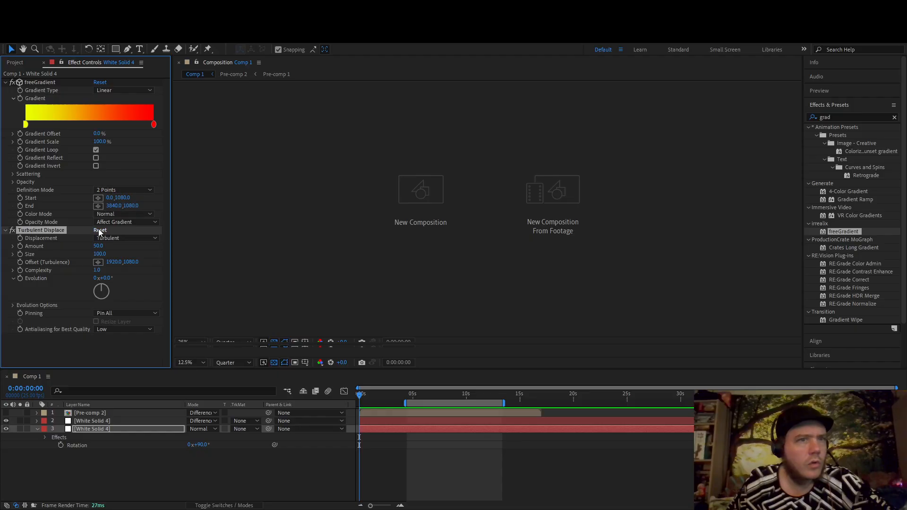
pyautogui.moveTo(99, 245)
pyautogui.mouseDown()
pyautogui.moveTo(110, 251)
pyautogui.moveTo(94, 256)
pyautogui.mouseUp()
pyautogui.click(6, 420)
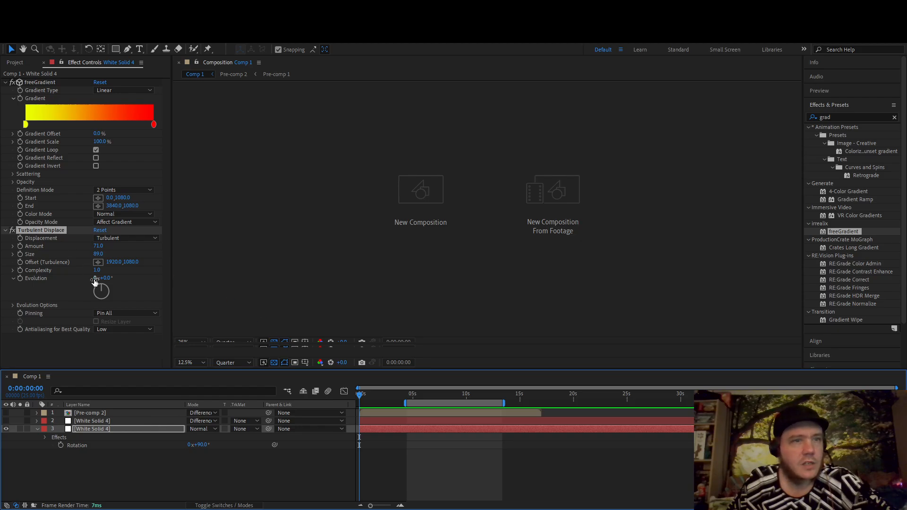
pyautogui.moveTo(97, 246); pyautogui.dragTo(180, 250)
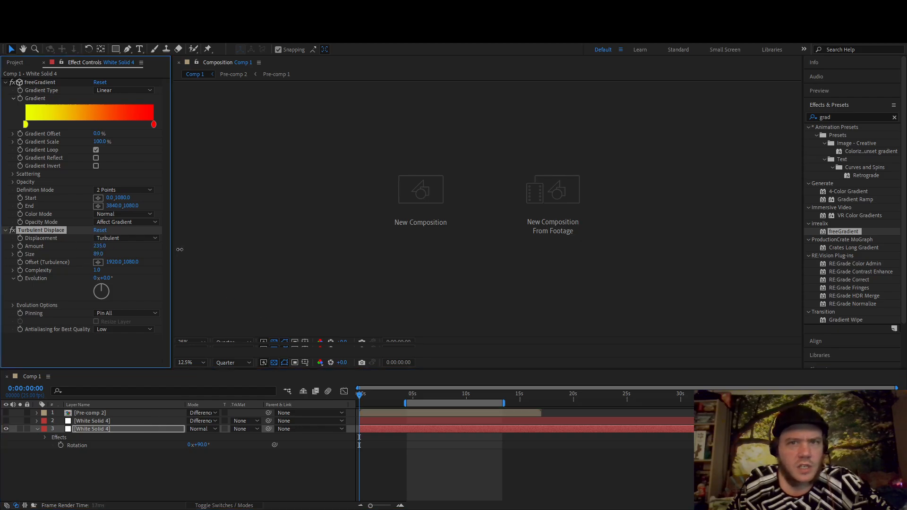
pyautogui.moveTo(305, 251); pyautogui.dragTo(424, 250)
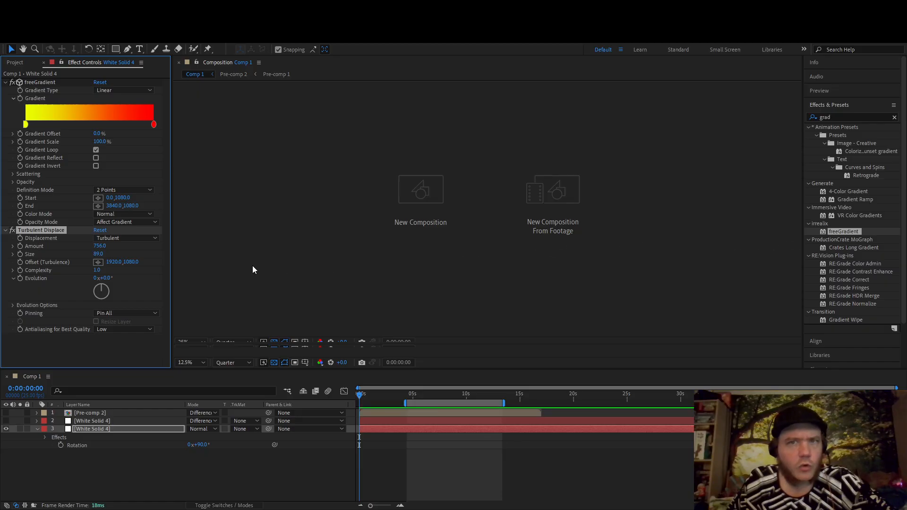
pyautogui.click(5, 421)
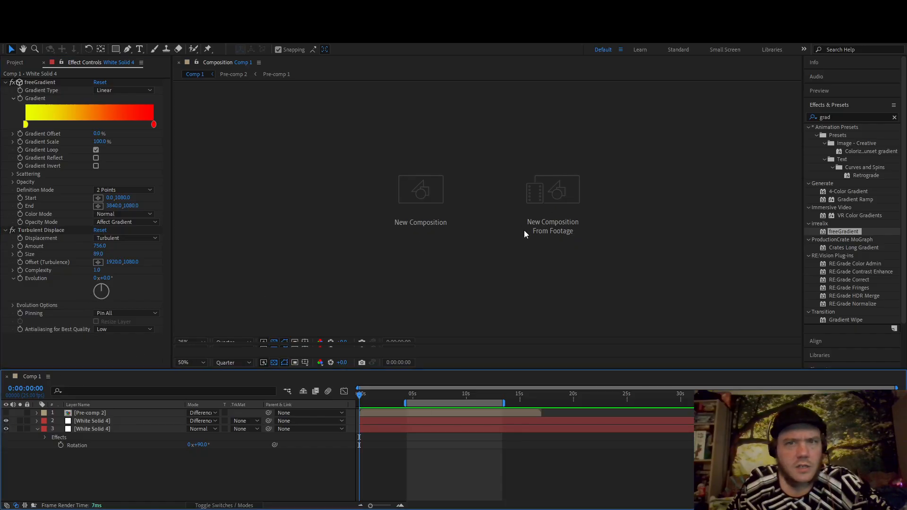
# - Preview the composition at Full resolution and return the preview to Quarter resolution
pyautogui.scroll(-4, 503, 232)
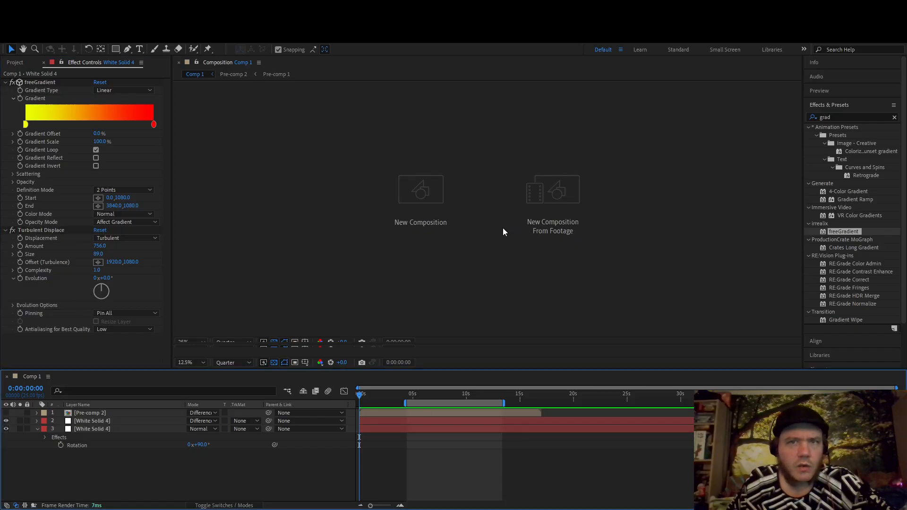
pyautogui.click(229, 363)
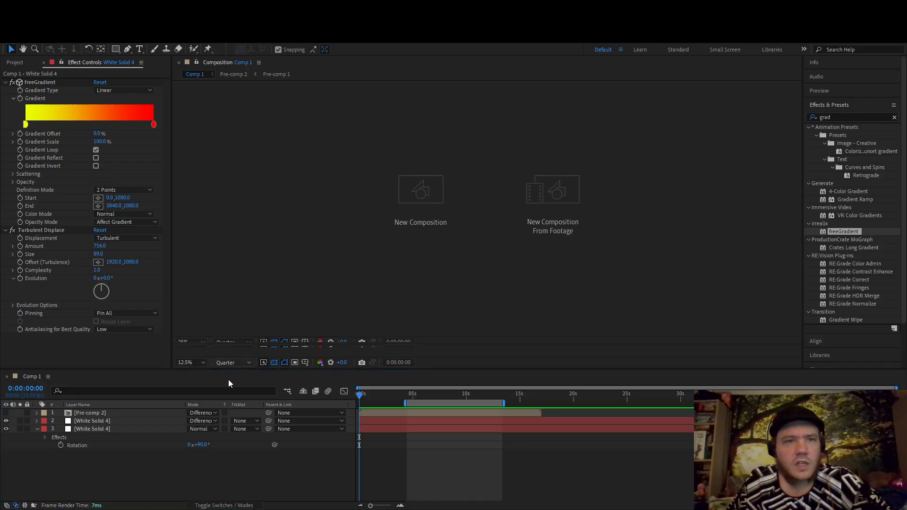
pyautogui.click(228, 385)
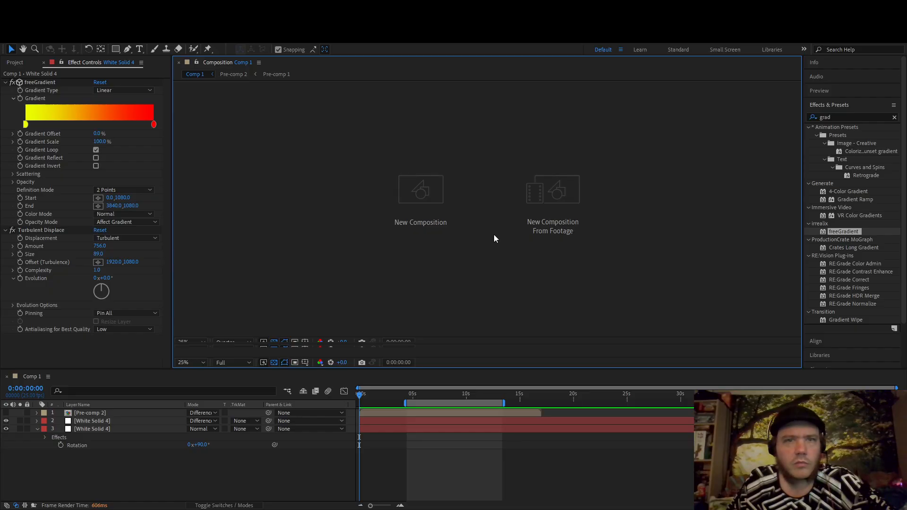
pyautogui.click(232, 362)
pyautogui.click(231, 417)
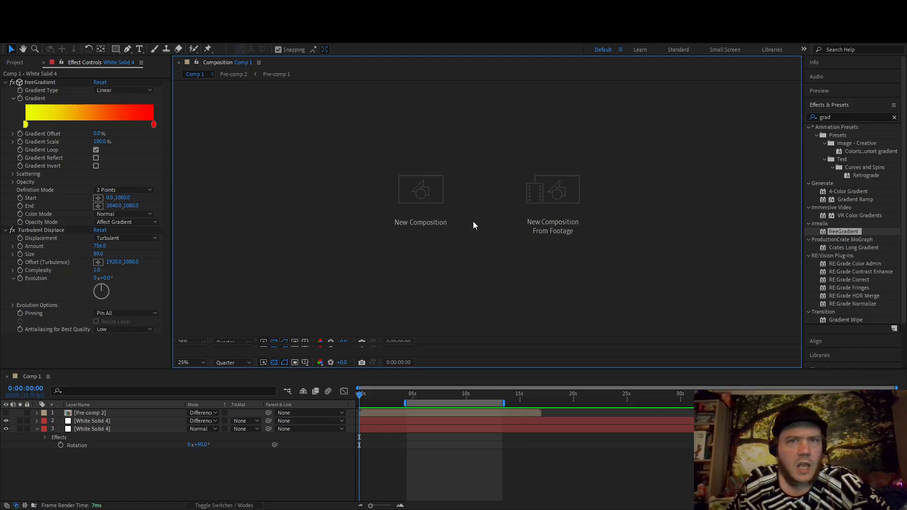
pyautogui.scroll(-1, 355, 279)
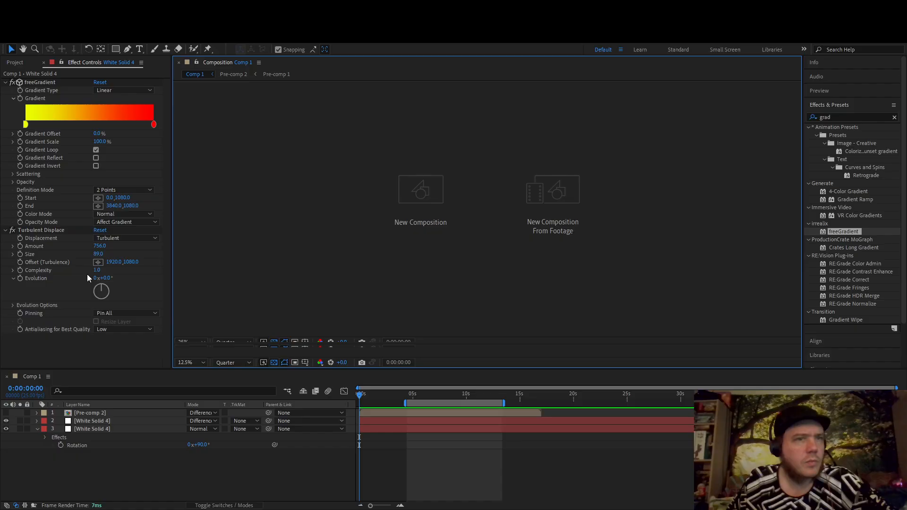
# - Set the lower White Solid 4's Turbulent Displace Complexity to 10 and turn its Evolution to 332°
pyautogui.moveTo(97, 269); pyautogui.dragTo(114, 270)
pyautogui.moveTo(182, 270); pyautogui.dragTo(265, 276)
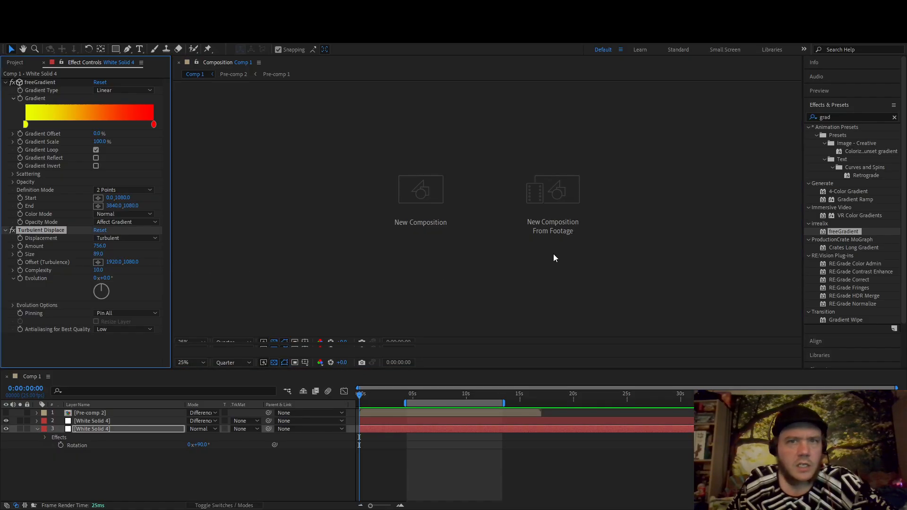
pyautogui.moveTo(106, 292)
pyautogui.mouseDown()
pyautogui.moveTo(110, 305)
pyautogui.moveTo(73, 293)
pyautogui.moveTo(88, 274)
pyautogui.moveTo(114, 287)
pyautogui.mouseUp()
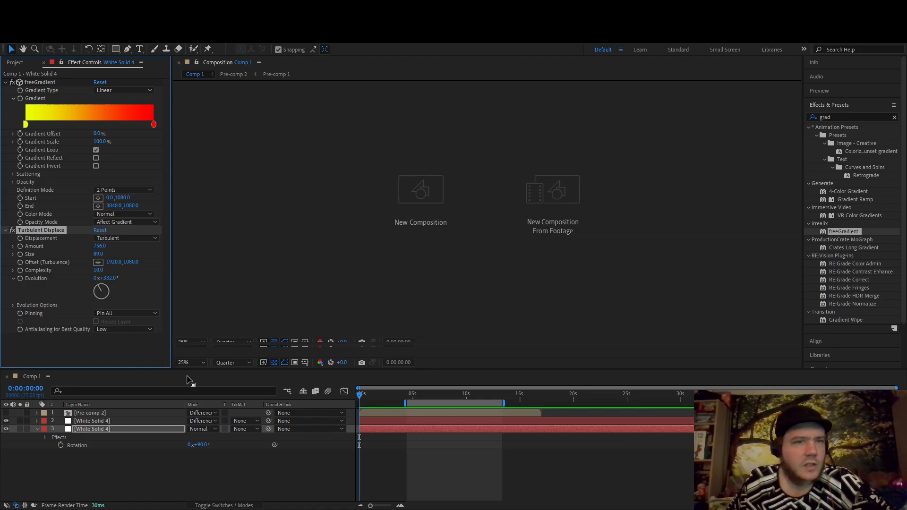
# - With the upper solid hidden, set the lower solid's Turbulent Displace to Amount 312, Size 22, Complexity 7, horizontal Offset 1740 and Evolution 2x+271°
pyautogui.click(6, 421)
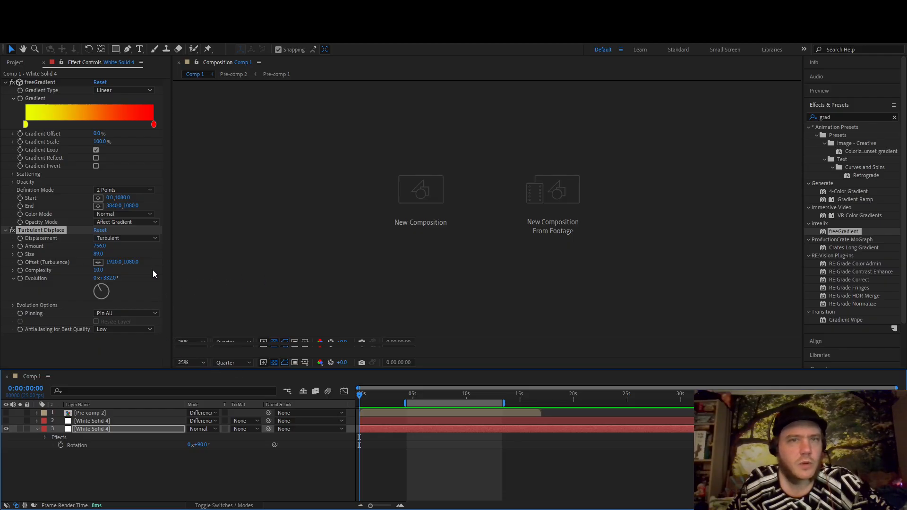
pyautogui.moveTo(98, 269); pyautogui.dragTo(30, 270)
pyautogui.moveTo(97, 270); pyautogui.dragTo(23, 272)
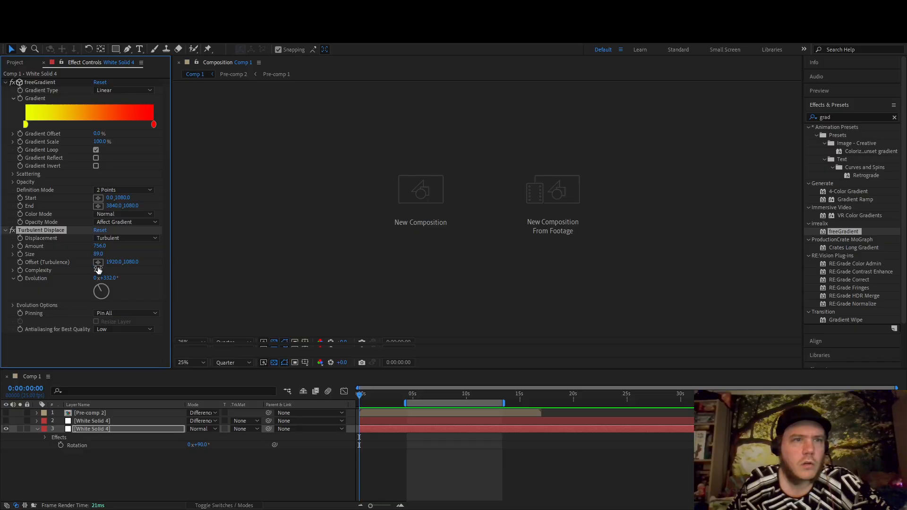
pyautogui.moveTo(101, 246); pyautogui.dragTo(13, 247)
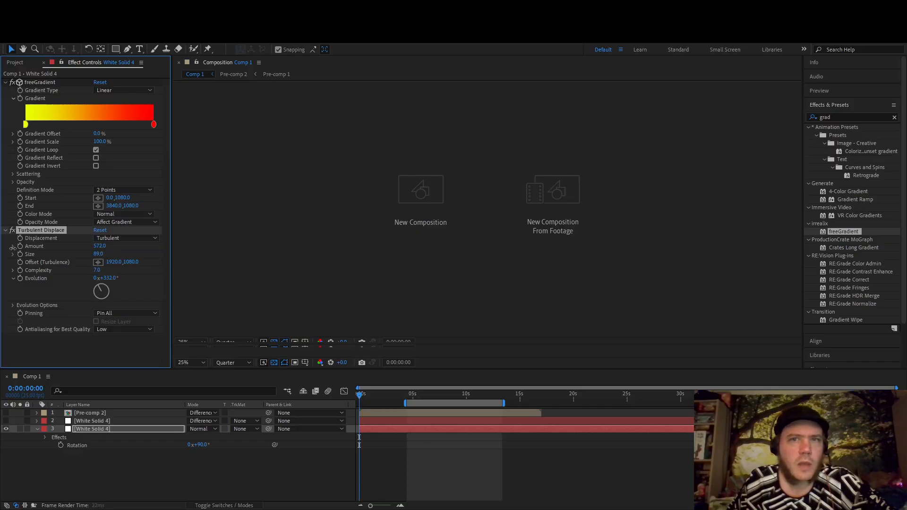
pyautogui.moveTo(118, 245); pyautogui.dragTo(3, 250)
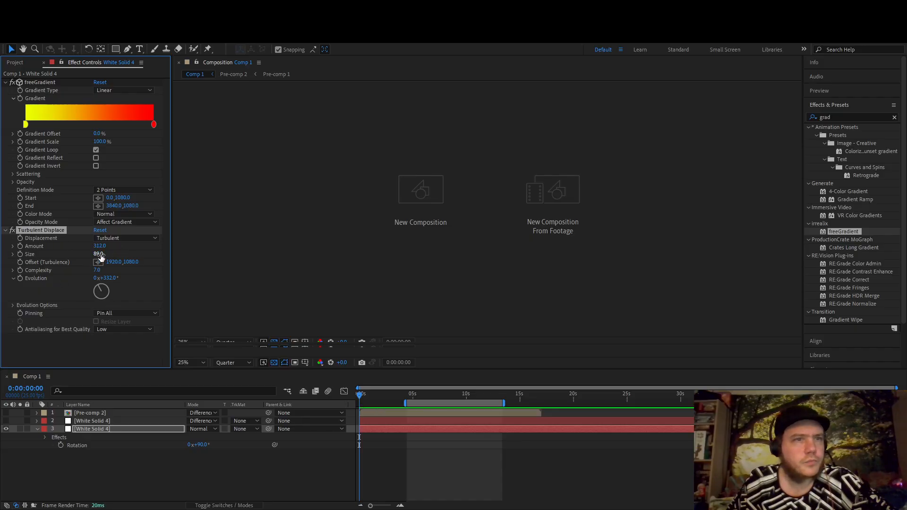
pyautogui.moveTo(99, 254); pyautogui.dragTo(113, 287)
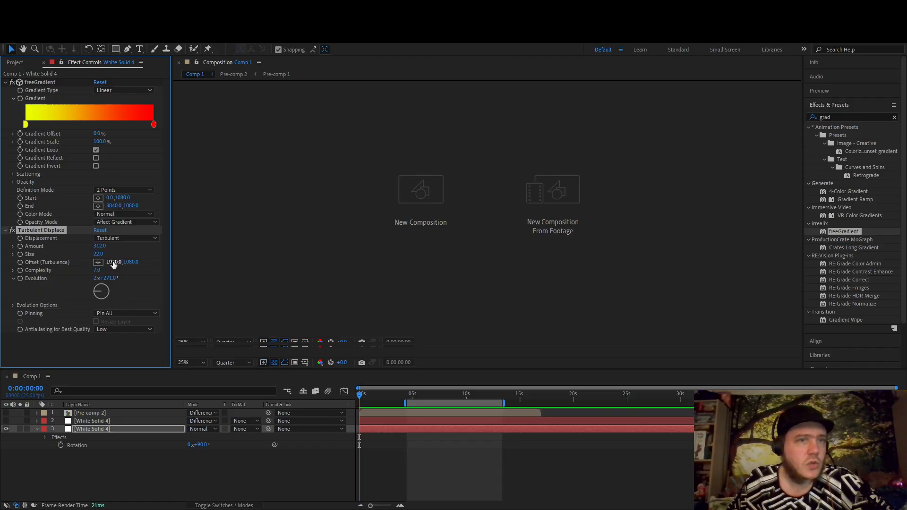
pyautogui.moveTo(112, 262); pyautogui.dragTo(43, 274)
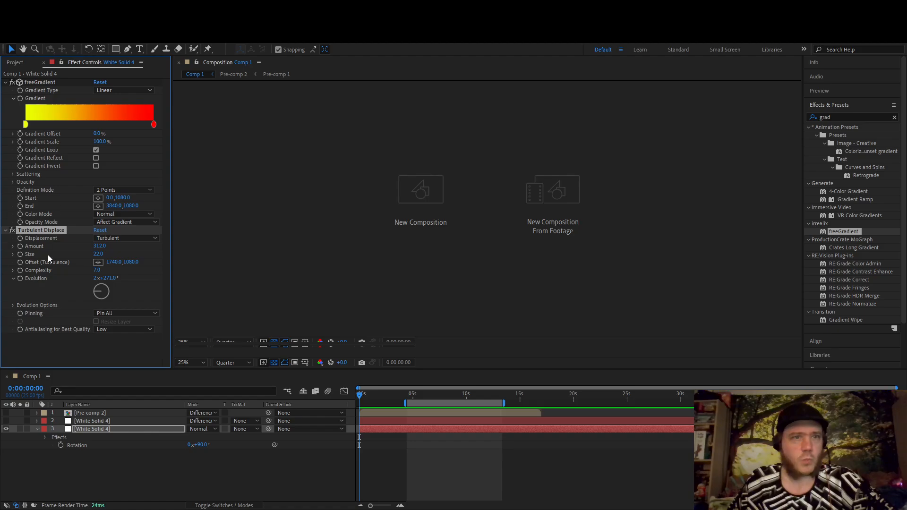
# - Show the upper White Solid 4 again and apply Turbulent Displace to it
pyautogui.click(106, 420)
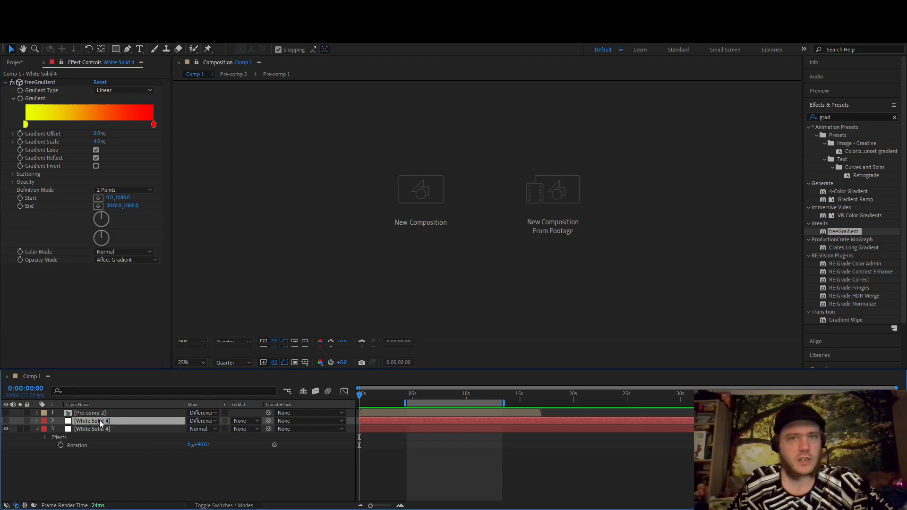
pyautogui.click(6, 421)
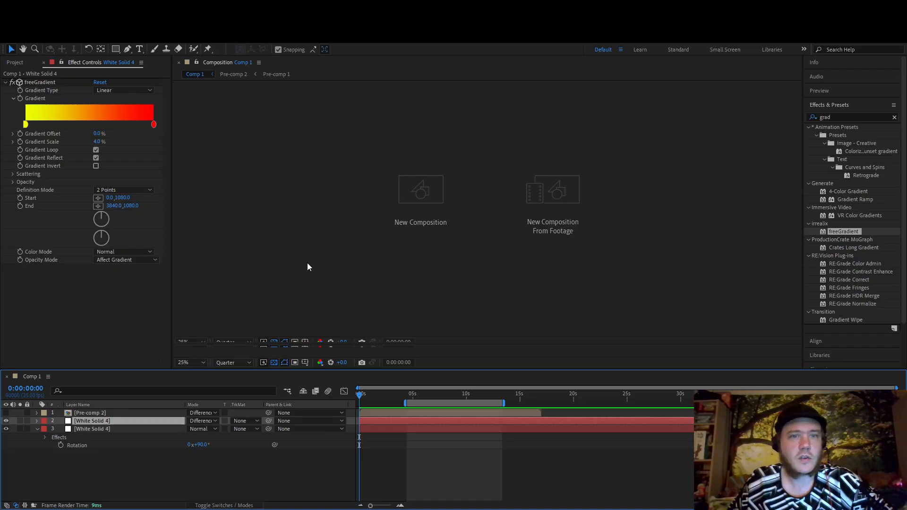
pyautogui.click(851, 117)
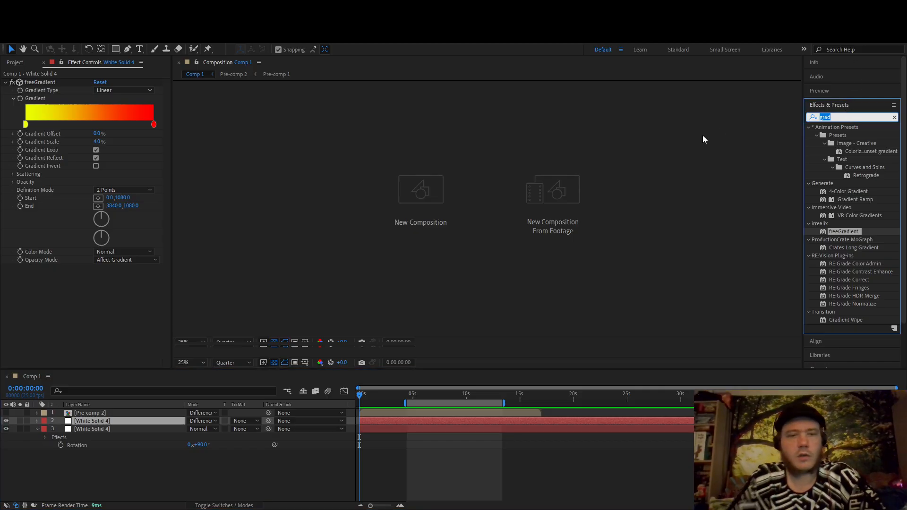
pyautogui.write('turb')
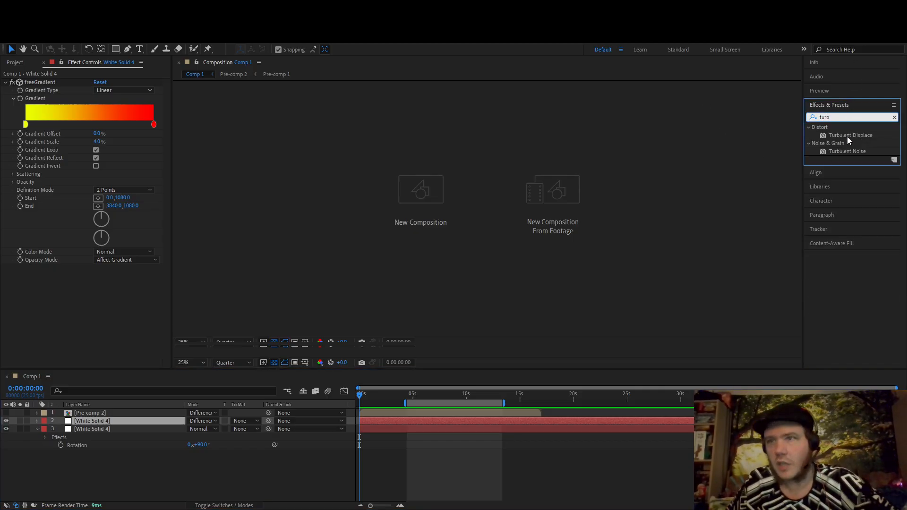
pyautogui.moveTo(847, 137); pyautogui.dragTo(89, 419)
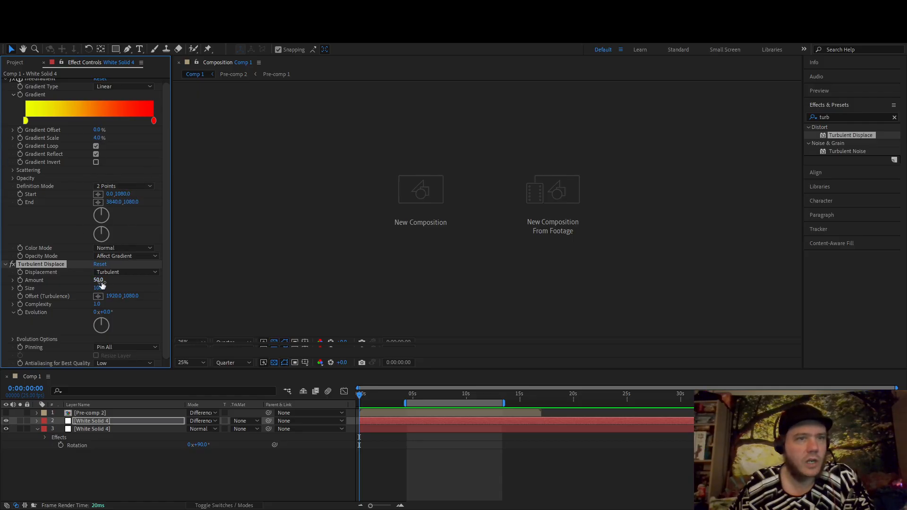
# - Set the Amount of the upper White Solid 4's Turbulent Displace to -2
pyautogui.moveTo(102, 284); pyautogui.dragTo(251, 286)
pyautogui.moveTo(377, 395)
pyautogui.mouseDown()
pyautogui.moveTo(394, 396)
pyautogui.moveTo(359, 395)
pyautogui.mouseUp()
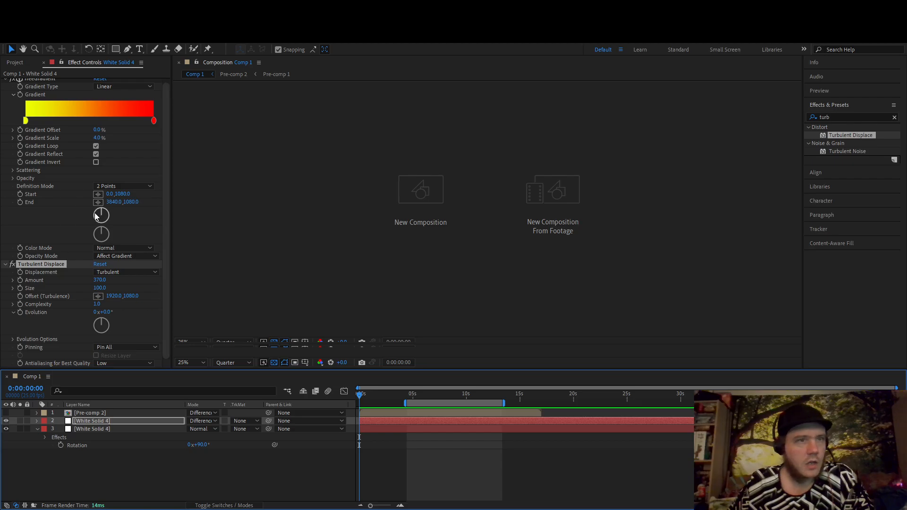
pyautogui.moveTo(99, 280); pyautogui.dragTo(73, 283)
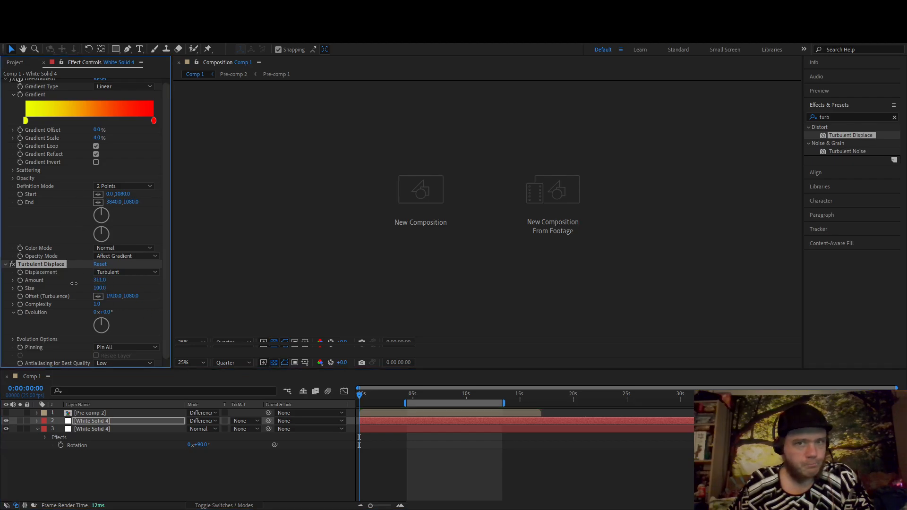
pyautogui.click(99, 280)
pyautogui.write('13')
pyautogui.press('Return')
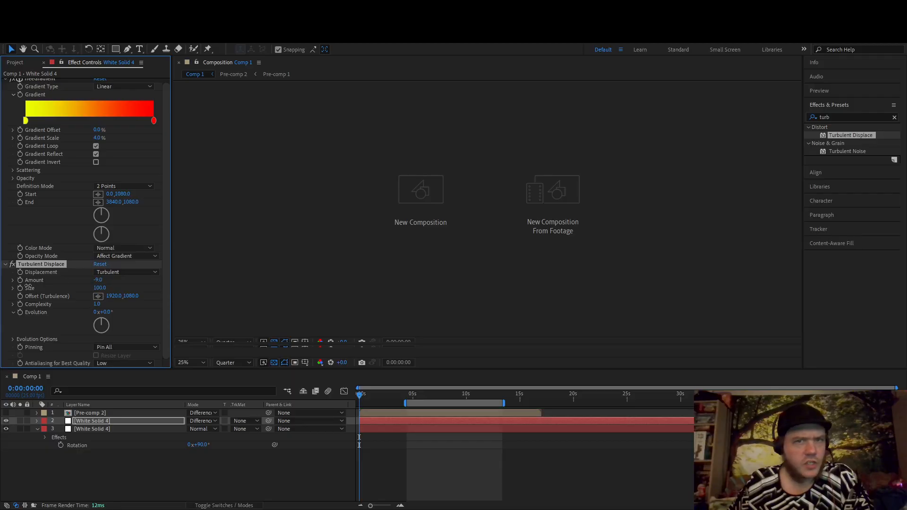
pyautogui.moveTo(53, 287); pyautogui.dragTo(51, 287)
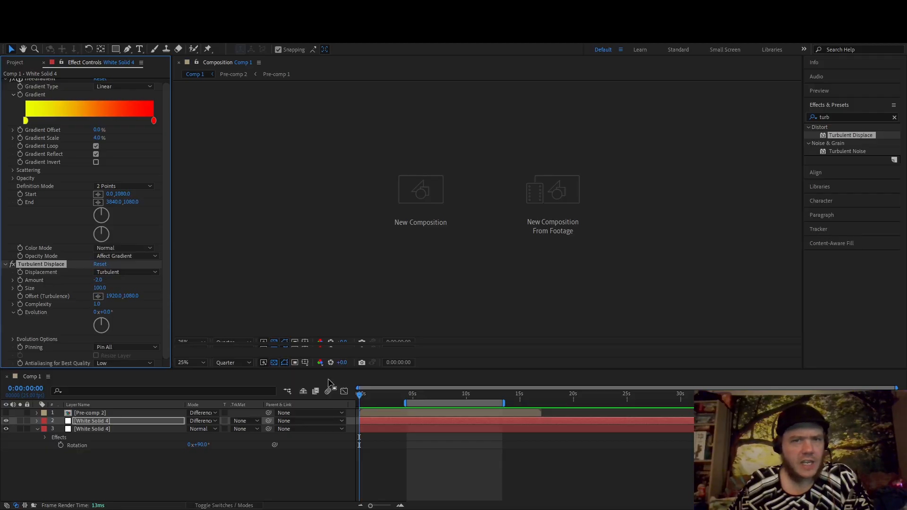
# - Extend the work area over Pre-comp 2's full length and keyframe the upper solid's Turbulent Displace Amount of -2 at 0:00:00:00
pyautogui.moveTo(403, 400)
pyautogui.mouseDown()
pyautogui.moveTo(372, 405)
pyautogui.moveTo(445, 394)
pyautogui.moveTo(542, 404)
pyautogui.mouseUp()
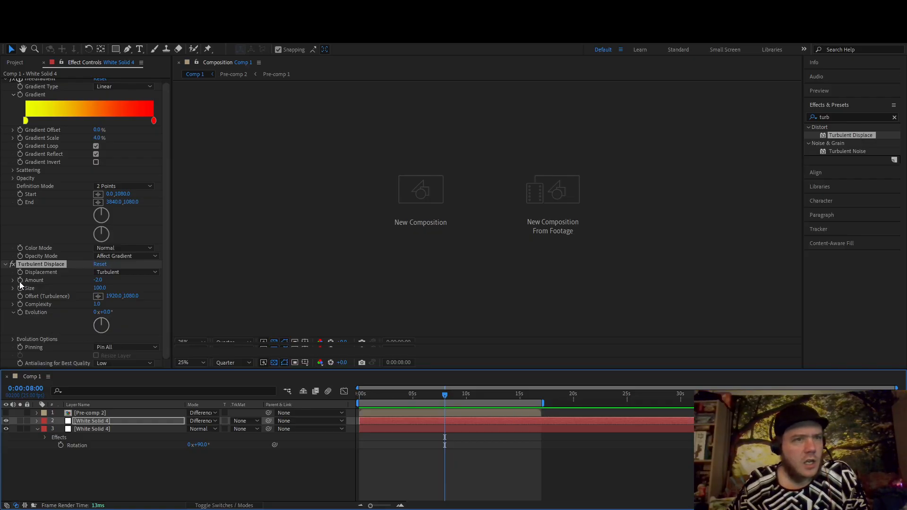
pyautogui.press('Home')
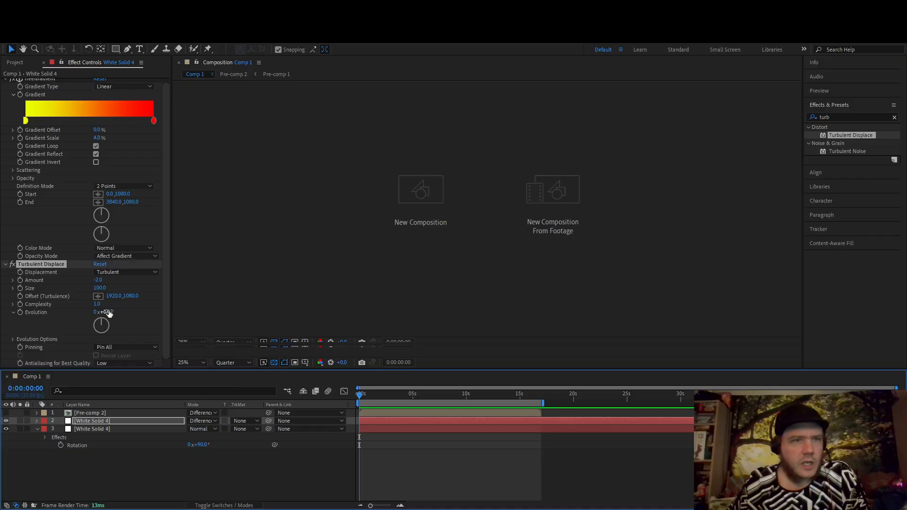
pyautogui.click(21, 282)
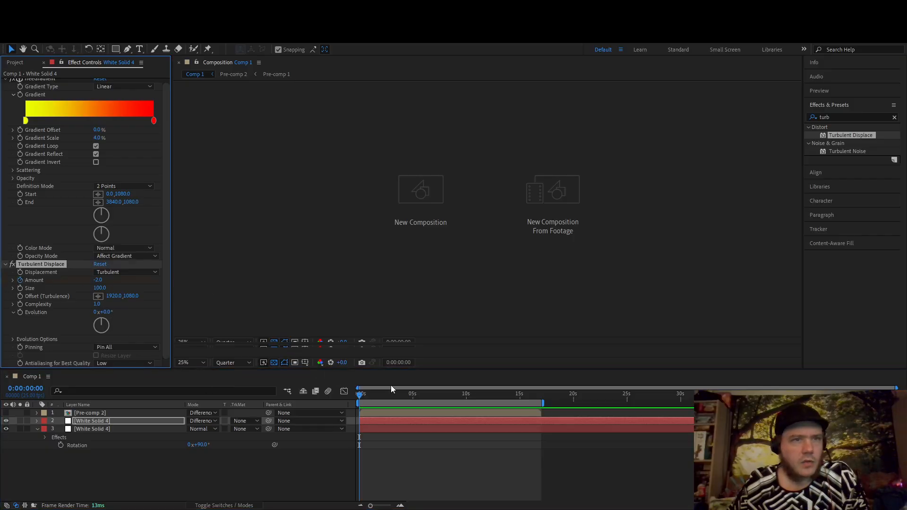
# - Keyframe the upper solid's Turbulent Displace Amount at 274 at 0:00:16:24 and return to the start of the composition
pyautogui.moveTo(386, 397); pyautogui.dragTo(541, 397)
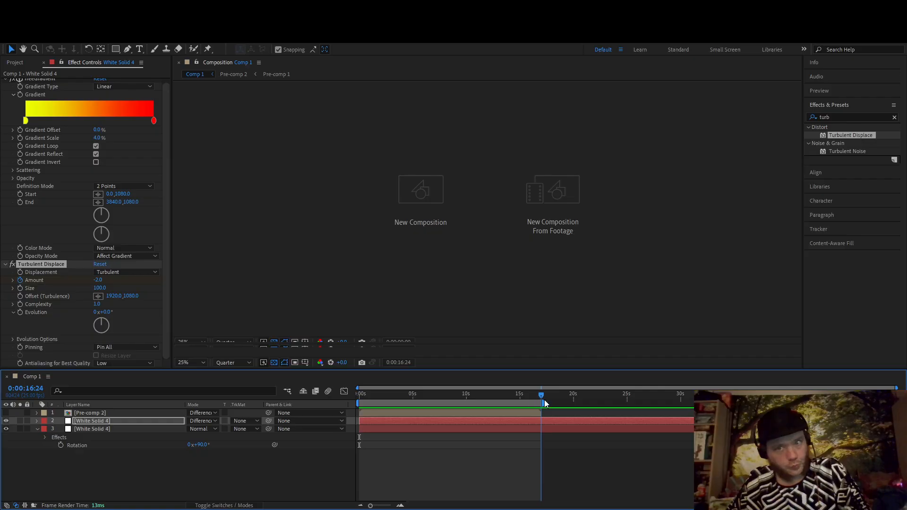
pyautogui.moveTo(99, 281); pyautogui.dragTo(229, 284)
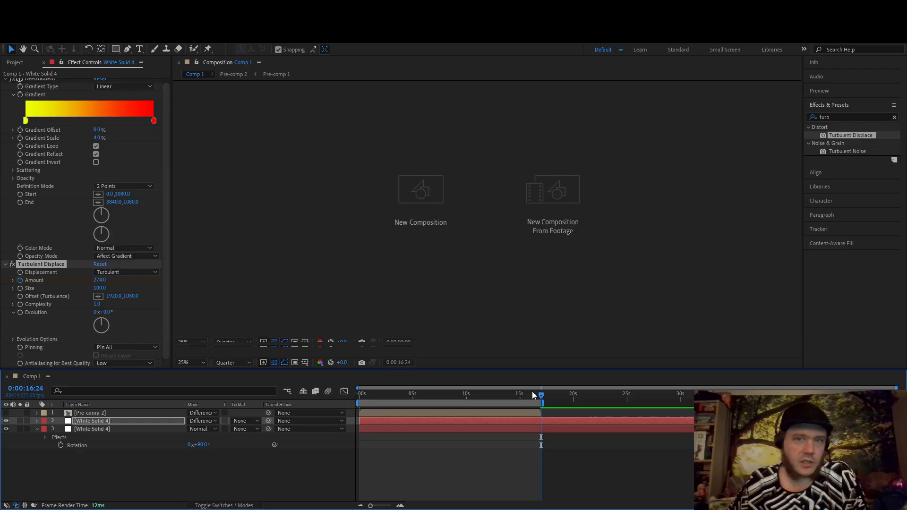
pyautogui.moveTo(530, 392); pyautogui.dragTo(270, 396)
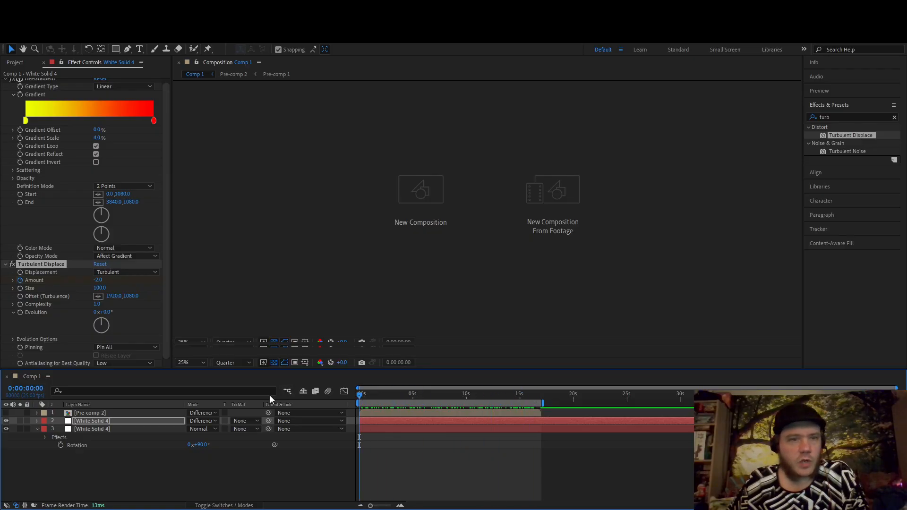
# - Hide the lowest White Solid 4 and duplicate the White Solid 4 above it
pyautogui.click(6, 428)
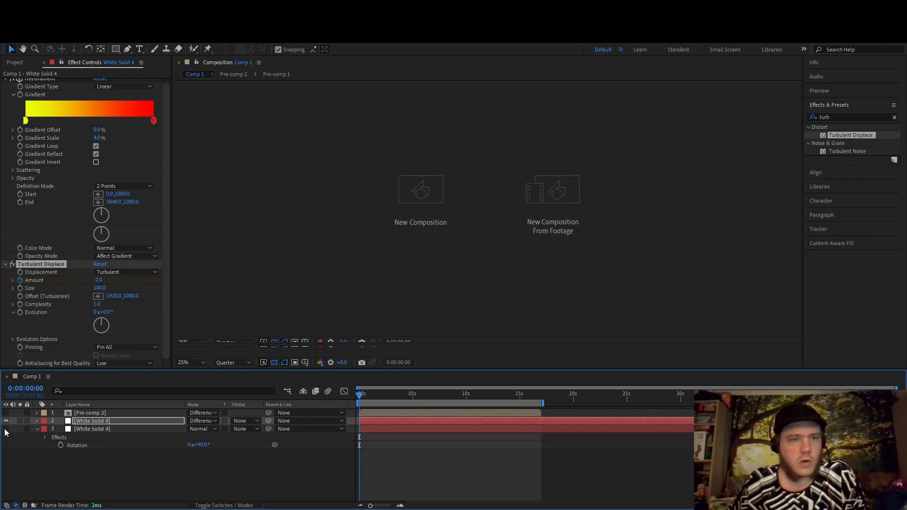
pyautogui.click(104, 420)
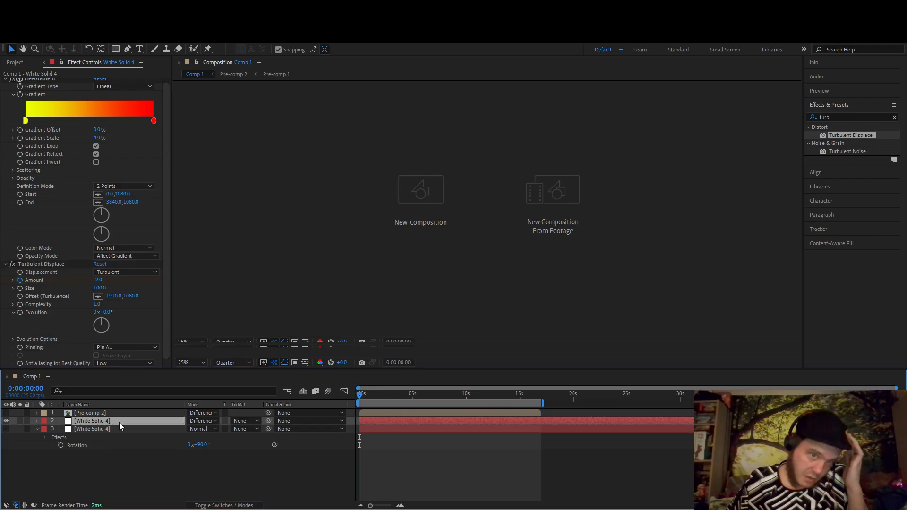
pyautogui.hotkey('ctrl', 'd')
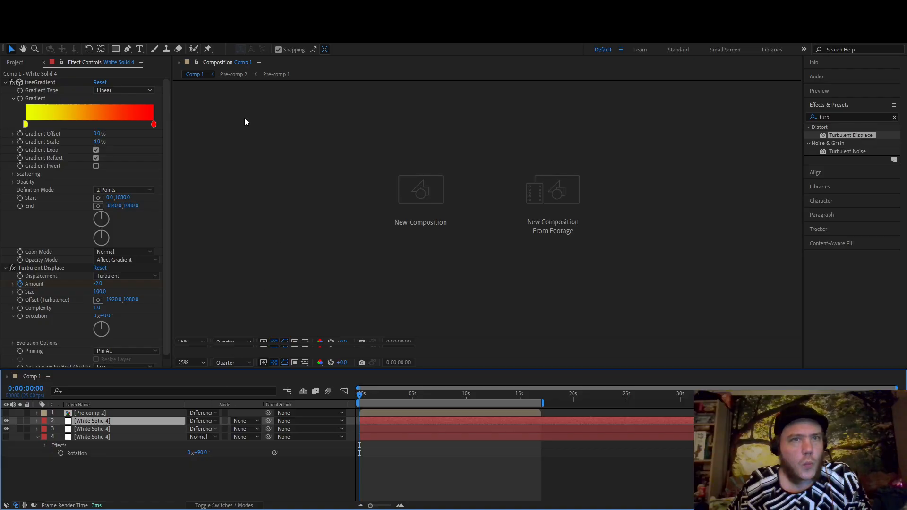
# - Set the middle White Solid 4 to Normal blending and its Turbulent Displace Amount to 274 at 0:00:00:00
pyautogui.click(235, 89)
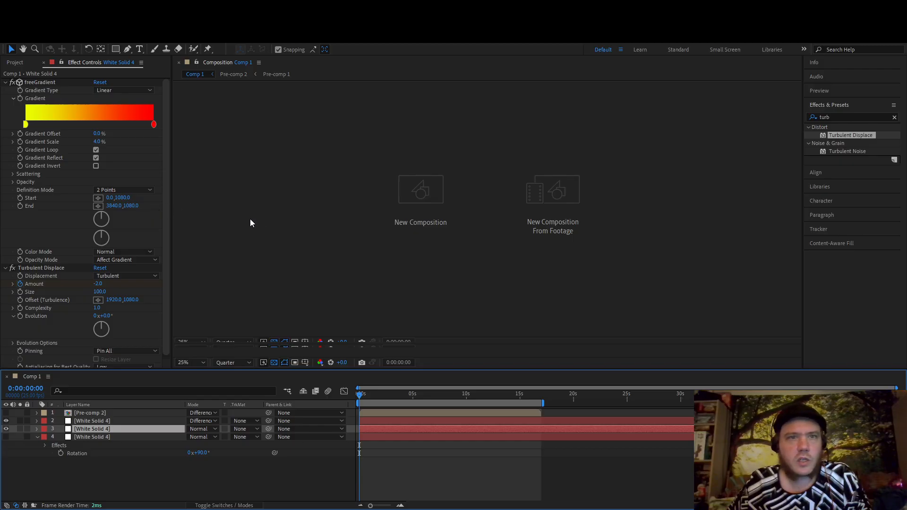
pyautogui.moveTo(250, 217); pyautogui.dragTo(423, 296)
pyautogui.moveTo(374, 385); pyautogui.dragTo(319, 404)
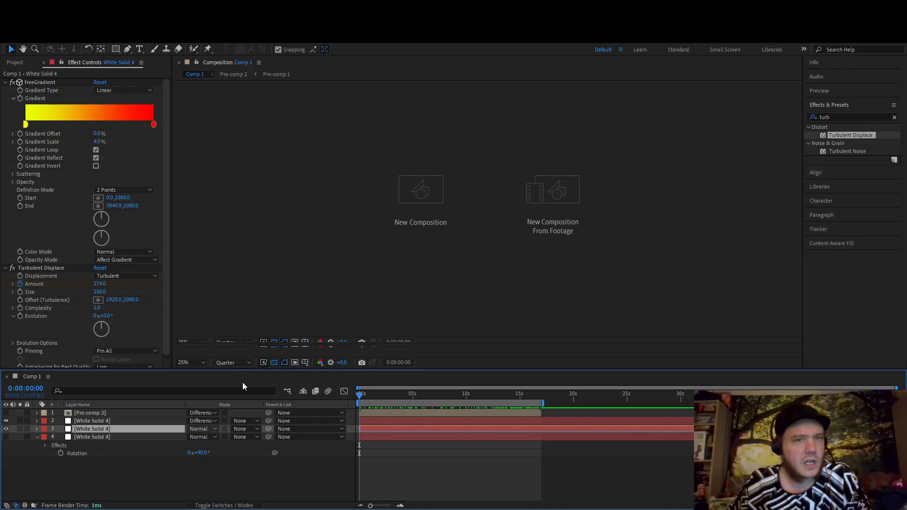
# - Set the middle White Solid 4's blending mode to Difference, show the lowest White Solid 4 again and preview from the start
pyautogui.click(236, 347)
pyautogui.click(6, 436)
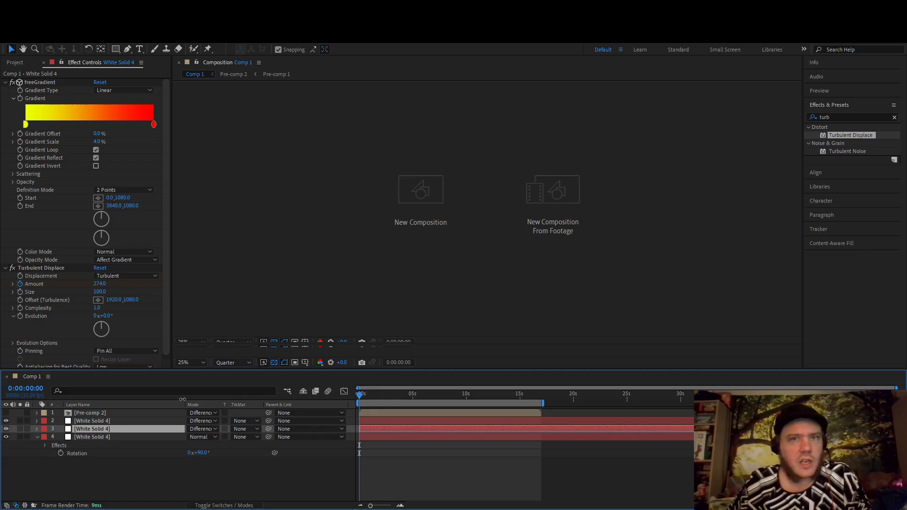
pyautogui.moveTo(360, 399); pyautogui.dragTo(278, 396)
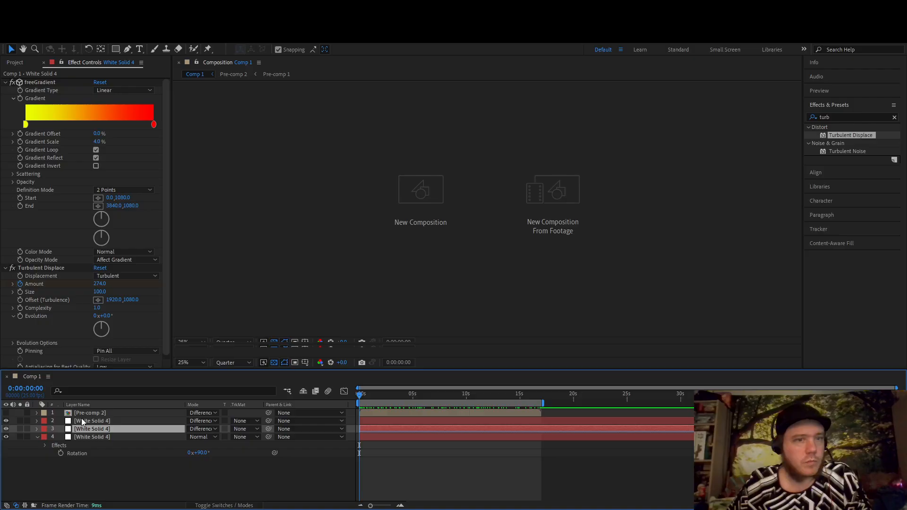
# - Toggle the visibility of the three White Solid 4 layers to compare their individual contributions to the pattern
pyautogui.click(93, 421)
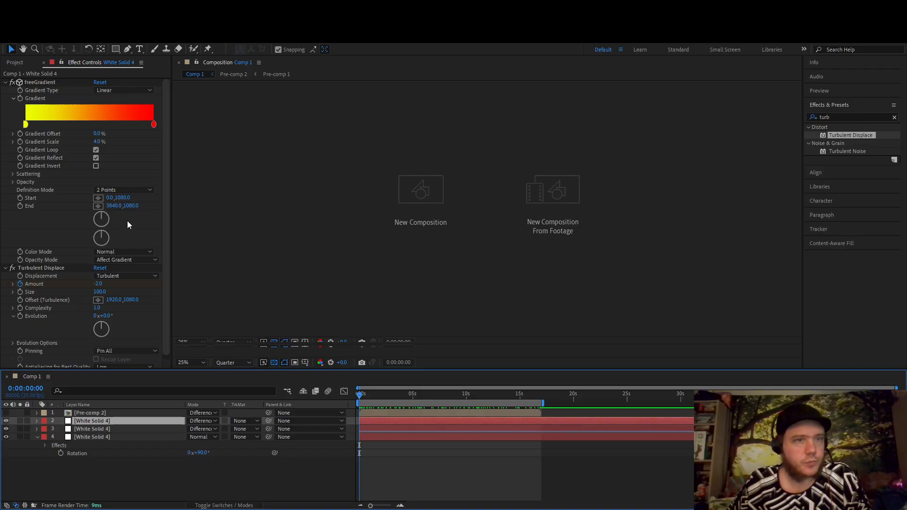
pyautogui.moveTo(5, 429); pyautogui.dragTo(6, 437)
pyautogui.click(6, 421)
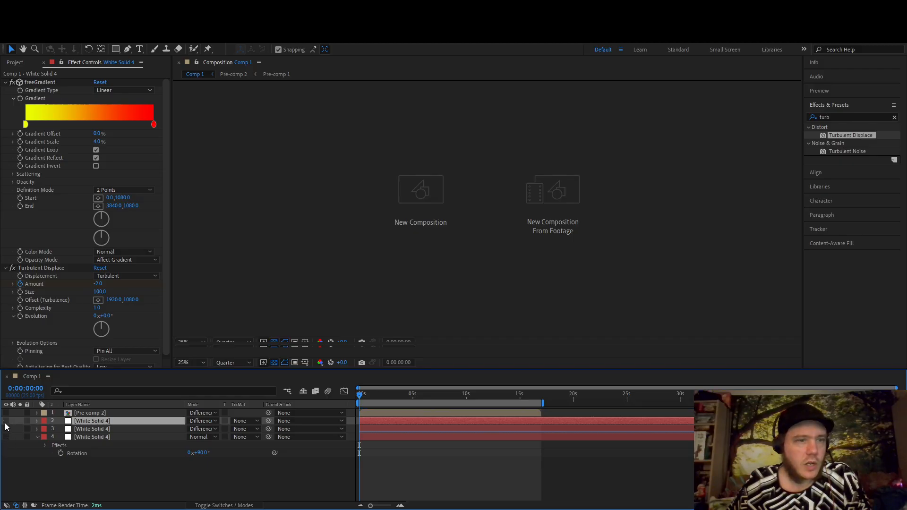
pyautogui.click(5, 429)
pyautogui.click(5, 421)
pyautogui.click(2, 430)
pyautogui.click(4, 420)
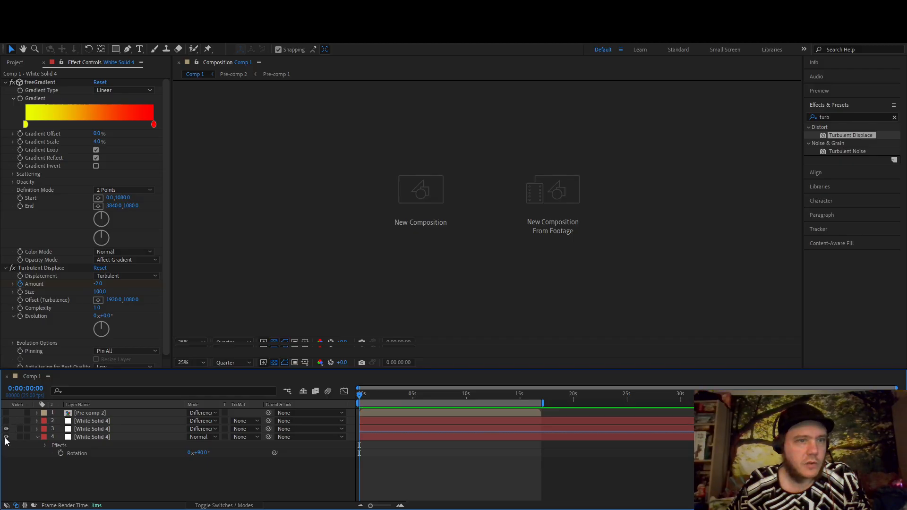
pyautogui.click(6, 430)
# - Show Pre-comp 2 and all three White Solid 4 layers, and preview the combined animation up to 0:00:09:18
pyautogui.click(6, 414)
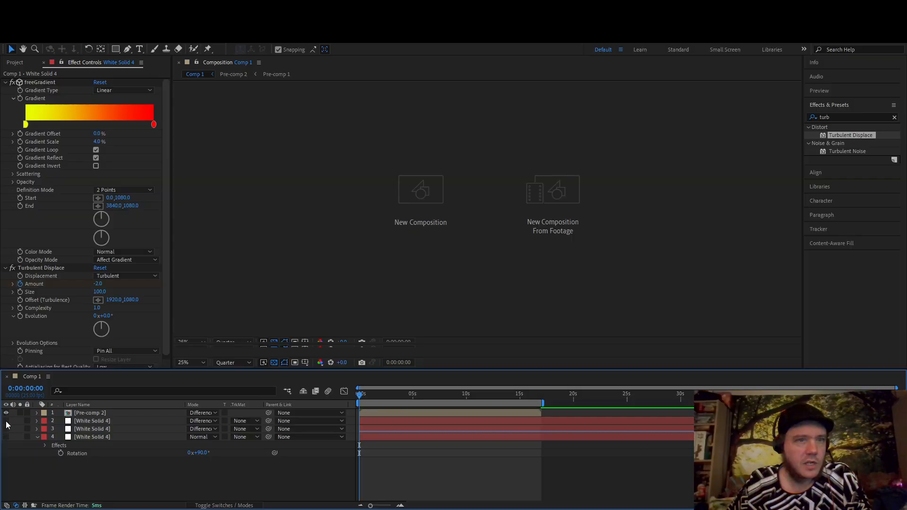
pyautogui.click(6, 421)
pyautogui.click(5, 429)
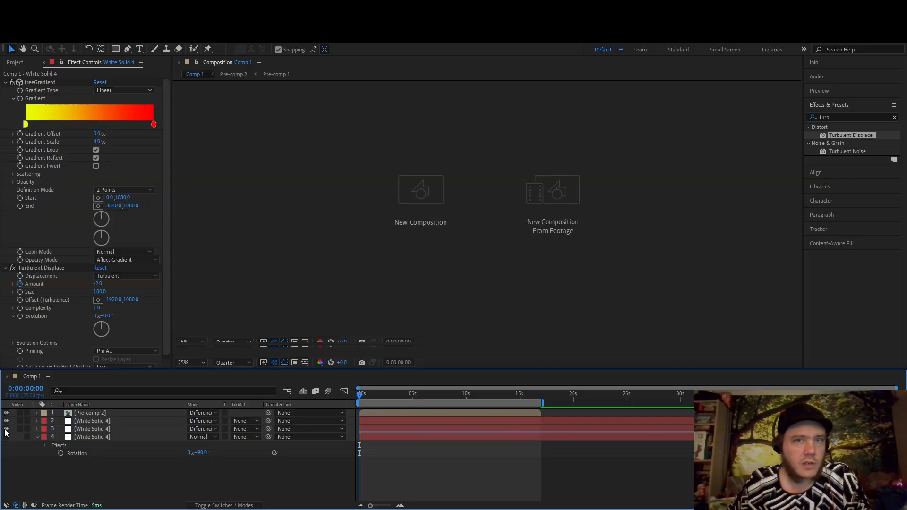
pyautogui.click(6, 437)
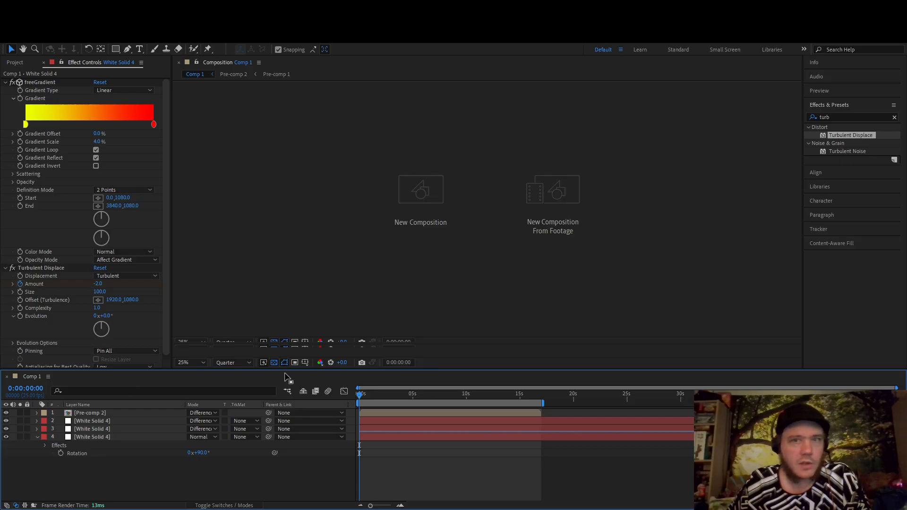
pyautogui.moveTo(373, 393); pyautogui.dragTo(262, 398)
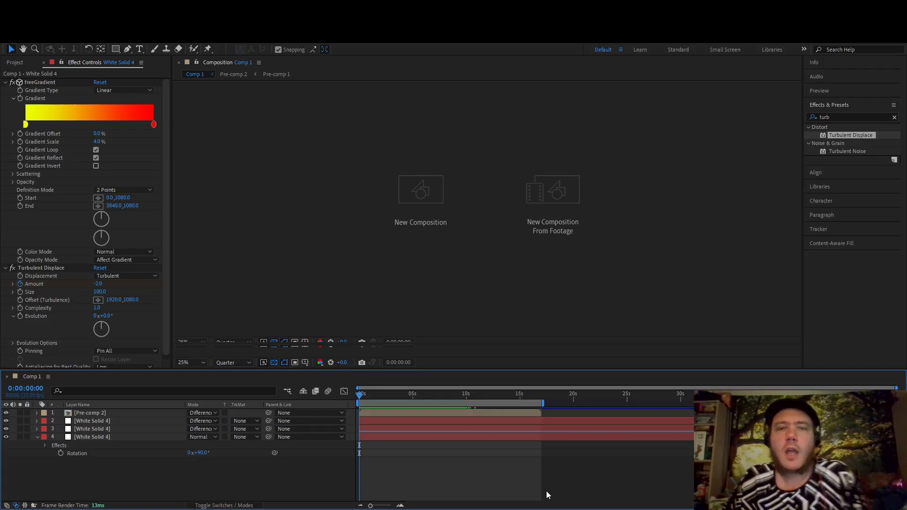
pyautogui.moveTo(378, 400); pyautogui.dragTo(464, 401)
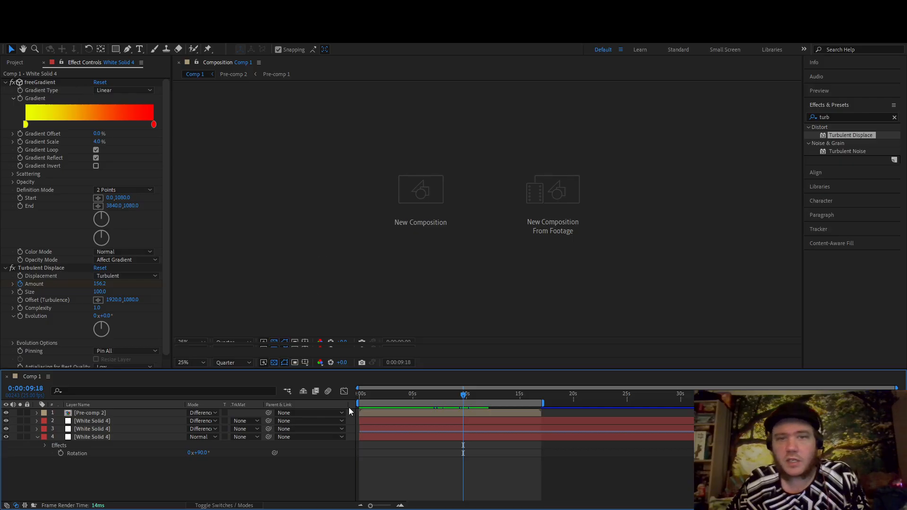
pyautogui.moveTo(118, 465); pyautogui.dragTo(107, 384)
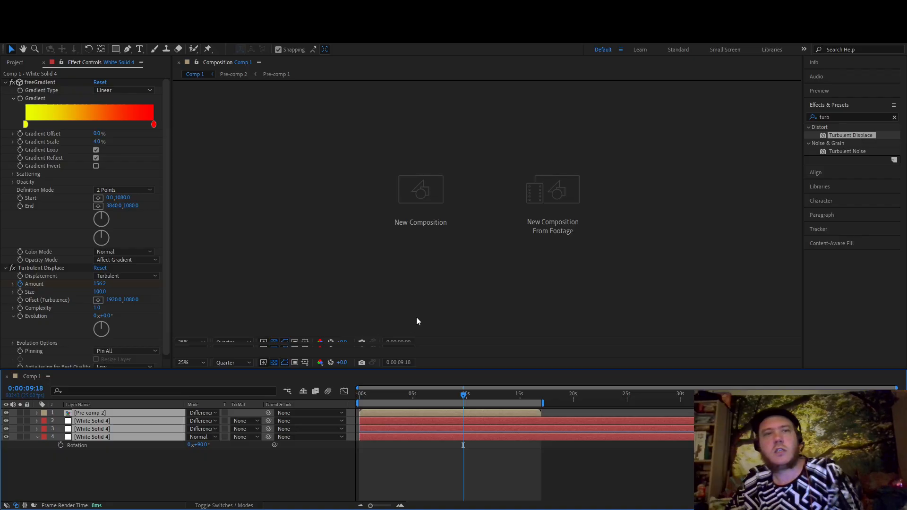
pyautogui.press('Delete')
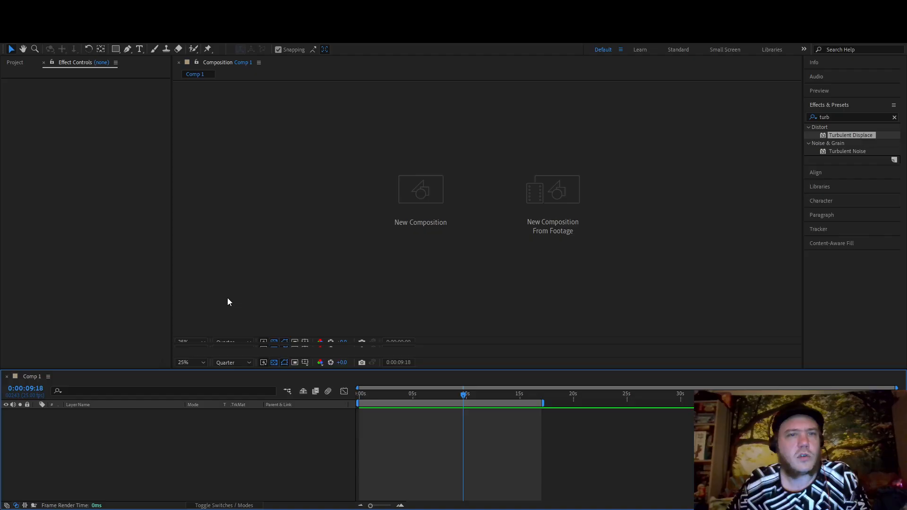
pyautogui.hotkey('ctrl', 'y')
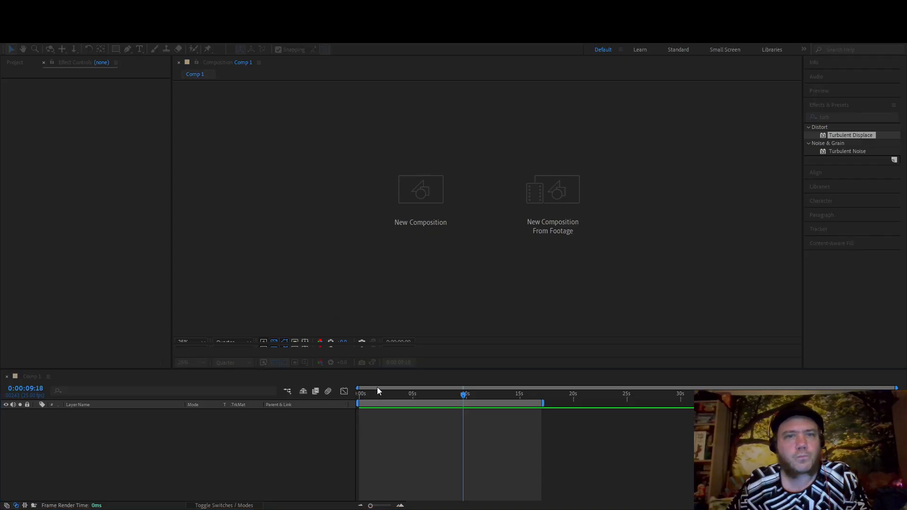
pyautogui.click(404, 338)
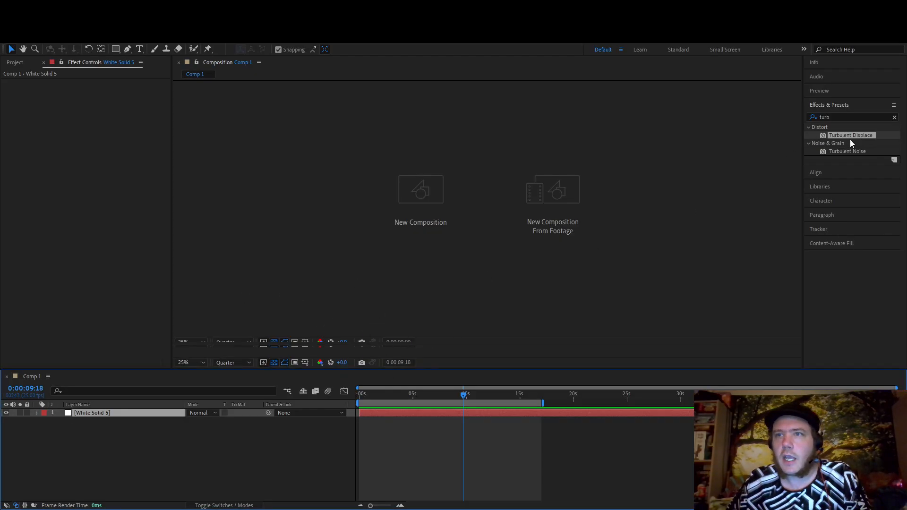
pyautogui.click(846, 117)
pyautogui.write('grad')
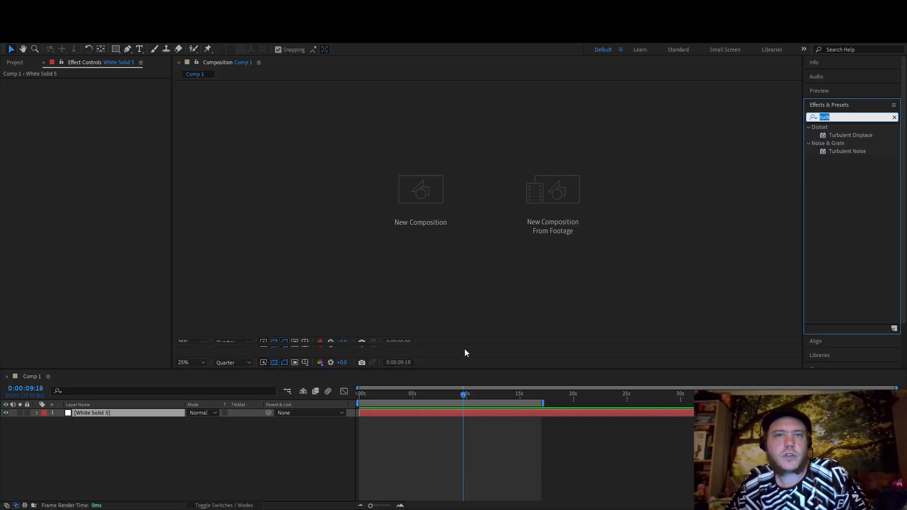
pyautogui.click(186, 336)
pyautogui.hotkey('ctrl', 'z')
pyautogui.hotkey('ctrl', 'z')
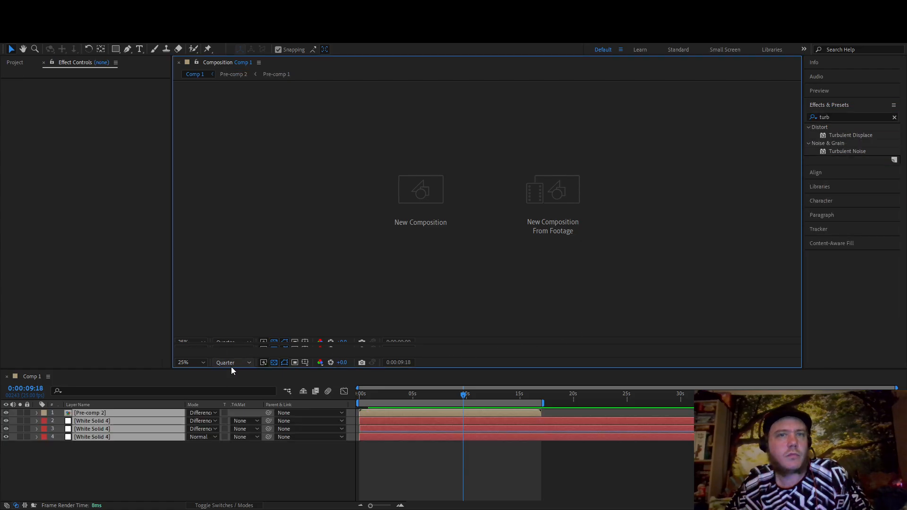
# - Delete Pre-comp 2 and the upper two White Solid 4 layers, keeping only the one with Normal blending
pyautogui.click(93, 419)
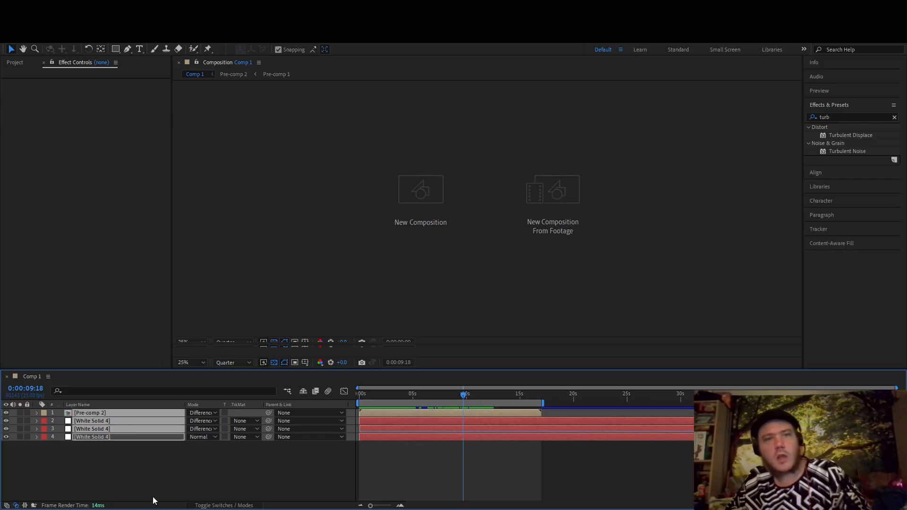
pyautogui.click(152, 497)
pyautogui.click(101, 416)
pyautogui.hotkey('ctrl', 'z')
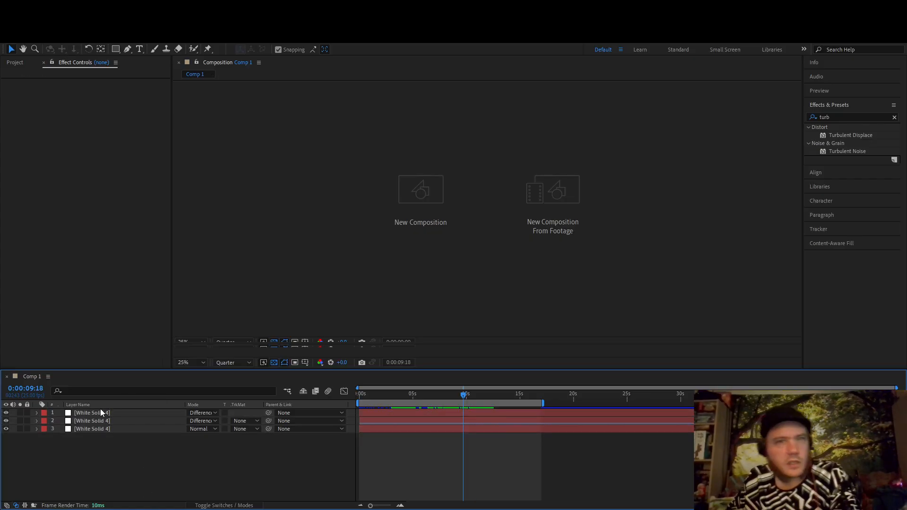
pyautogui.hotkey('ctrl', 'z')
pyautogui.hotkey('ctrl', 'z')
pyautogui.hotkey('ctrl', 'z')
pyautogui.hotkey('ctrl', 'z')
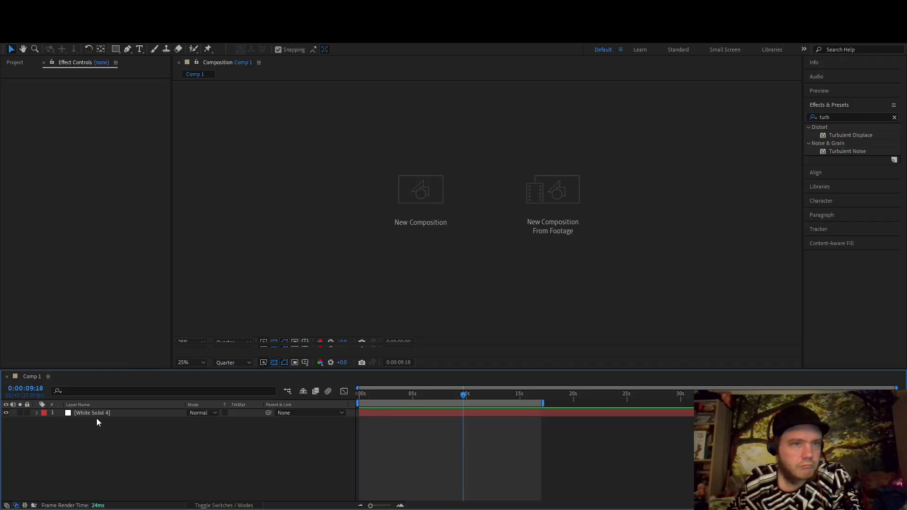
# - Remove Turbulent Displace from the remaining White Solid 4 and set its freeGradient to Gradient Reflect with a Gradient Scale of -12%
pyautogui.click(97, 416)
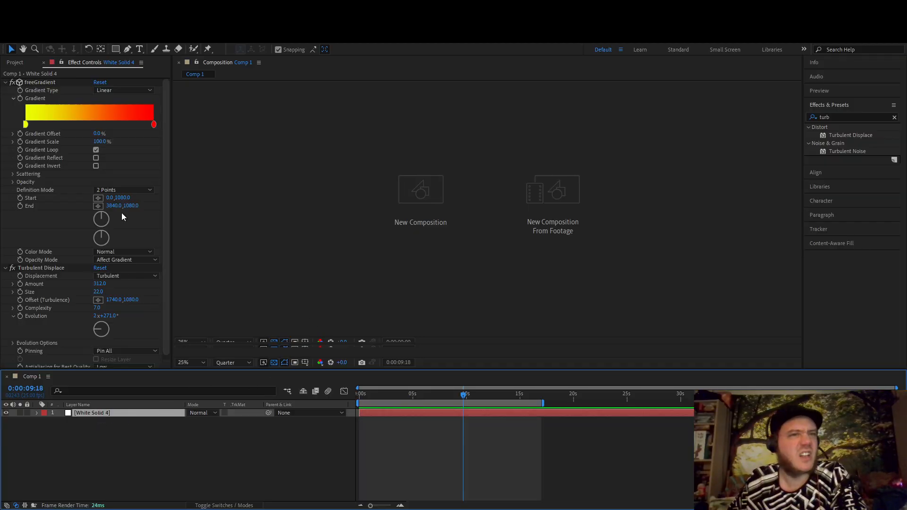
pyautogui.click(36, 269)
pyautogui.press('Delete')
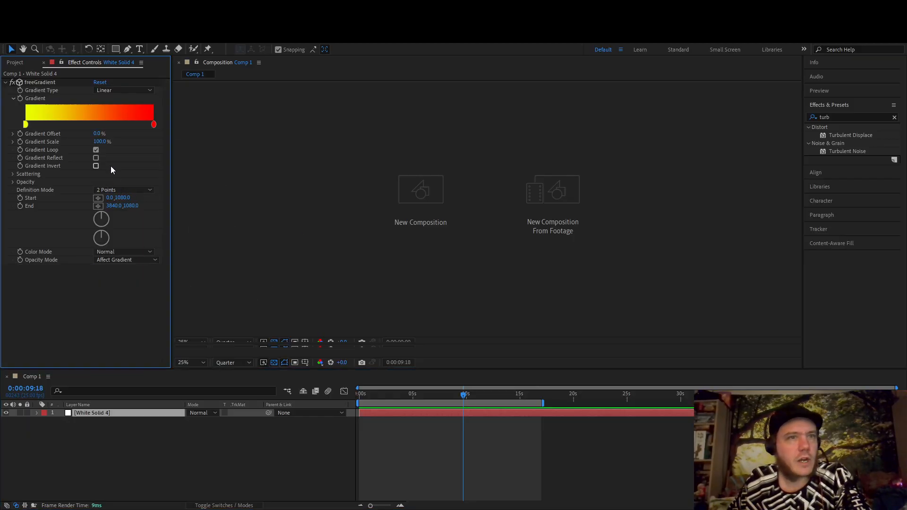
pyautogui.click(96, 158)
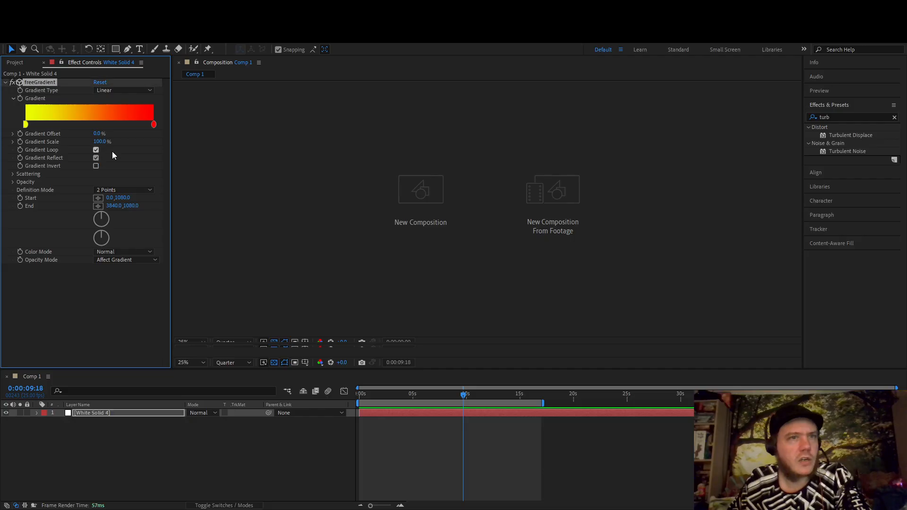
pyautogui.moveTo(99, 142); pyautogui.dragTo(57, 150)
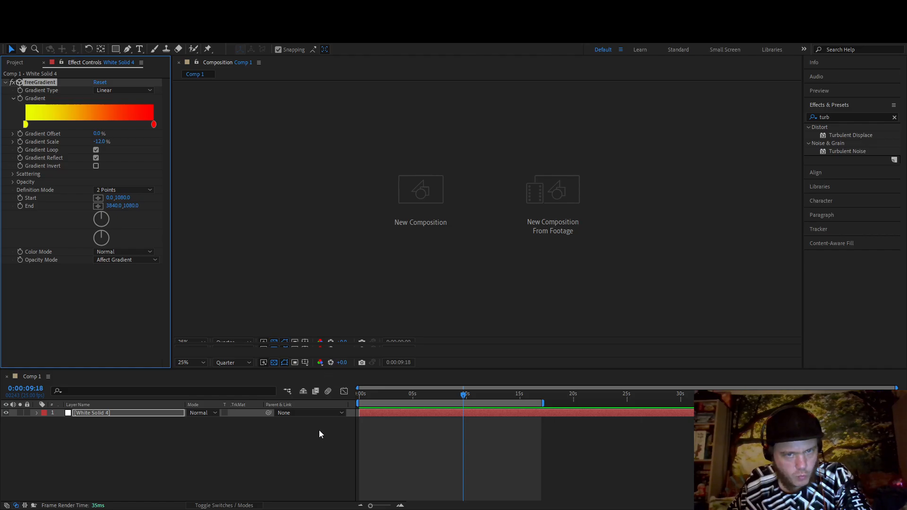
# - Apply Ripple to White Solid 4 with Radius 100, Wave Speed -9.4, Wave Width 47.2 and Wave Height 353
pyautogui.hotkey('ctrl', 'alt', 'shift', 'e')
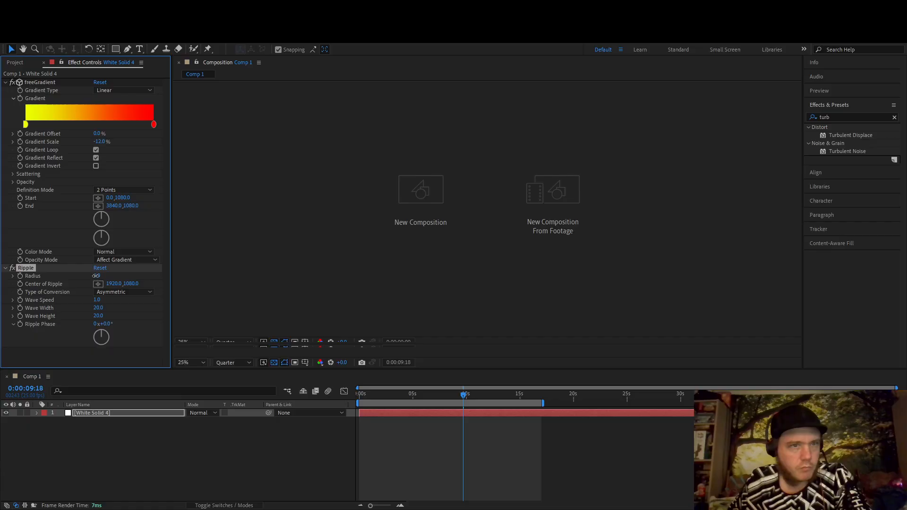
pyautogui.moveTo(97, 276); pyautogui.dragTo(144, 273)
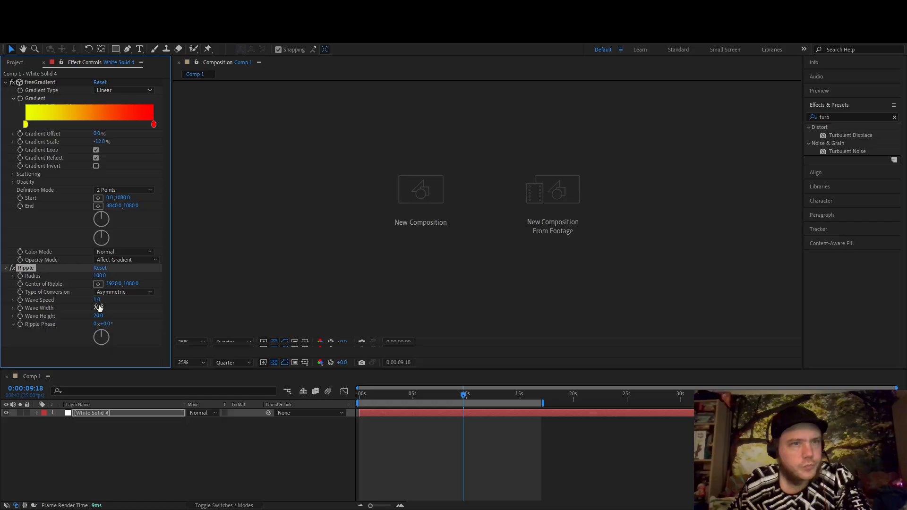
pyautogui.moveTo(97, 299); pyautogui.dragTo(244, 306)
pyautogui.moveTo(406, 393)
pyautogui.mouseDown()
pyautogui.moveTo(350, 404)
pyautogui.moveTo(416, 398)
pyautogui.moveTo(398, 396)
pyautogui.mouseUp()
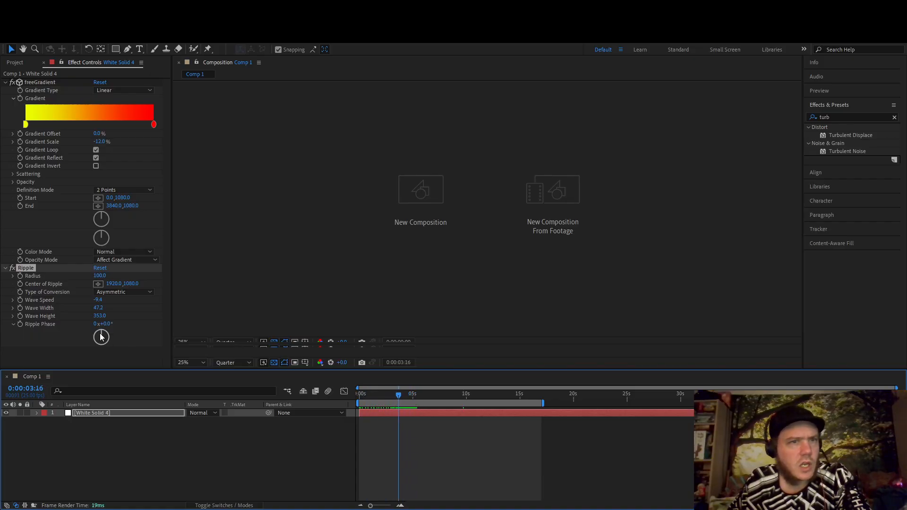
# - Set the Ripple effect's Wave Speed to 1
pyautogui.click(98, 300)
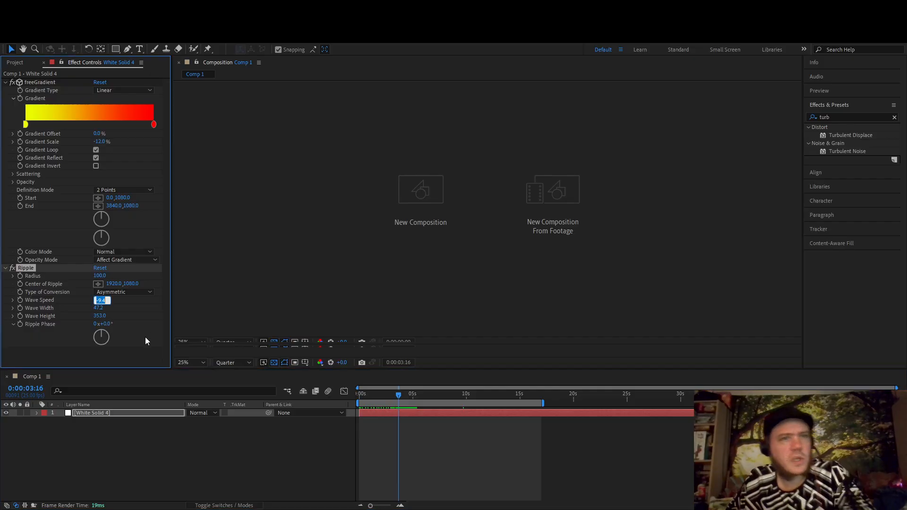
pyautogui.write('1')
pyautogui.click(117, 350)
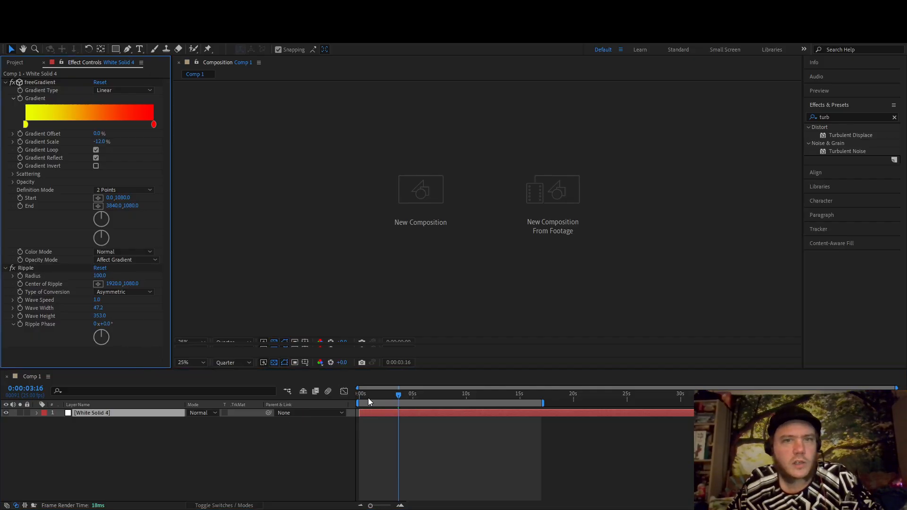
# - Keyframe the Center of Ripple from 1920, 1080 at 0:00:00:00 to about 3163, 1596 at 0:00:16:08, and scrub through the result
pyautogui.moveTo(369, 397); pyautogui.dragTo(324, 408)
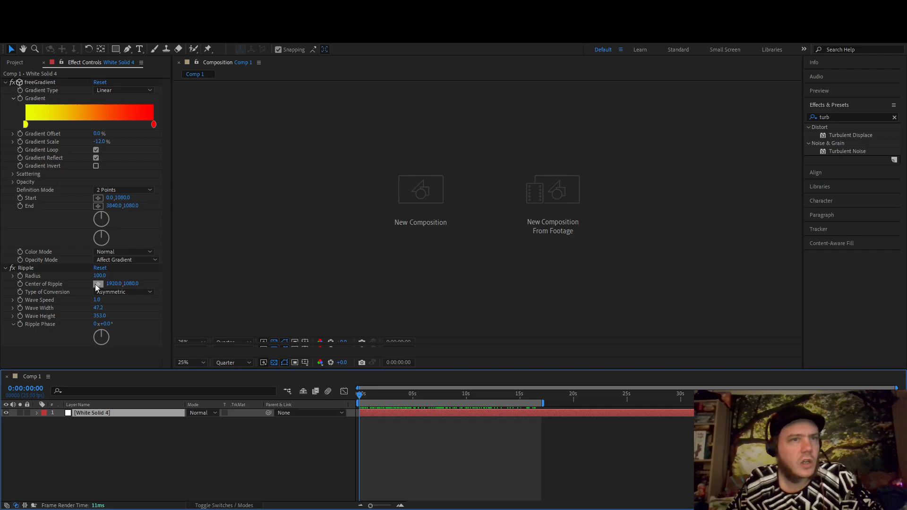
pyautogui.click(29, 288)
pyautogui.moveTo(435, 396); pyautogui.dragTo(534, 397)
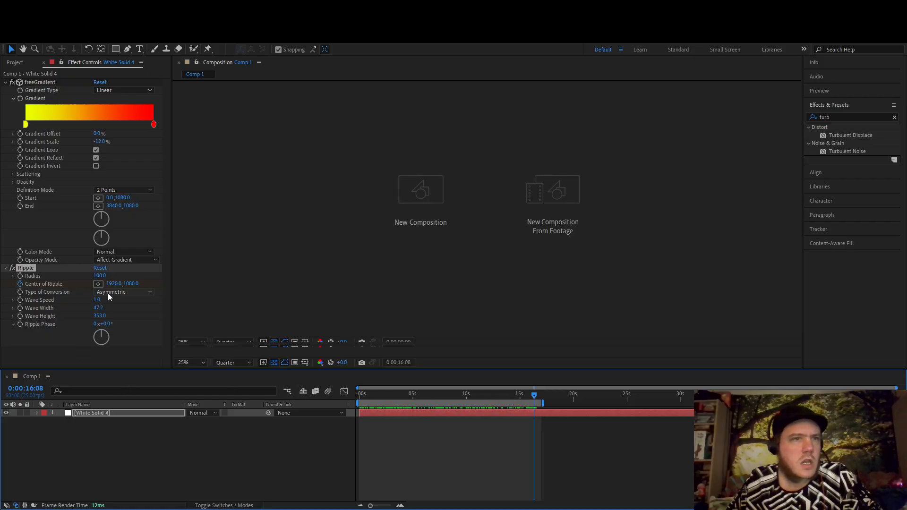
pyautogui.moveTo(126, 284); pyautogui.dragTo(369, 287)
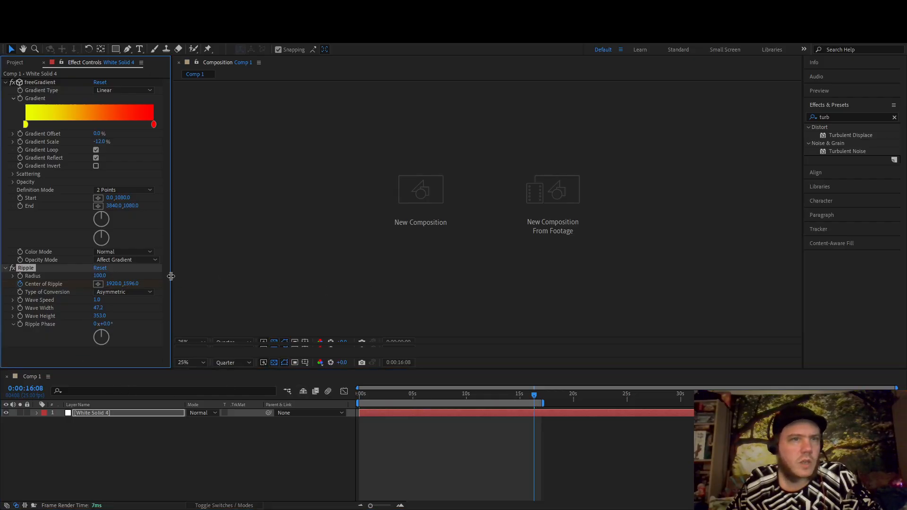
pyautogui.moveTo(114, 284); pyautogui.dragTo(676, 261)
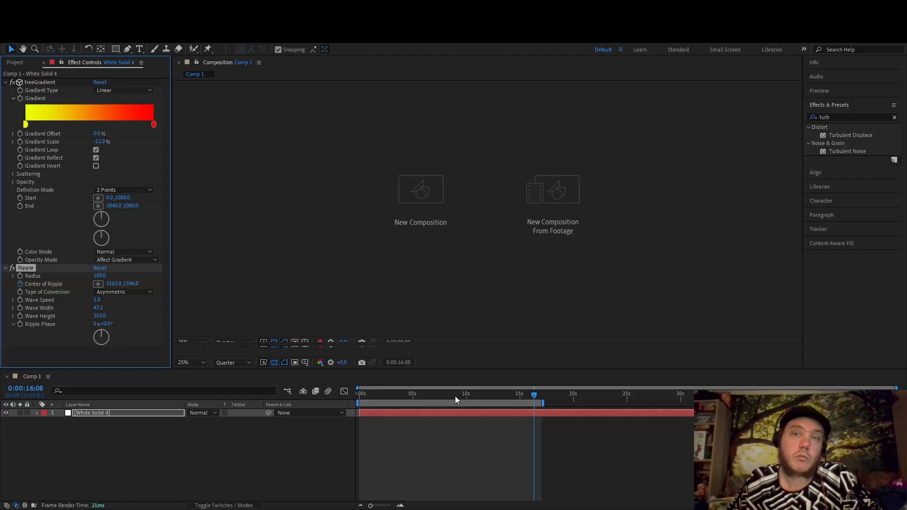
pyautogui.moveTo(440, 396); pyautogui.dragTo(522, 396)
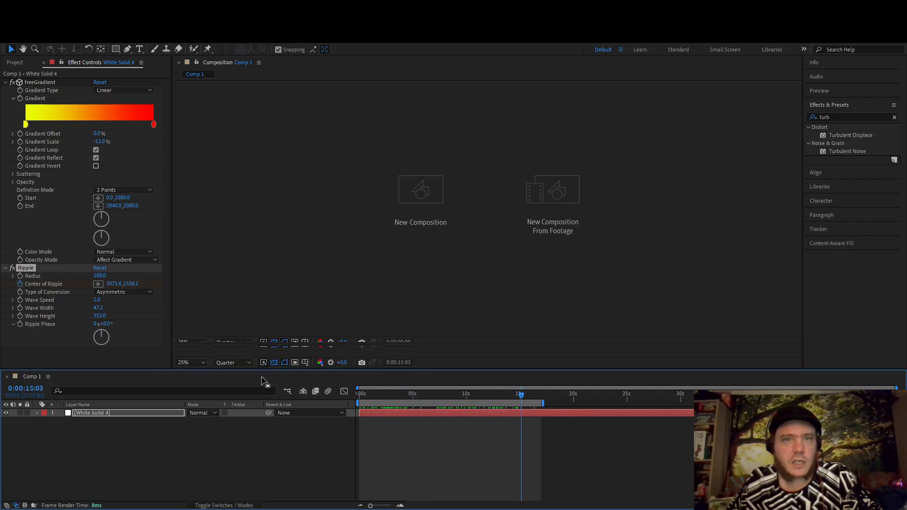
# - Duplicate the rippled White Solid 4 layer and set the lower copy's blending mode to Difference
pyautogui.click(120, 411)
pyautogui.hotkey('ctrl', 'd')
pyautogui.click(119, 424)
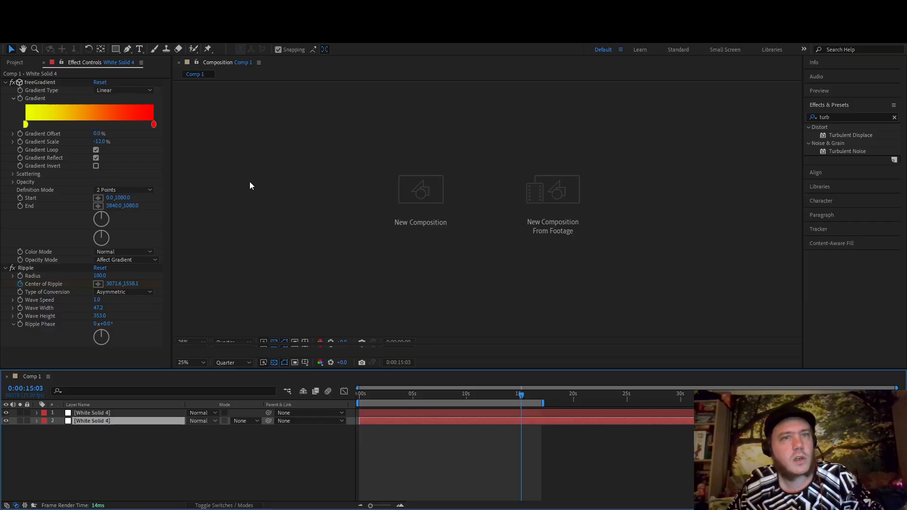
pyautogui.click(249, 344)
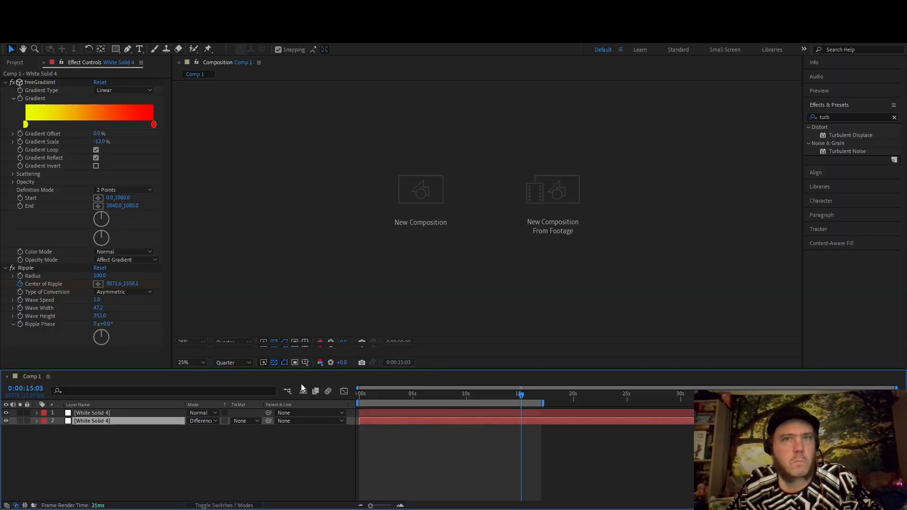
# - Set the upper White Solid 4 to Difference blending and the lower one to Normal, checking the animation over time
pyautogui.moveTo(383, 395); pyautogui.dragTo(450, 408)
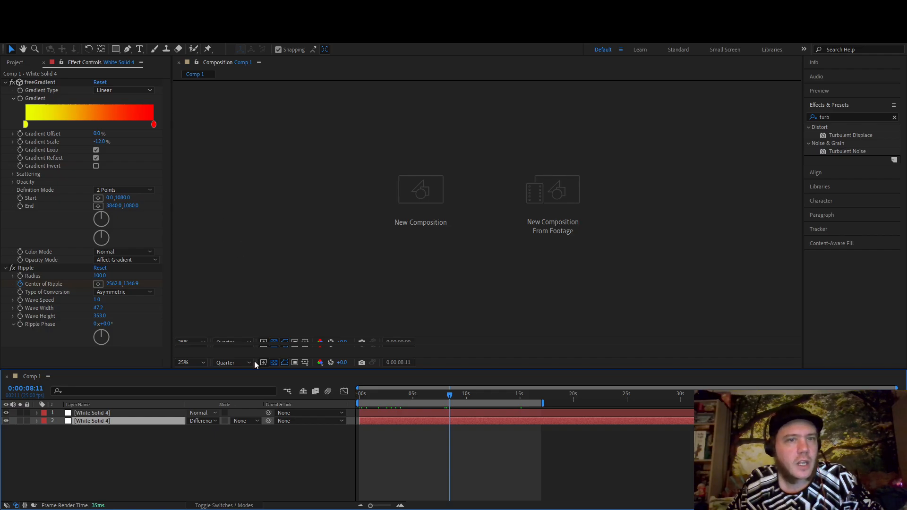
pyautogui.click(251, 344)
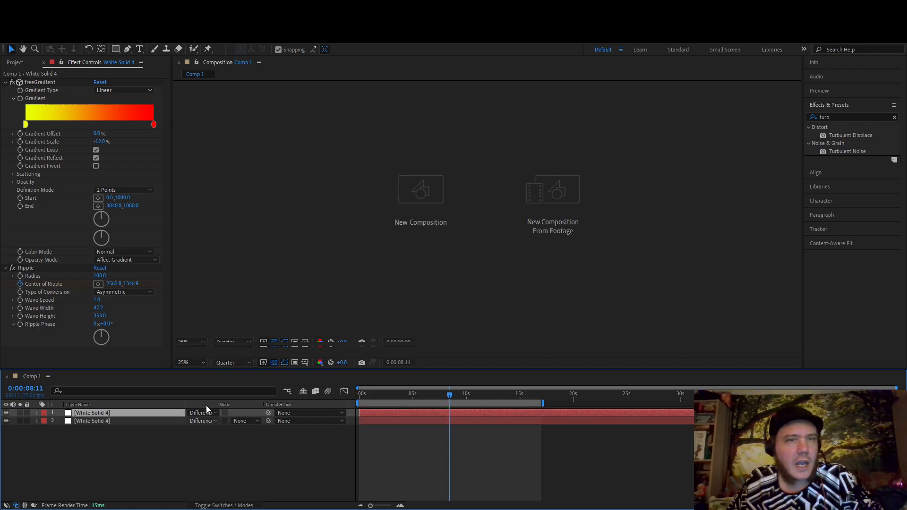
pyautogui.click(245, 92)
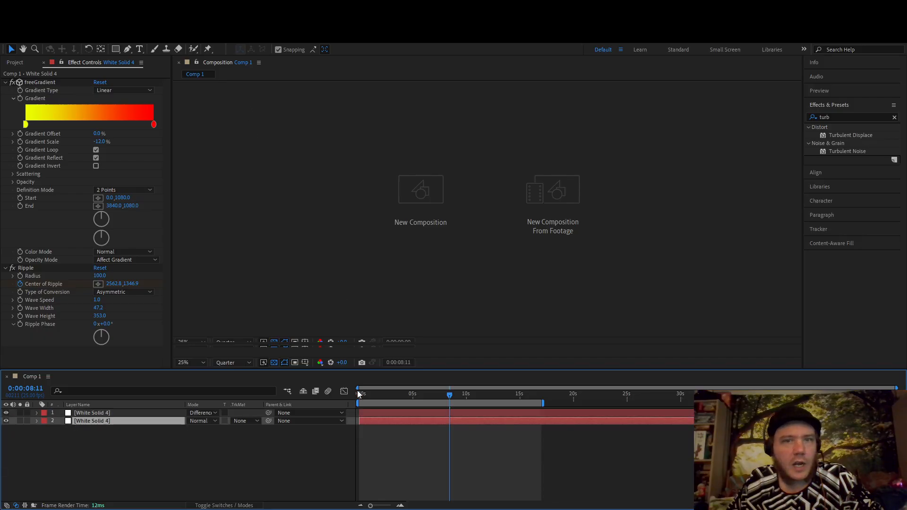
pyautogui.moveTo(357, 393); pyautogui.dragTo(441, 412)
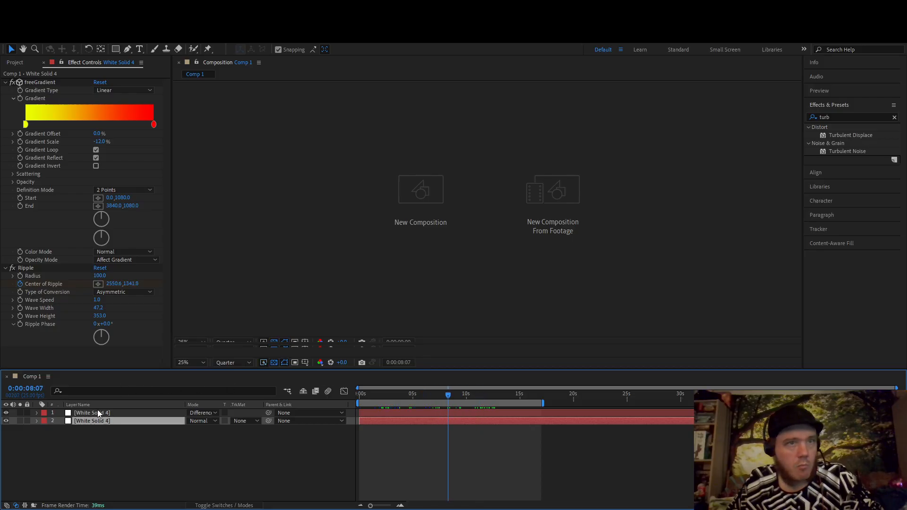
# - At the start of the composition, hide the lower White Solid 4 and set its freeGradient Gradient Scale to 70%
pyautogui.moveTo(421, 392); pyautogui.dragTo(156, 401)
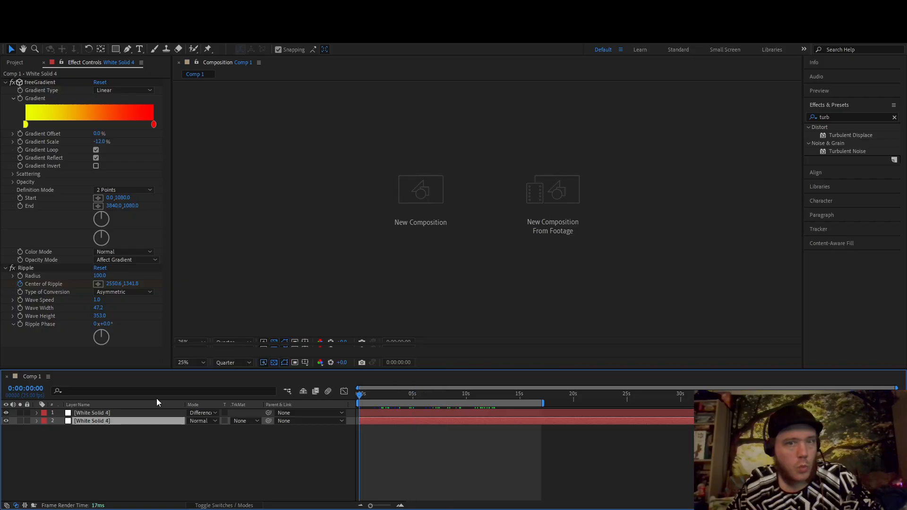
pyautogui.click(6, 413)
pyautogui.click(6, 413)
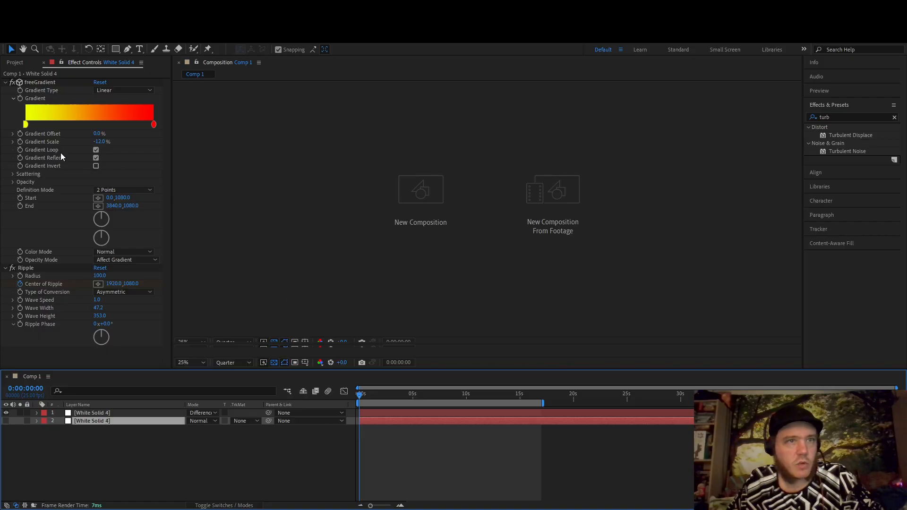
pyautogui.moveTo(98, 142); pyautogui.dragTo(123, 145)
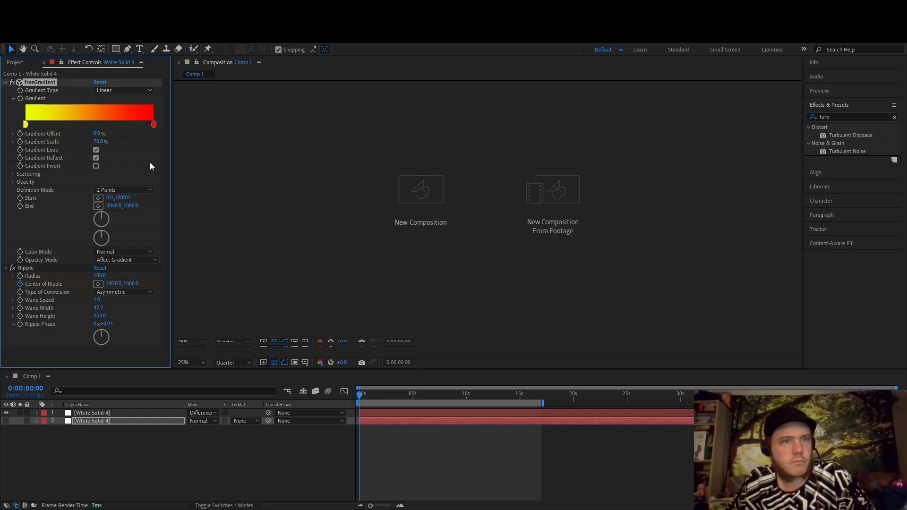
# - On the upper White Solid 4, disable Gradient Reflect and keyframe Gradient Scale from 1% at 0:00:00:00 to 20% at 0:00:17:03
pyautogui.click(93, 413)
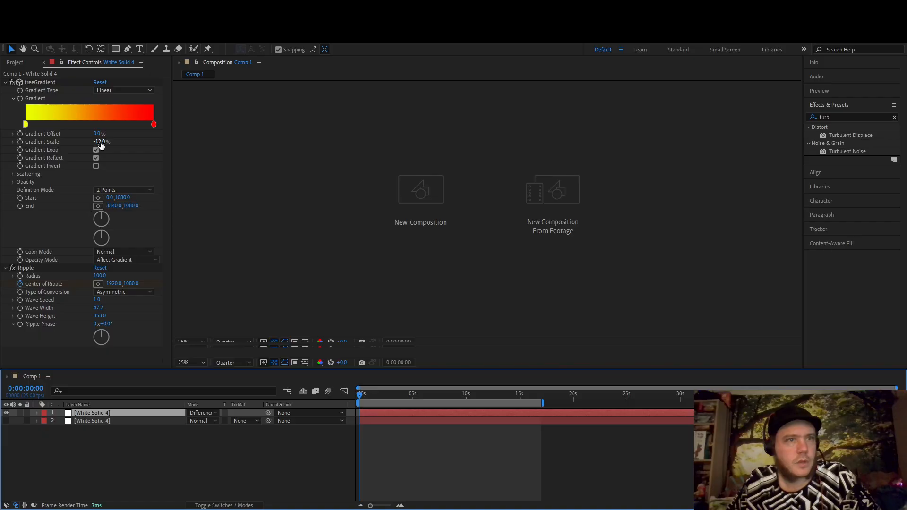
pyautogui.moveTo(101, 142); pyautogui.dragTo(109, 146)
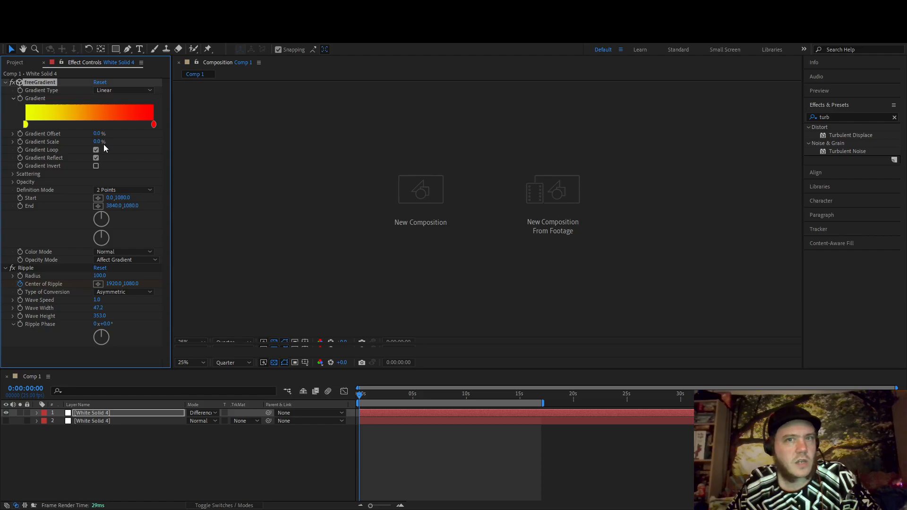
pyautogui.click(97, 142)
pyautogui.write('1')
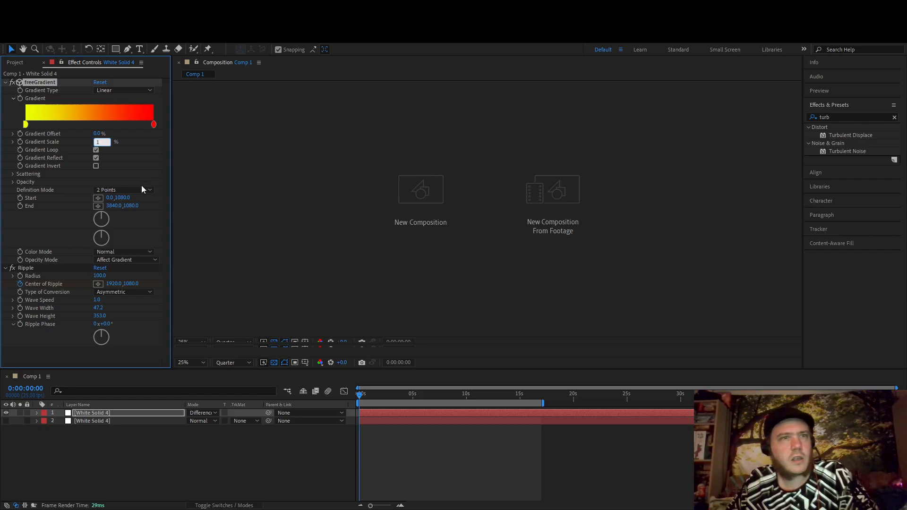
pyautogui.click(96, 157)
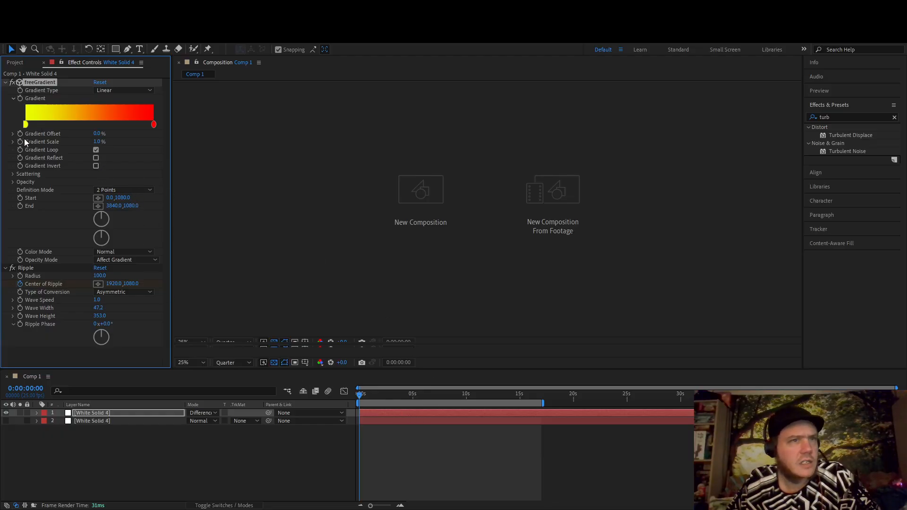
pyautogui.moveTo(401, 401); pyautogui.dragTo(542, 402)
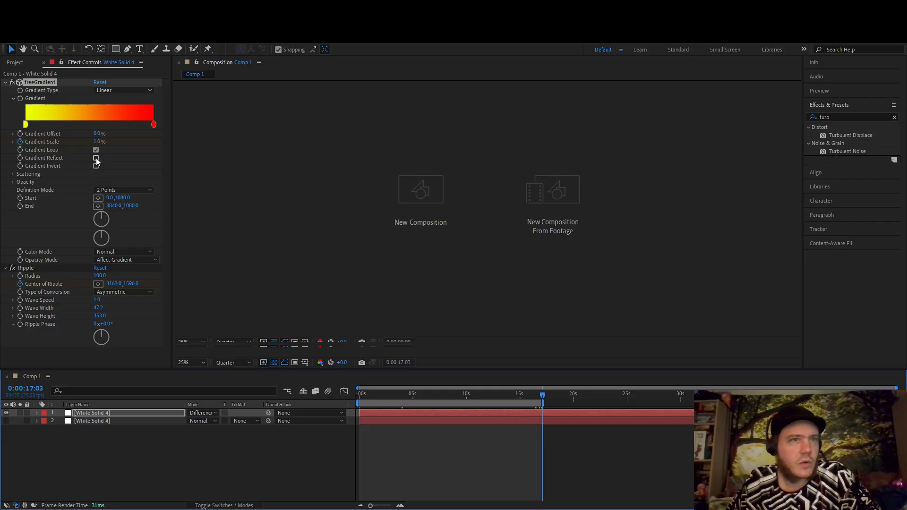
pyautogui.moveTo(98, 141); pyautogui.dragTo(107, 142)
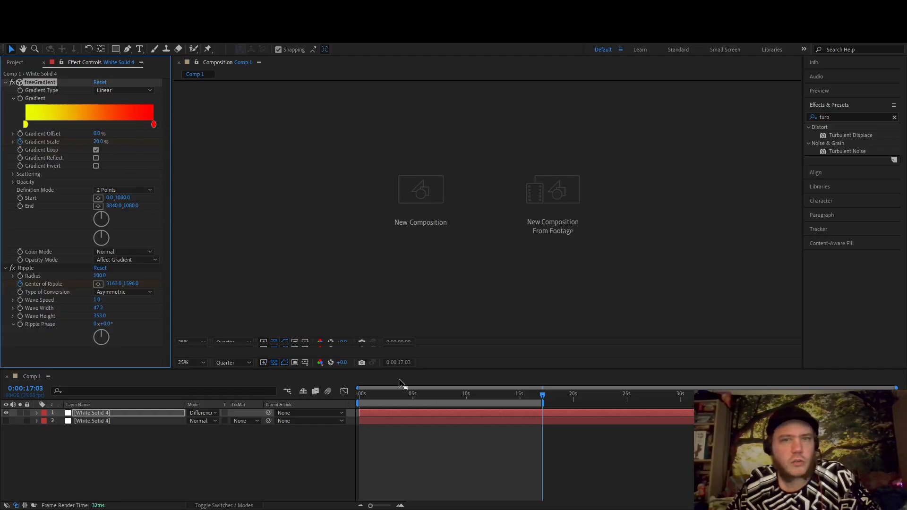
# - Show the lower White Solid 4 again and preview the combined animation of both layers
pyautogui.moveTo(438, 395); pyautogui.dragTo(360, 397)
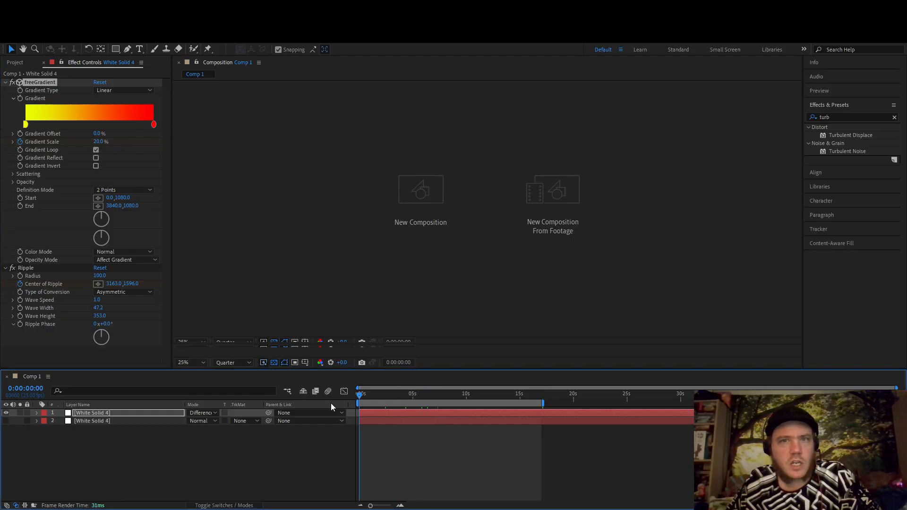
pyautogui.click(6, 421)
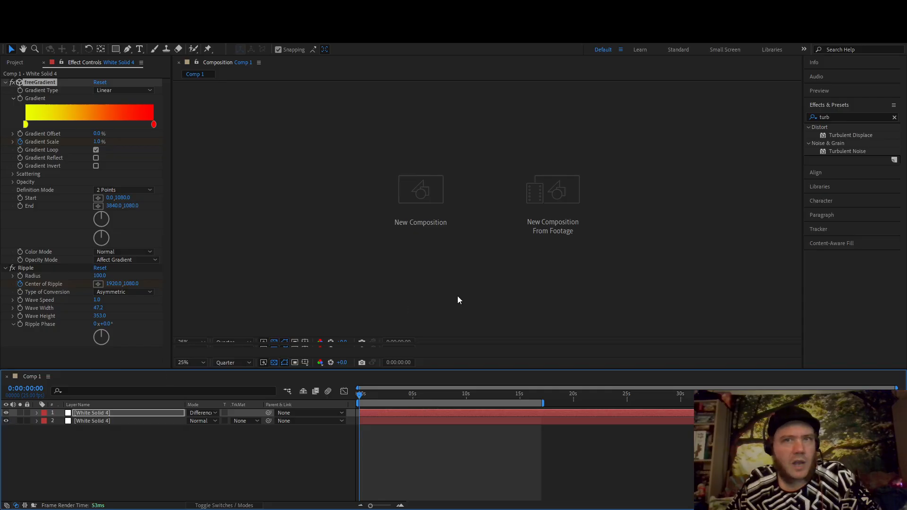
pyautogui.moveTo(368, 400); pyautogui.dragTo(405, 396)
pyautogui.press('space')
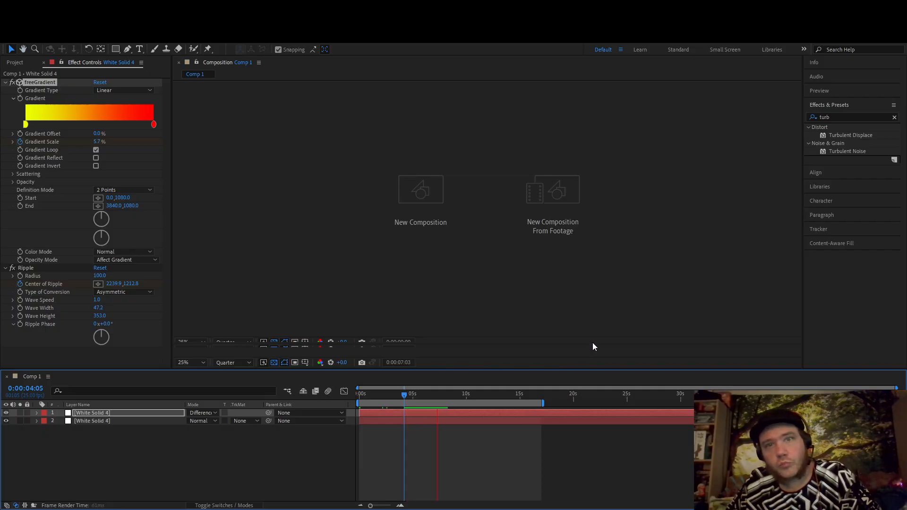
pyautogui.press('space')
# - Pre-compose both White Solid 4 layers and duplicate the resulting pre-comp layer
pyautogui.hotkey('ctrl', 'a')
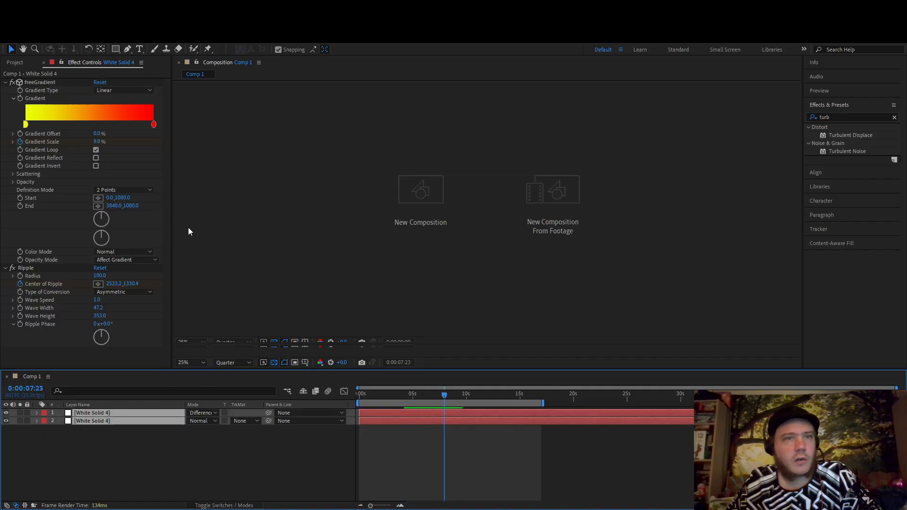
pyautogui.hotkey('ctrl', 'shift', 'c')
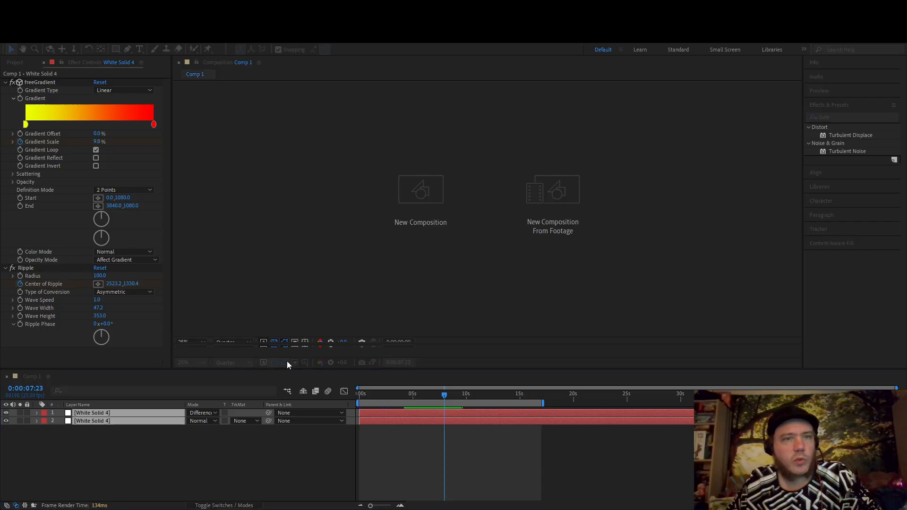
pyautogui.click(443, 324)
pyautogui.hotkey('ctrl', 'd')
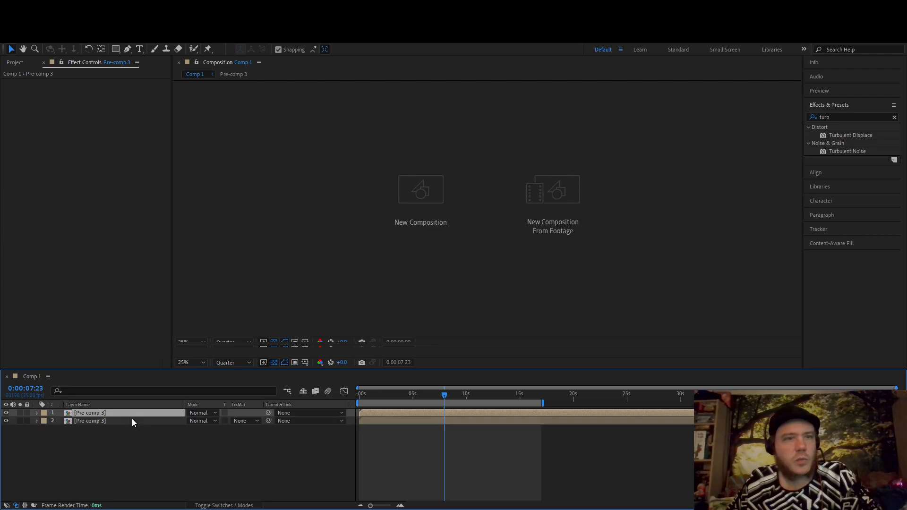
# - Set the upper Pre-comp 3 layer's blending mode to Difference and preview the animation
pyautogui.click(90, 421)
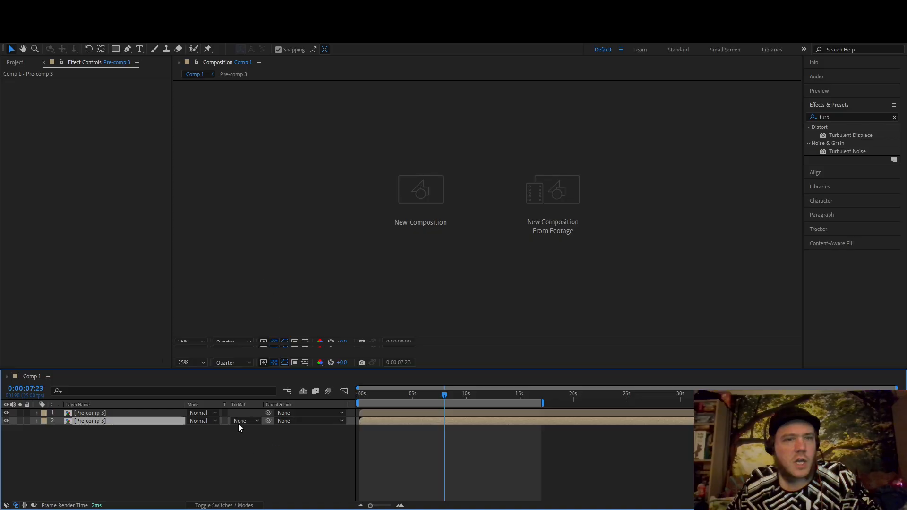
pyautogui.hotkey('ctrl', 'z')
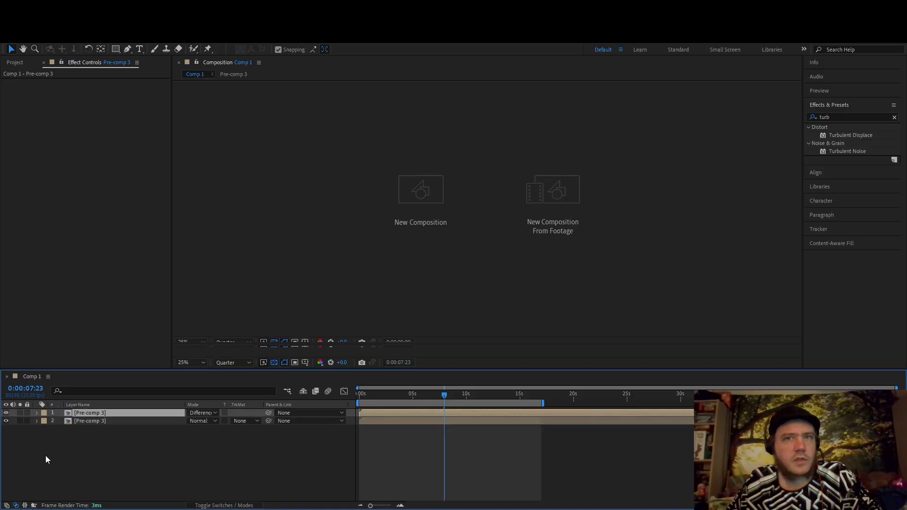
pyautogui.moveTo(370, 396); pyautogui.dragTo(383, 401)
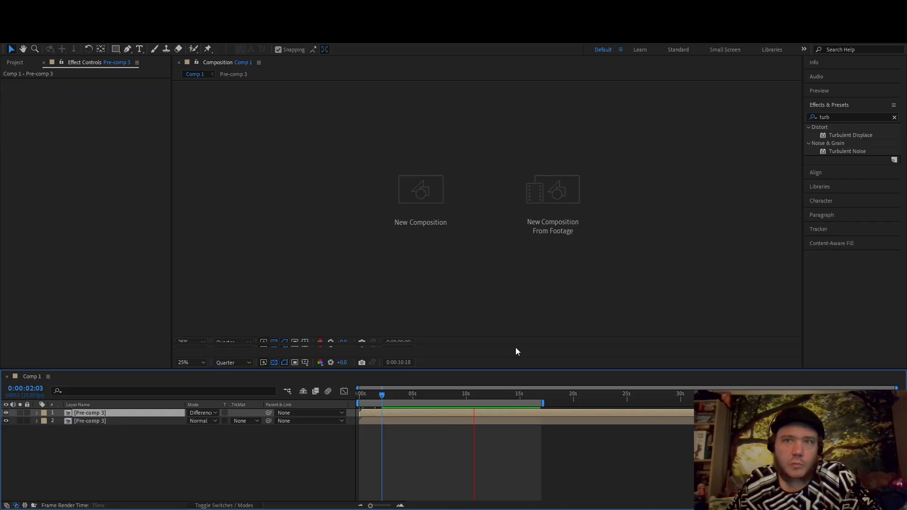
pyautogui.press('space')
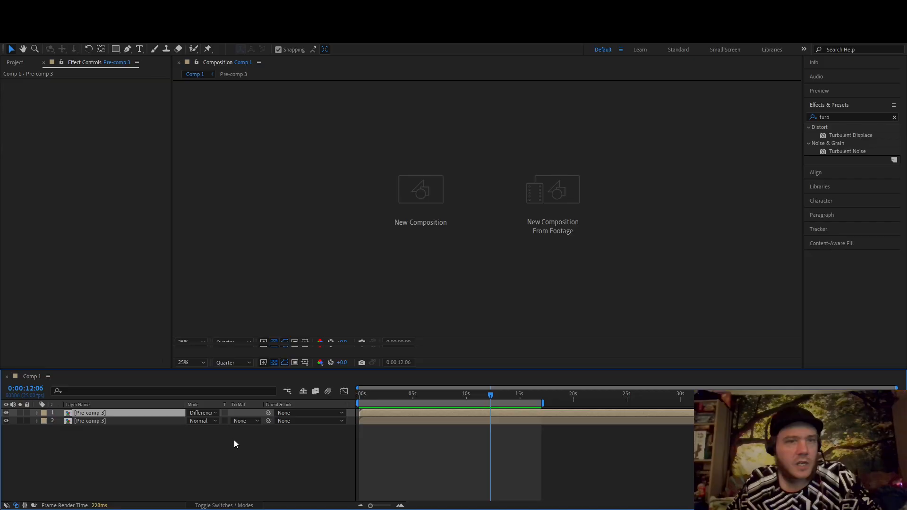
# - Delete the lower Pre-comp 3 layer and select the remaining one
pyautogui.click(111, 422)
pyautogui.press('Delete')
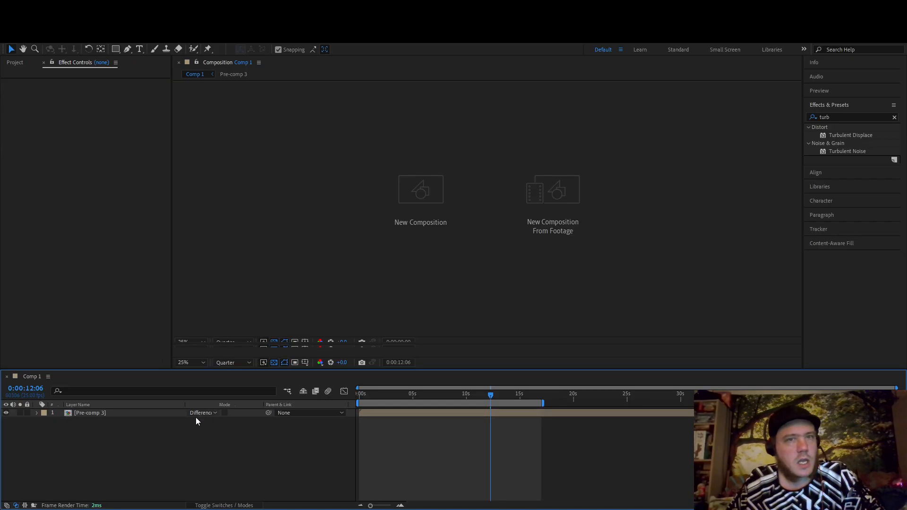
pyautogui.click(66, 416)
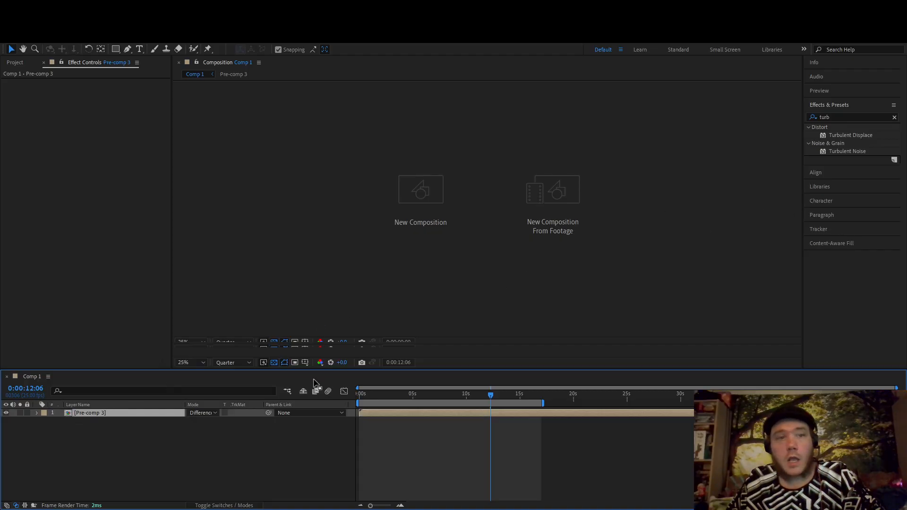
# - Undo the pre-comp edits, the pre-composing and the gradient changes, back to the two White Solid 4 layers with a -12% Gradient Scale
pyautogui.hotkey('ctrl', 'z')
pyautogui.hotkey('ctrl', 'z')
pyautogui.hotkey('ctrl', 'z')
pyautogui.hotkey('ctrl', 'z')
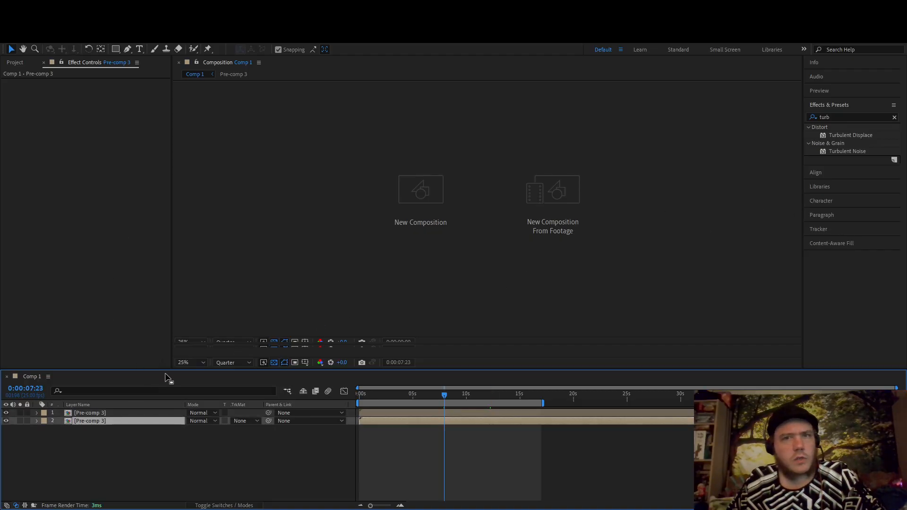
pyautogui.hotkey('ctrl', 'z')
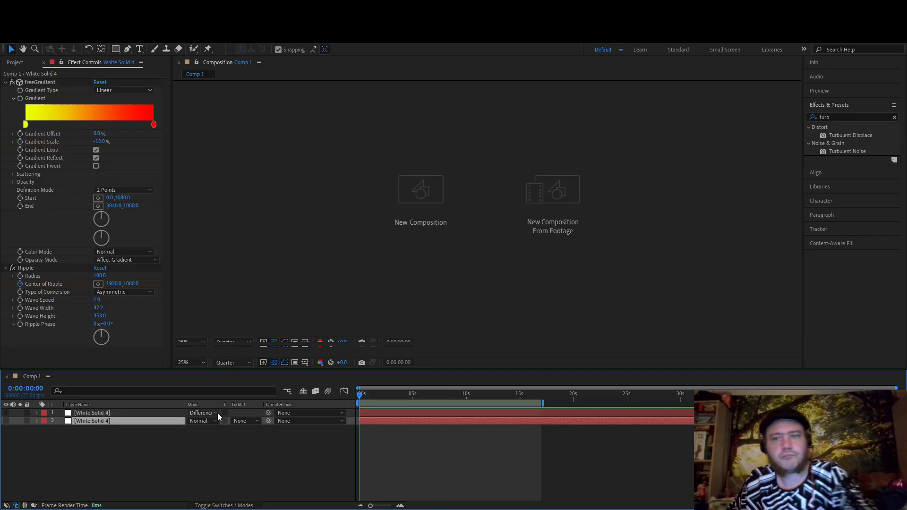
# - Delete the lower White Solid 4 layer with Normal blending and select the remaining Difference layer
pyautogui.press('Delete')
pyautogui.click(153, 412)
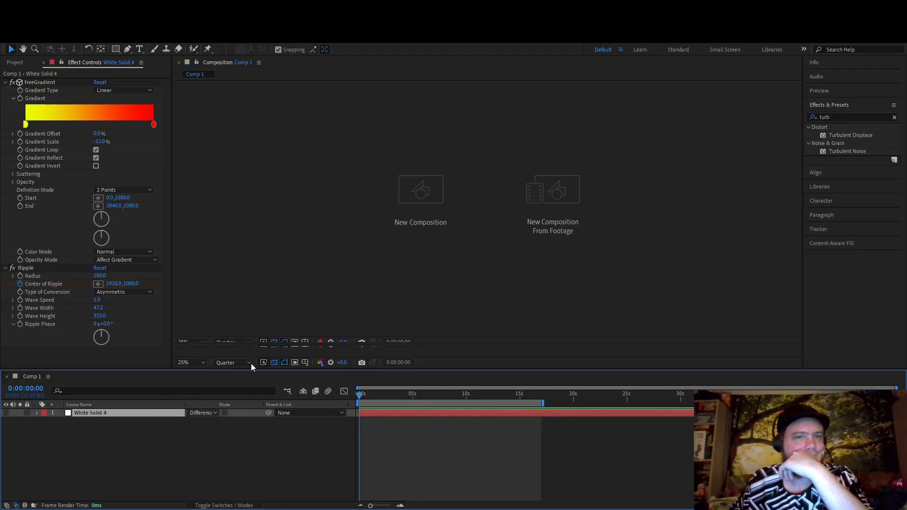
# - Undo the layer deletion, blending, duplication and ripple animation, back to one Normal White Solid 4 layer with Ripple and Turbulent Displace
pyautogui.hotkey('ctrl', 'z')
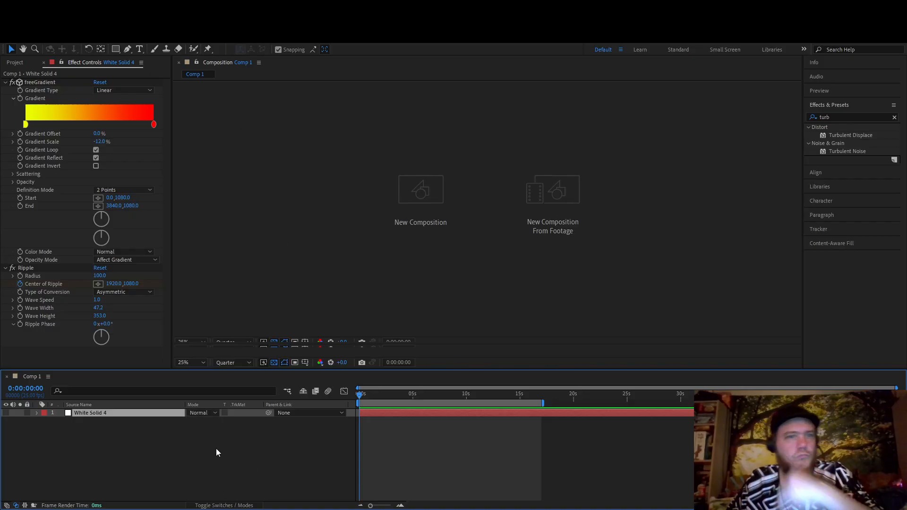
pyautogui.hotkey('ctrl', 'z')
pyautogui.hotkey('ctrl', 'z')
pyautogui.hotkey('ctrl', 'z')
pyautogui.hotkey('ctrl', 'z')
pyautogui.hotkey('ctrl', 'z')
pyautogui.hotkey('ctrl', 'z')
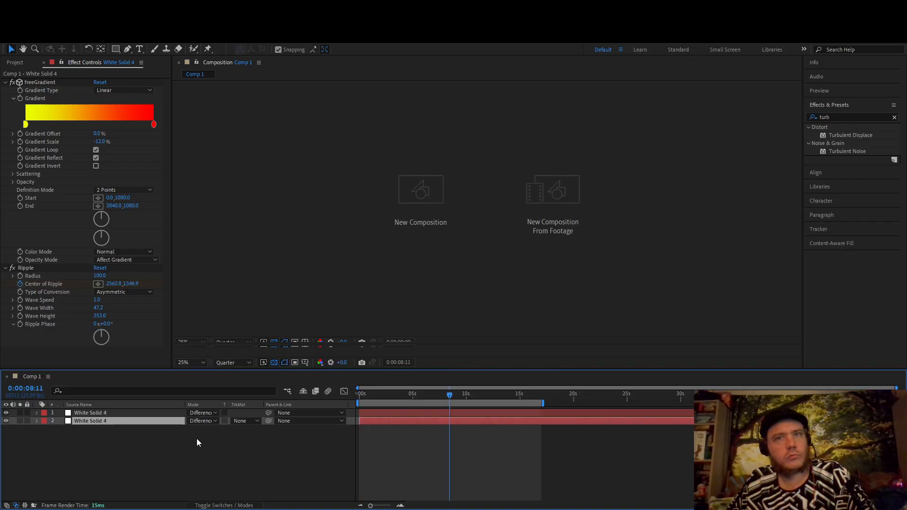
pyautogui.hotkey('ctrl', 'z')
pyautogui.hotkey('ctrl', 'z')
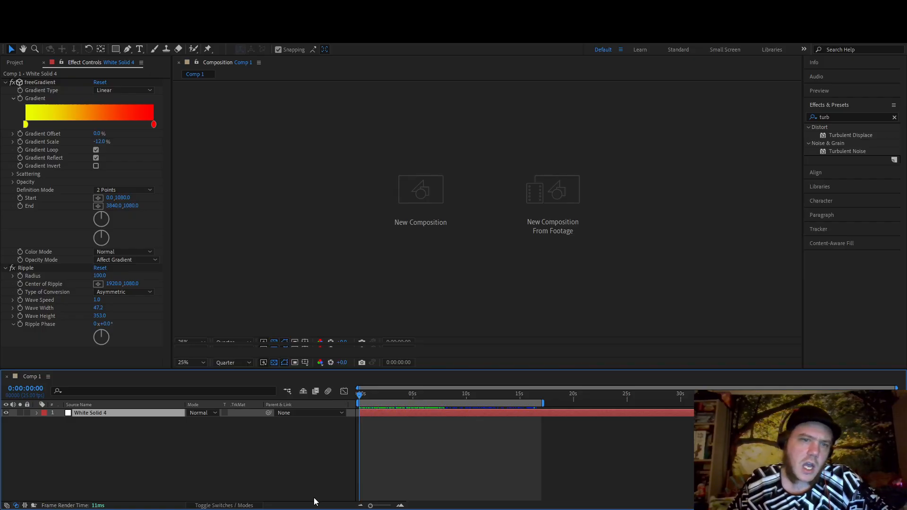
pyautogui.hotkey('ctrl', 'z')
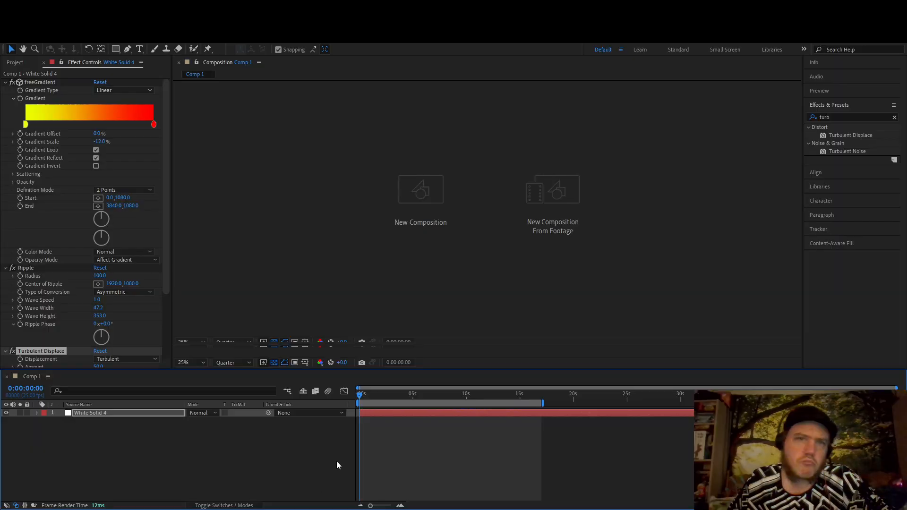
# - Set the Ripple effect's Wave Speed to 1.8, Wave Width to 41.6 and Radius to 23, and scrub to 0:00:03:24
pyautogui.moveTo(383, 395); pyautogui.dragTo(350, 404)
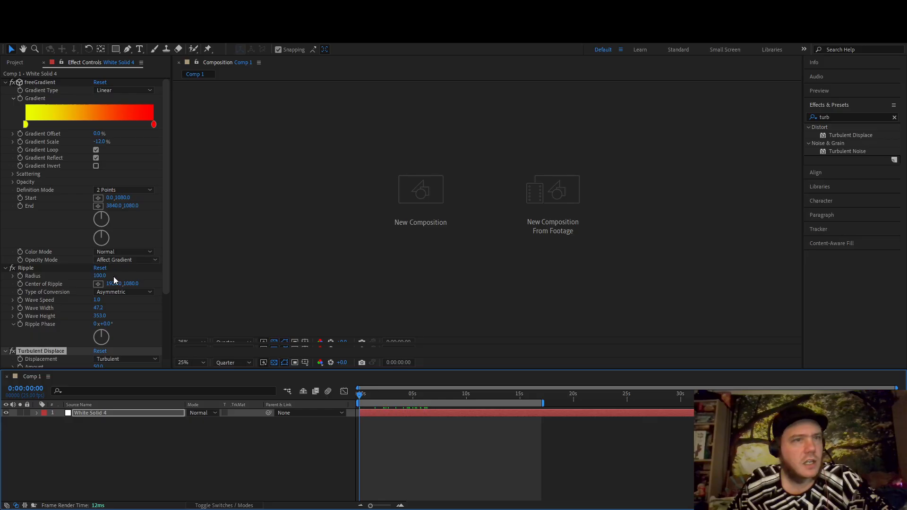
pyautogui.moveTo(97, 300)
pyautogui.mouseDown()
pyautogui.moveTo(125, 299)
pyautogui.moveTo(98, 308)
pyautogui.moveTo(211, 300)
pyautogui.moveTo(85, 307)
pyautogui.mouseUp()
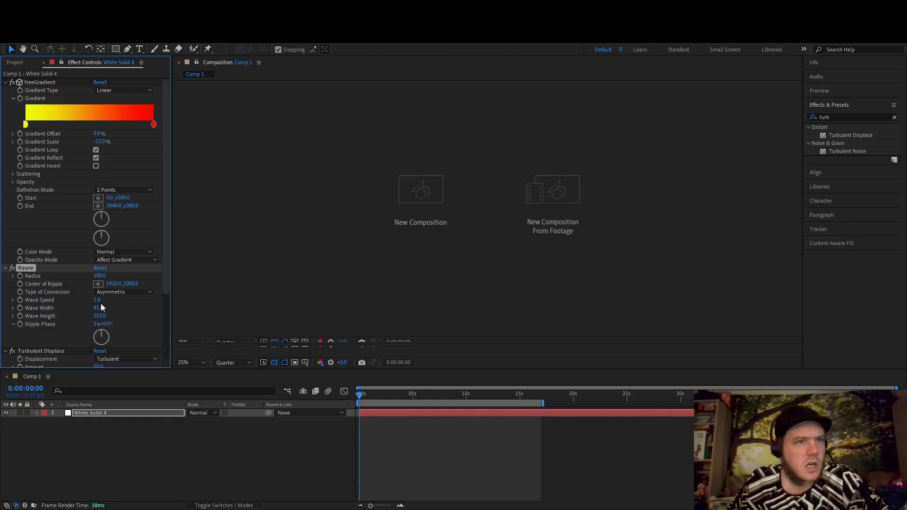
pyautogui.moveTo(99, 276); pyautogui.dragTo(49, 278)
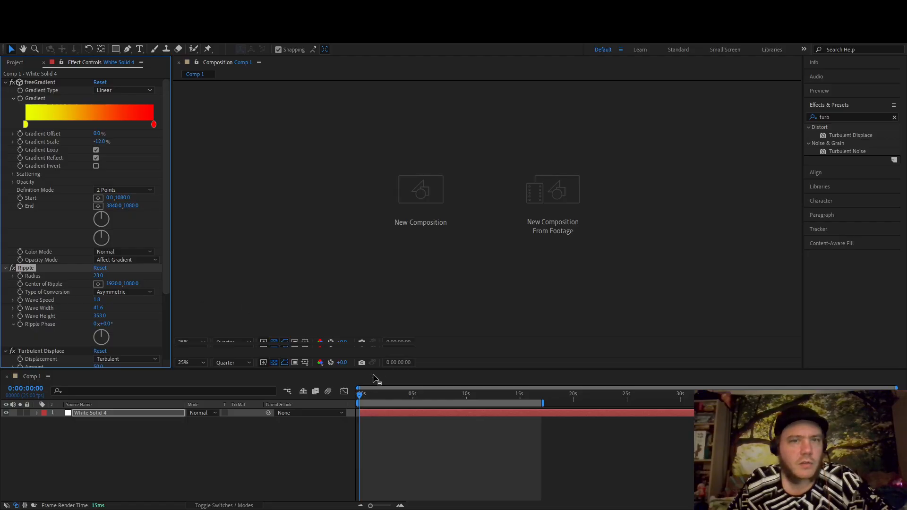
pyautogui.click(369, 394)
pyautogui.moveTo(370, 394); pyautogui.dragTo(402, 393)
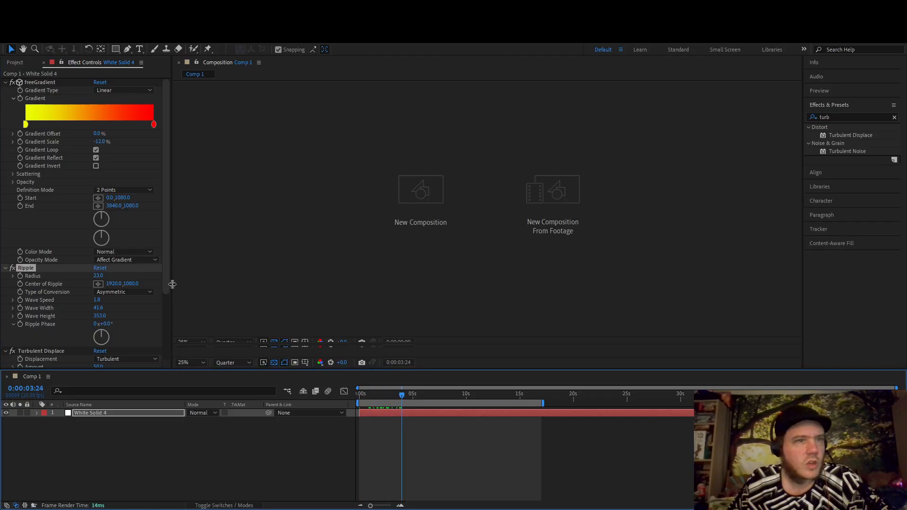
# - Set the Turbulent Displace Amount to 1308 and duplicate the White Solid 4 layer
pyautogui.scroll(-3, 81, 273)
pyautogui.moveTo(98, 303); pyautogui.dragTo(127, 305)
pyautogui.moveTo(371, 320); pyautogui.dragTo(729, 341)
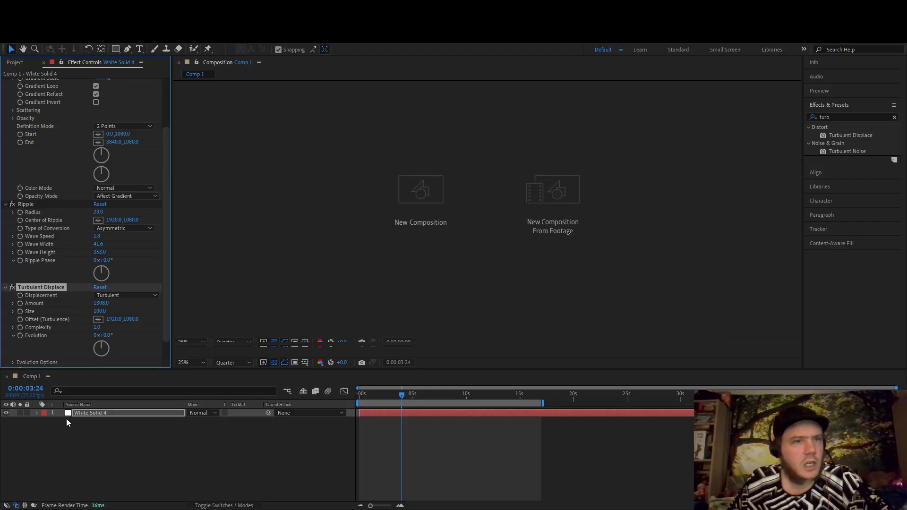
pyautogui.click(91, 412)
pyautogui.hotkey('ctrl', 'd')
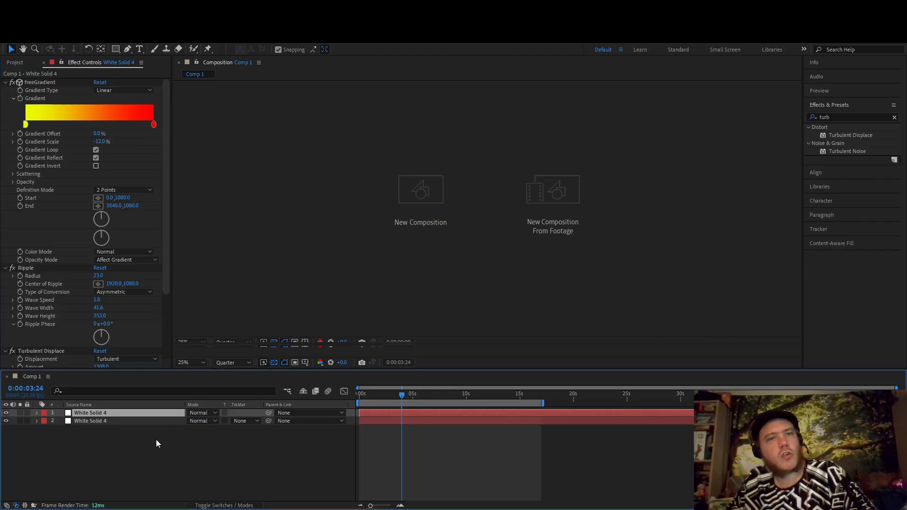
# - Find the Hue/Saturation effect and apply it to the lower White Solid 4 layer
pyautogui.scroll(-5, 115, 251)
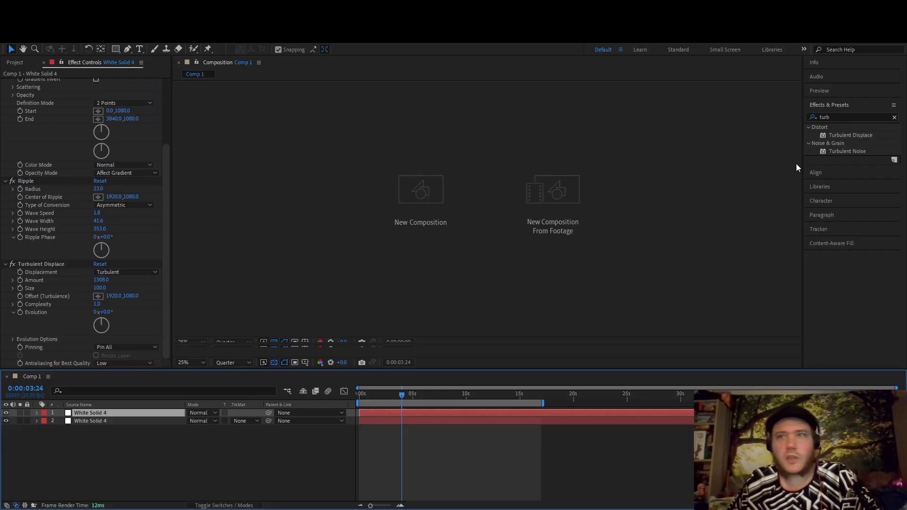
pyautogui.click(815, 117)
pyautogui.write('hu')
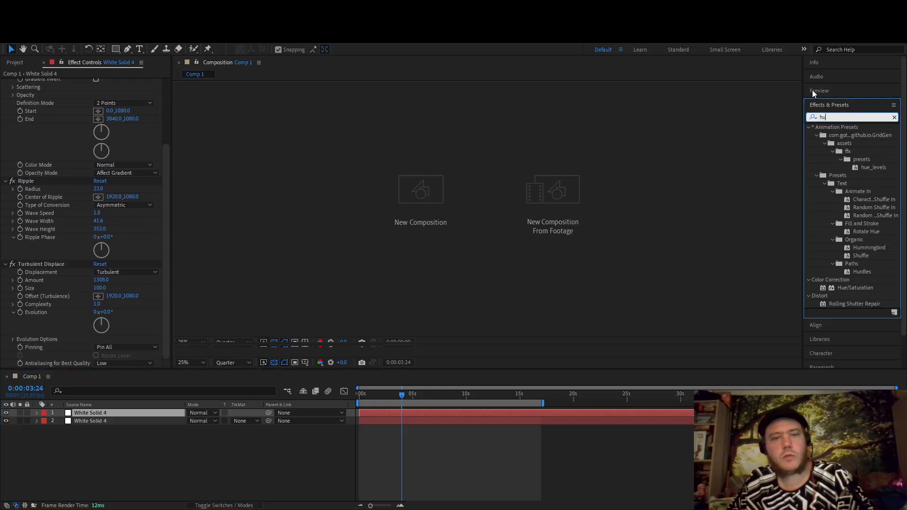
pyautogui.write('e')
pyautogui.moveTo(852, 216); pyautogui.dragTo(106, 421)
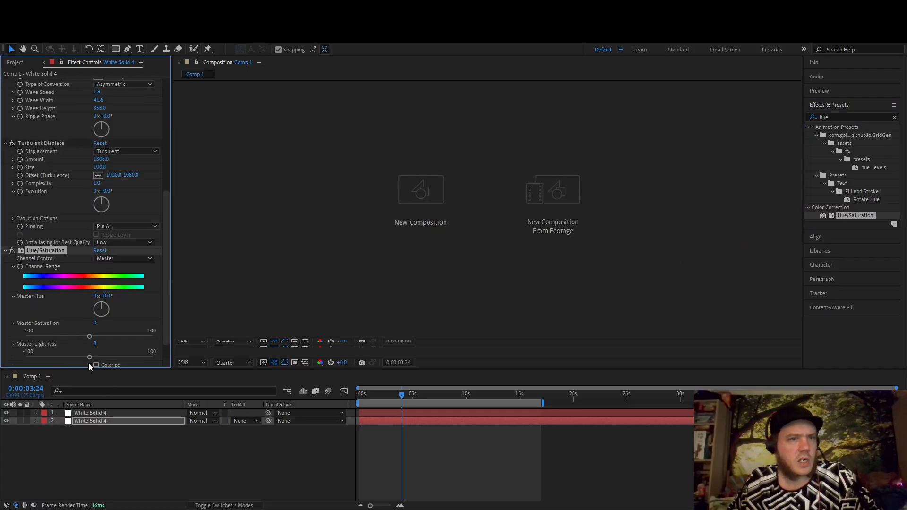
# - Set the lower layer's Master Hue to 35° and its scale to -119.8, -372.2%
pyautogui.moveTo(109, 300); pyautogui.dragTo(108, 316)
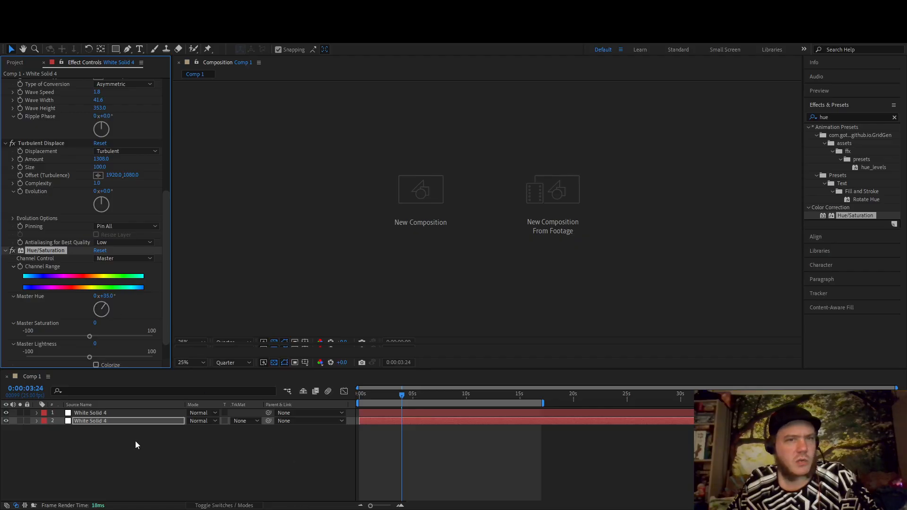
pyautogui.press('s')
pyautogui.moveTo(225, 429); pyautogui.dragTo(132, 433)
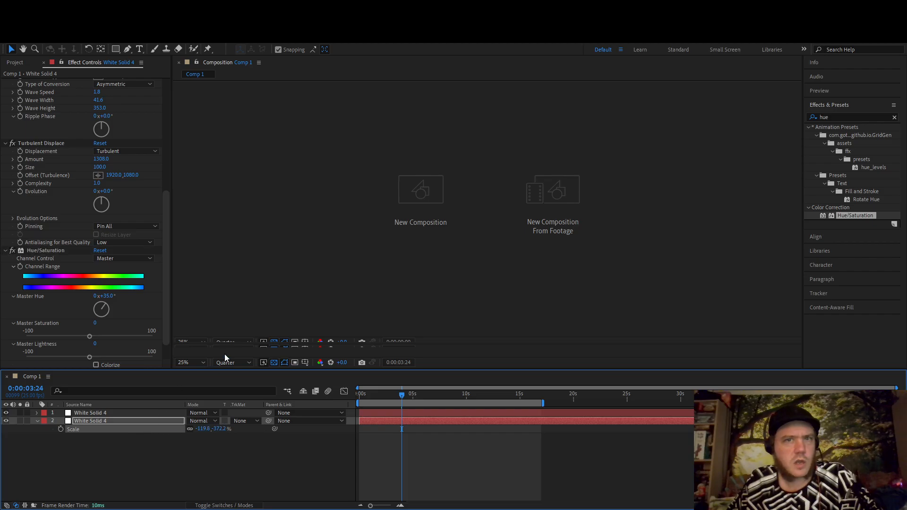
# - Set the upper layer's Turbulent Displace Amount to 3033 and toggle the lower layer's visibility off and on to compare
pyautogui.click(104, 413)
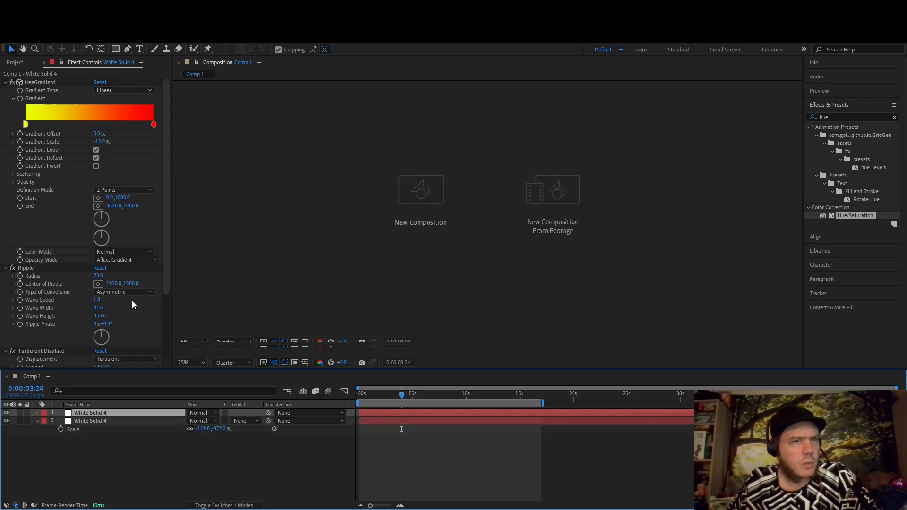
pyautogui.scroll(-3, 132, 304)
pyautogui.moveTo(101, 303); pyautogui.dragTo(905, 293)
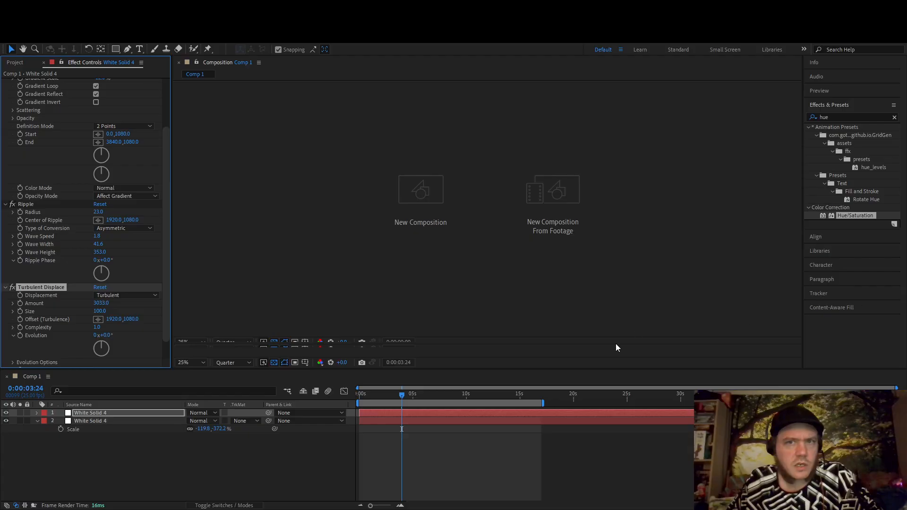
pyautogui.click(7, 422)
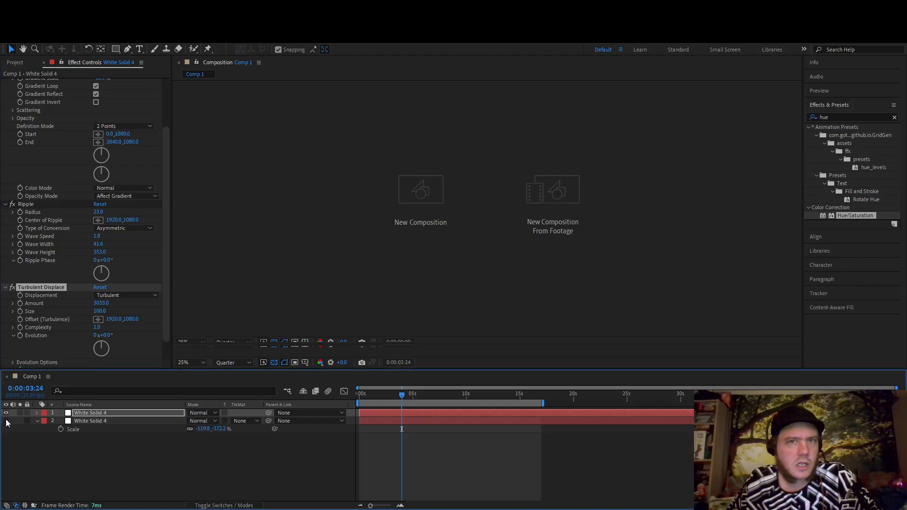
pyautogui.click(8, 421)
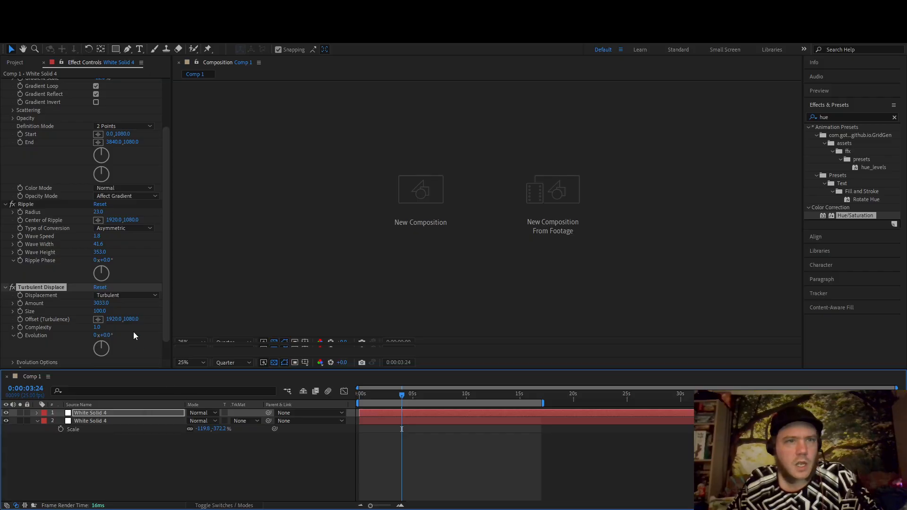
# - Try an Evolution of 102° in the upper layer's Turbulent Displace effect
pyautogui.click(107, 350)
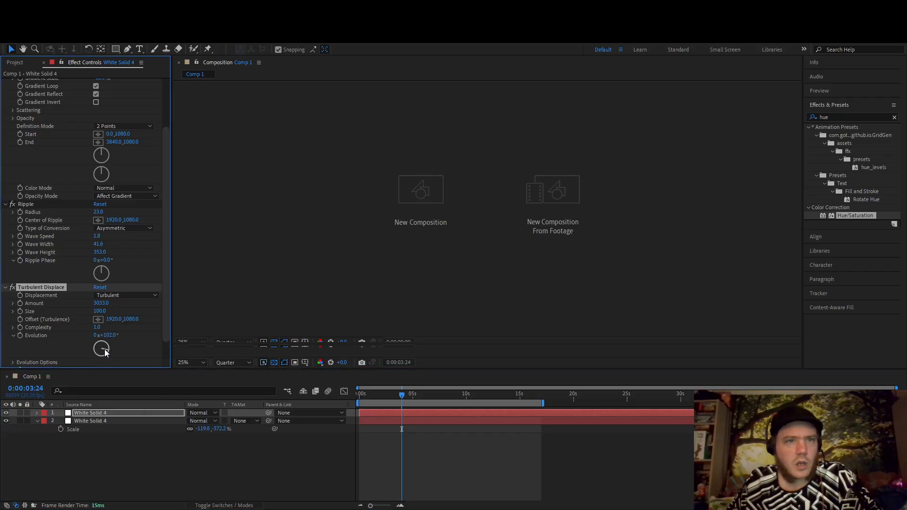
pyautogui.hotkey('ctrl', 'z')
pyautogui.scroll(-1, 124, 263)
# - Keyframe the lower layer's Hue/Saturation Channel Range, with Master Hue at 3x+35° at 0:00:16:24, and preview the color animation
pyautogui.click(89, 420)
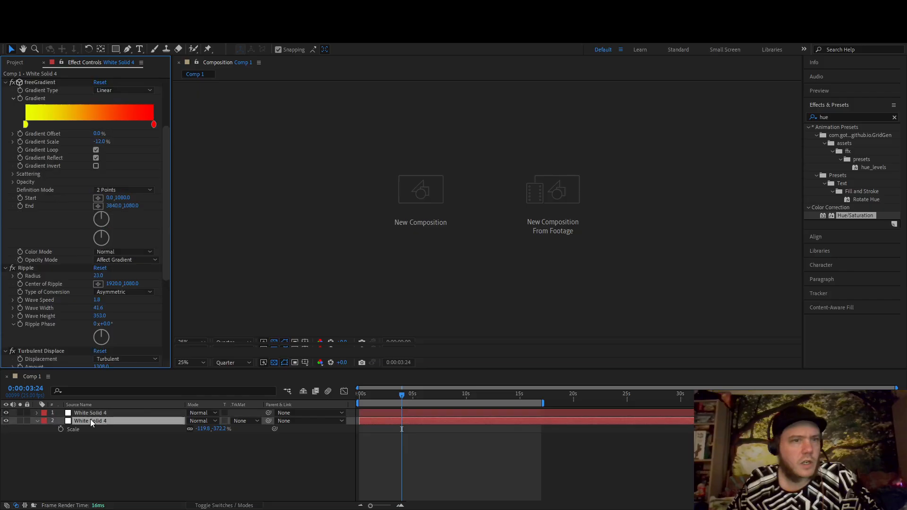
pyautogui.scroll(-5, 104, 317)
pyautogui.scroll(-4, 117, 313)
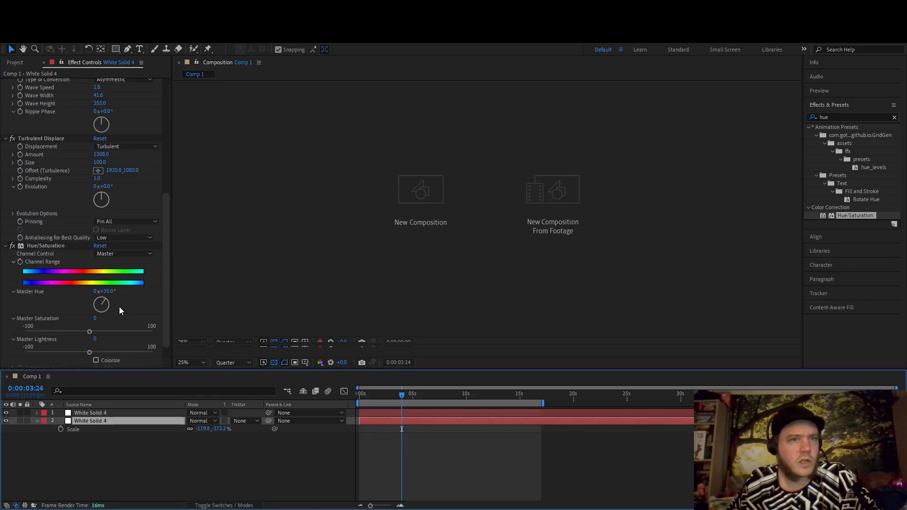
pyautogui.moveTo(402, 395); pyautogui.dragTo(531, 398)
pyautogui.click(20, 242)
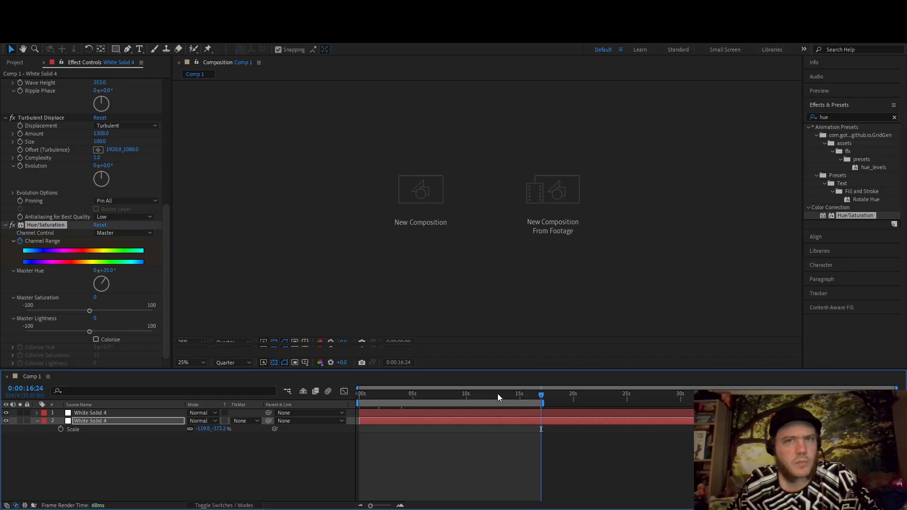
pyautogui.click(96, 271)
pyautogui.write('3')
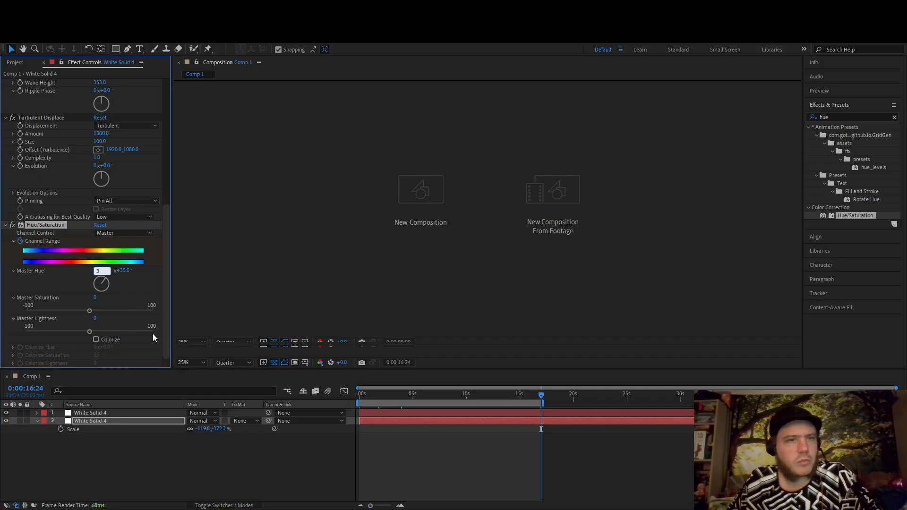
pyautogui.press('Return')
pyautogui.moveTo(359, 405); pyautogui.dragTo(403, 406)
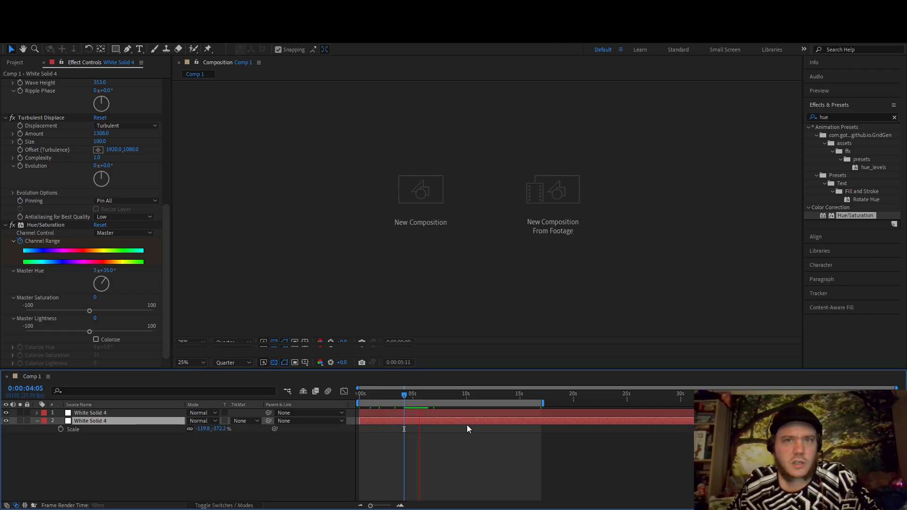
pyautogui.press('space')
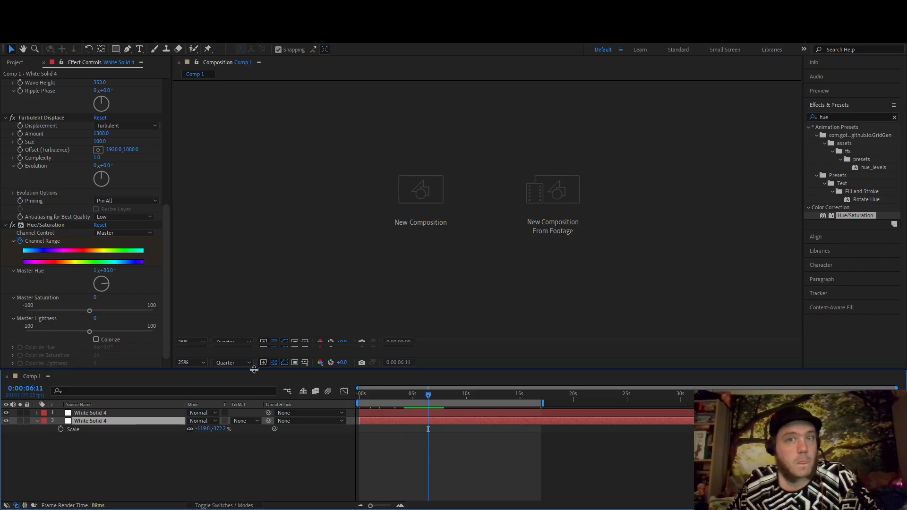
# - Examine the upper White Solid 4 layer's effects and scrub the composition from the start to 0:00:12:20
pyautogui.click(110, 412)
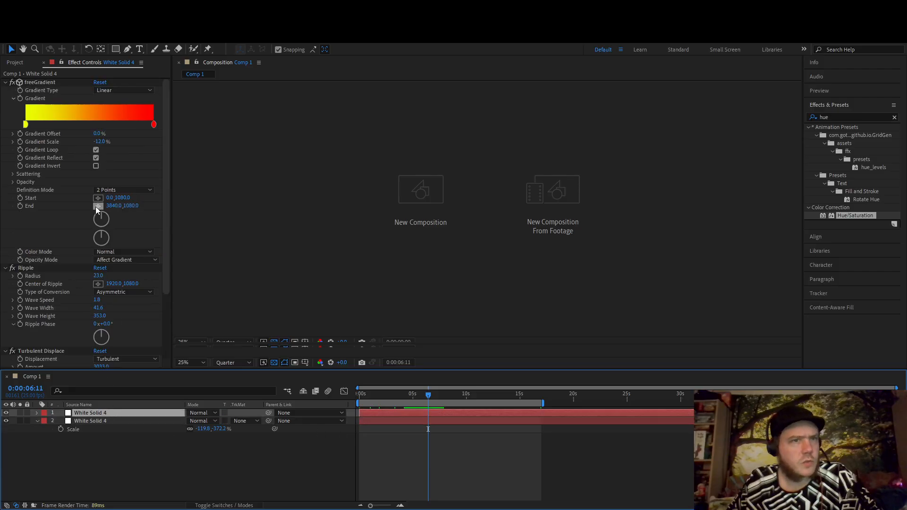
pyautogui.scroll(-5, 130, 251)
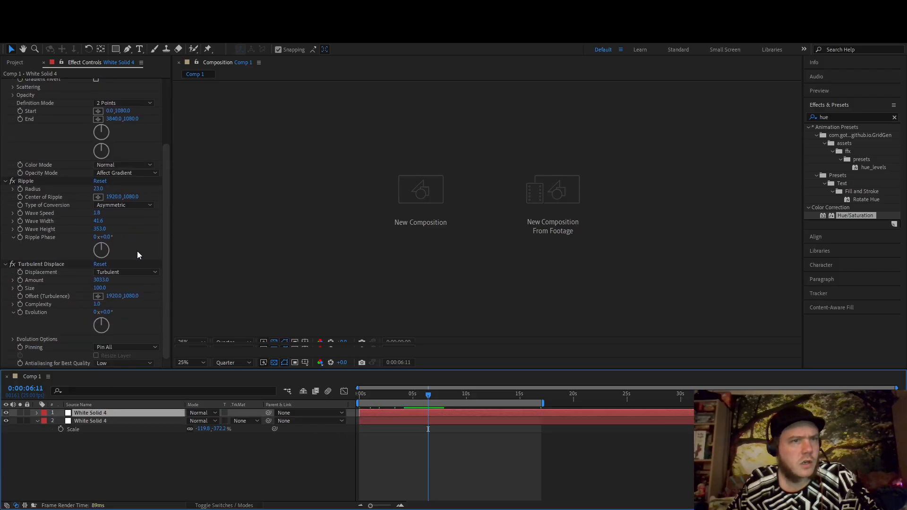
pyautogui.moveTo(393, 393); pyautogui.dragTo(349, 403)
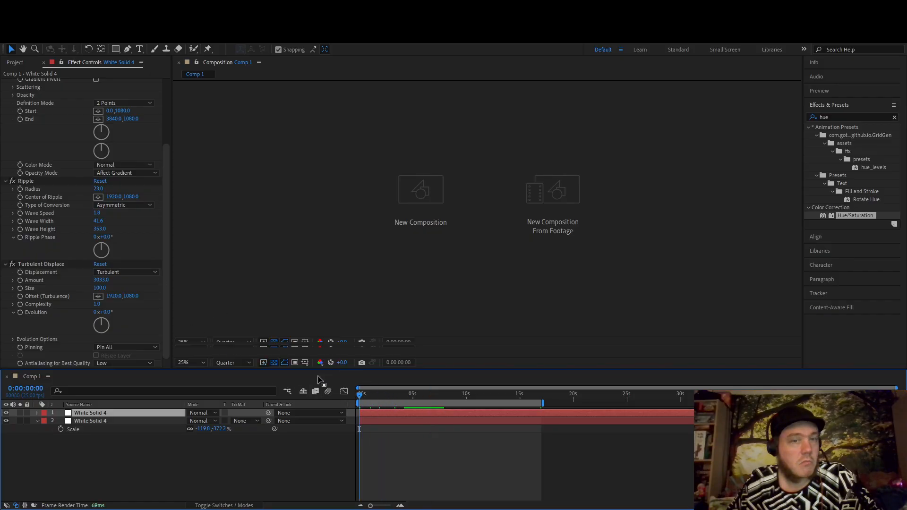
pyautogui.press('w')
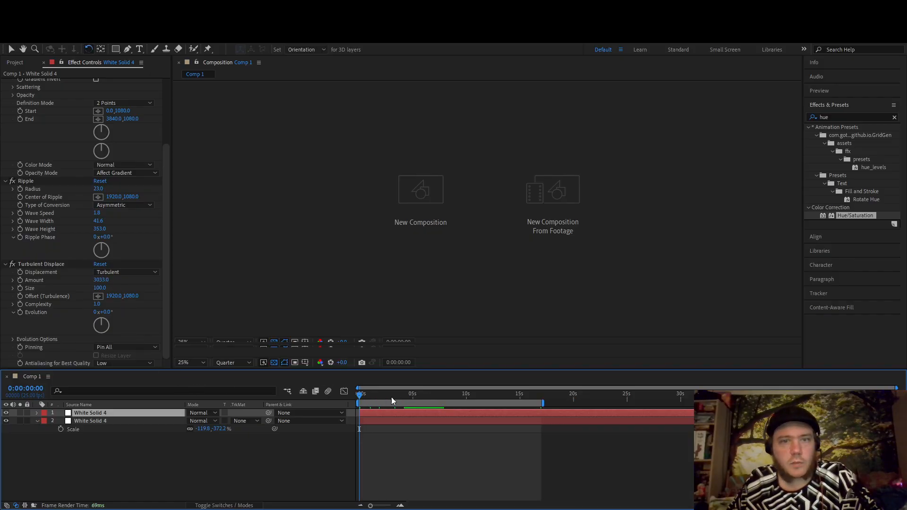
pyautogui.moveTo(390, 399); pyautogui.dragTo(496, 401)
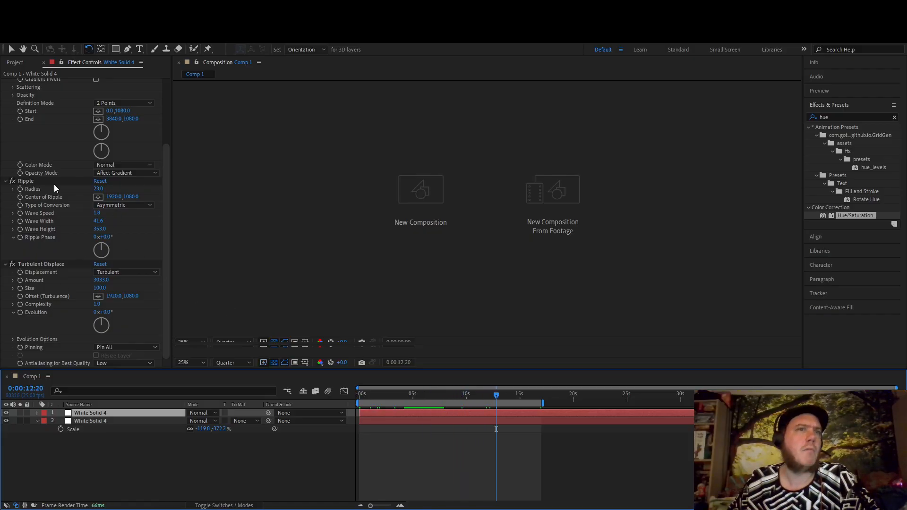
pyautogui.scroll(4, 54, 185)
pyautogui.click(47, 82)
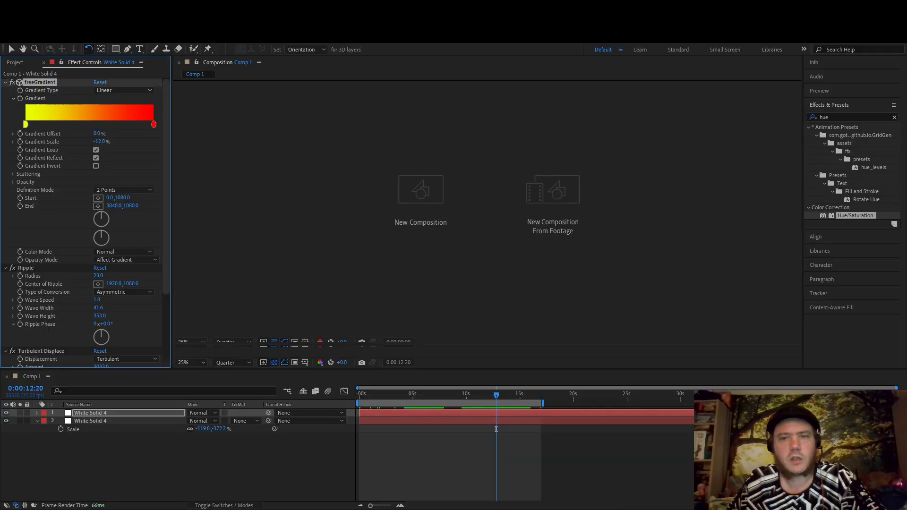
pyautogui.press('F3')
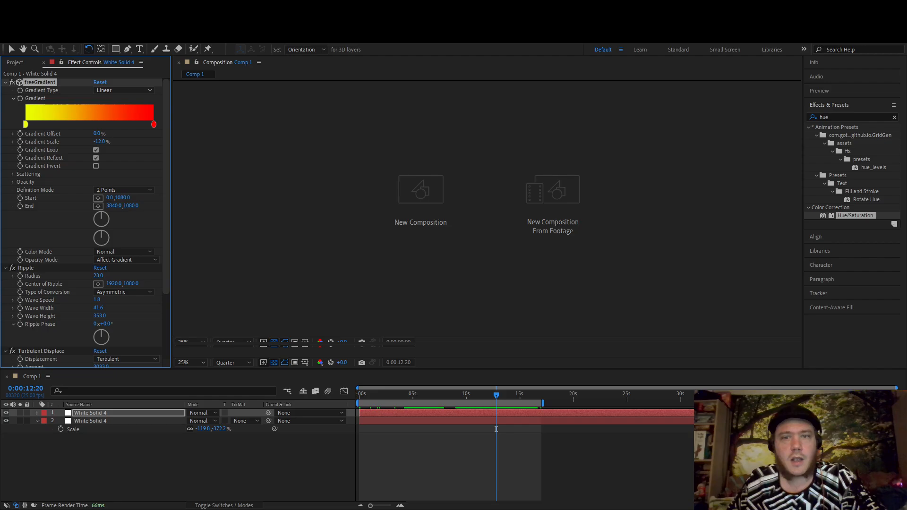